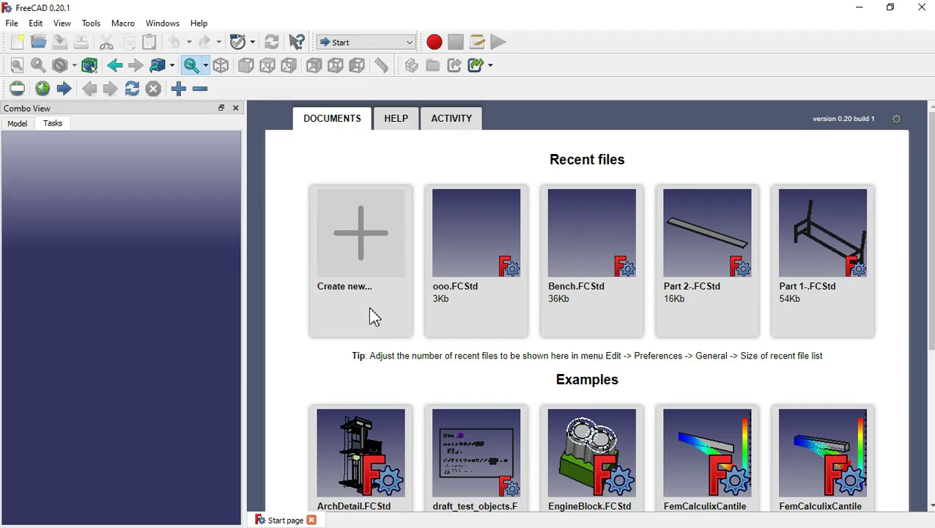
Step: Create a new document in Part Design with a body and a sketch on YZ_Plane
click(356, 238)
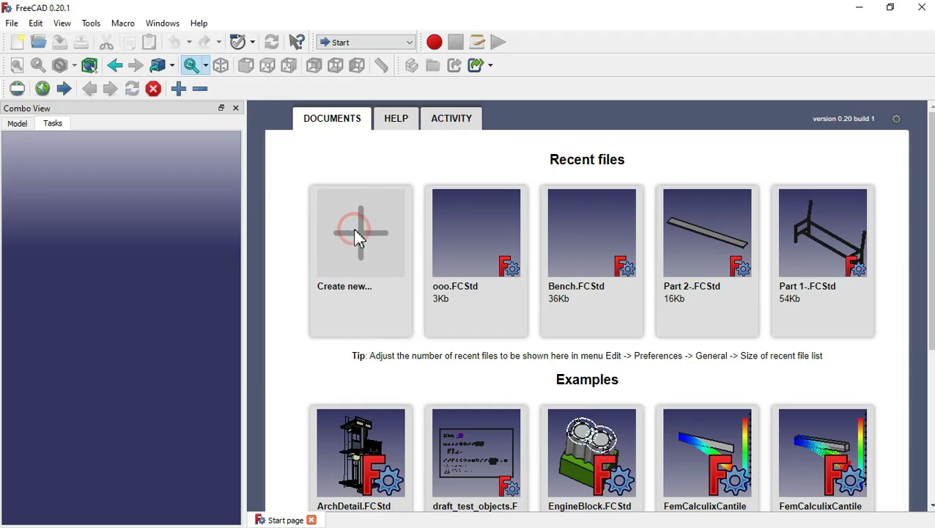
click(365, 42)
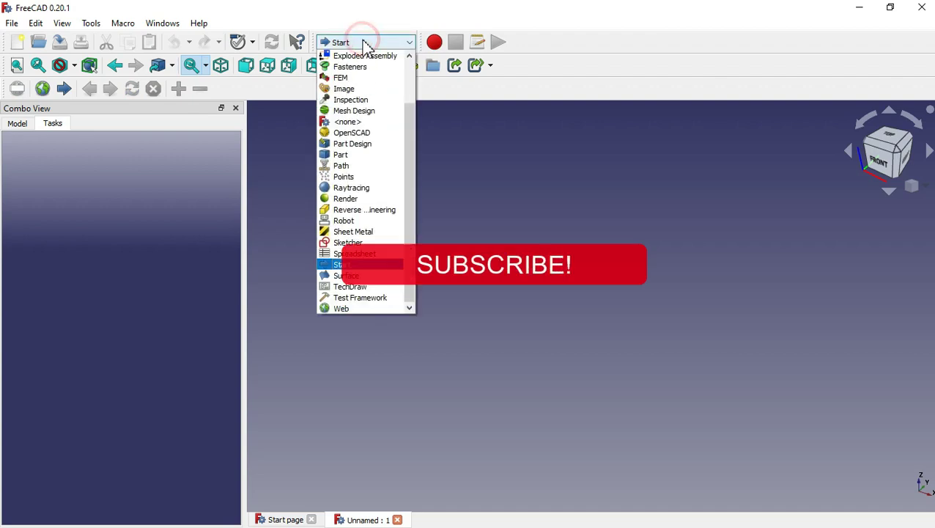
click(377, 145)
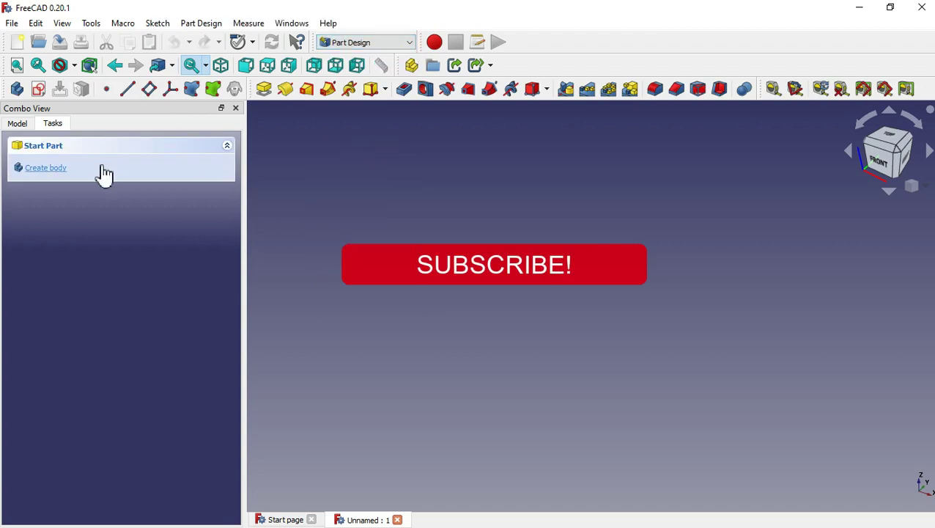
click(105, 174)
click(103, 171)
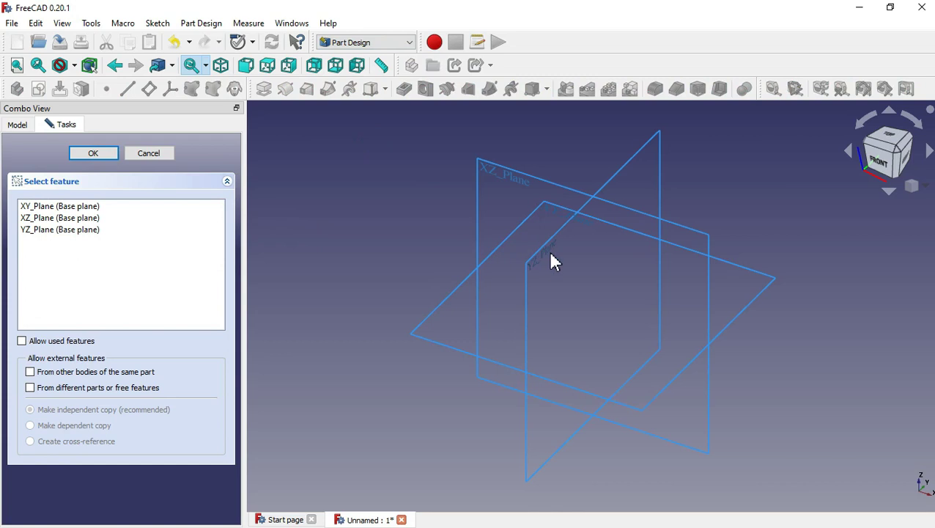
click(551, 256)
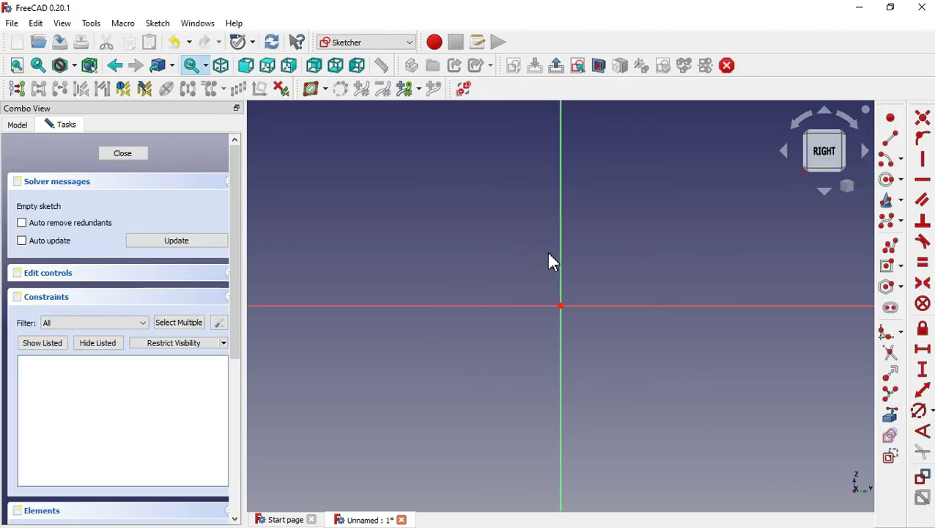
Step: Draw the outer bench profile polyline with seat top, slanted backrest, front leg and notch
click(891, 245)
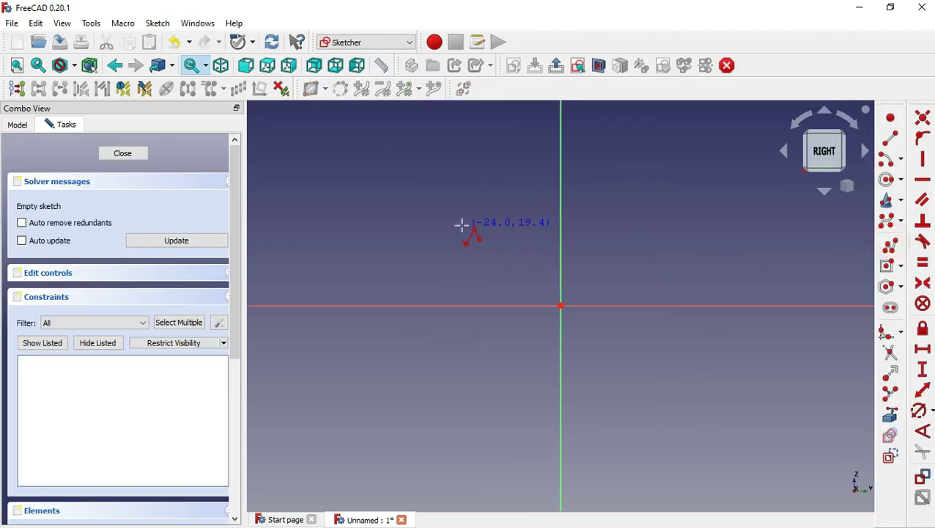
click(465, 262)
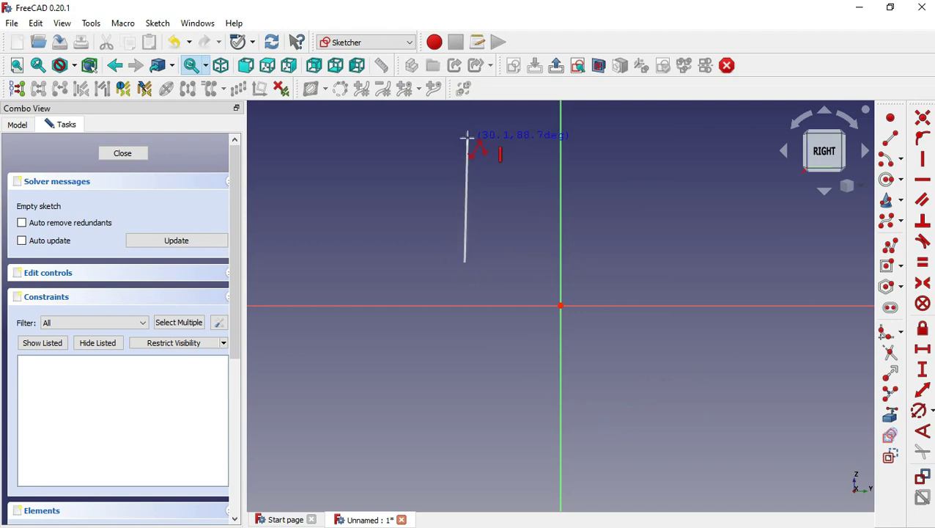
click(464, 139)
click(335, 139)
click(336, 268)
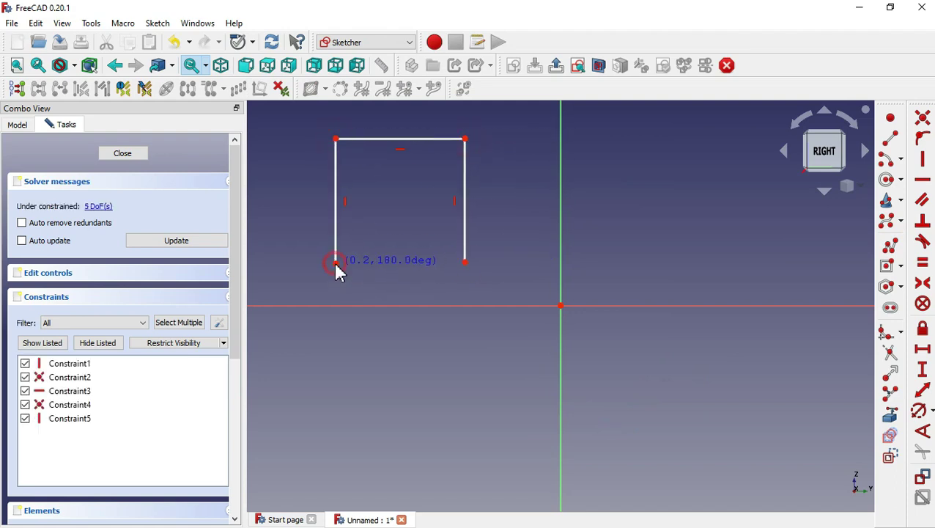
click(286, 263)
scroll(293, 337, down, 6)
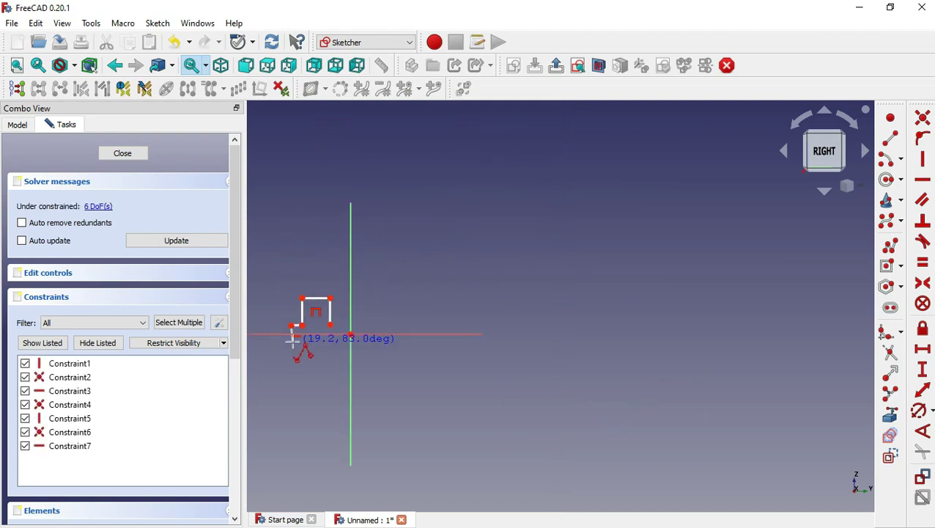
click(291, 248)
click(360, 250)
click(420, 187)
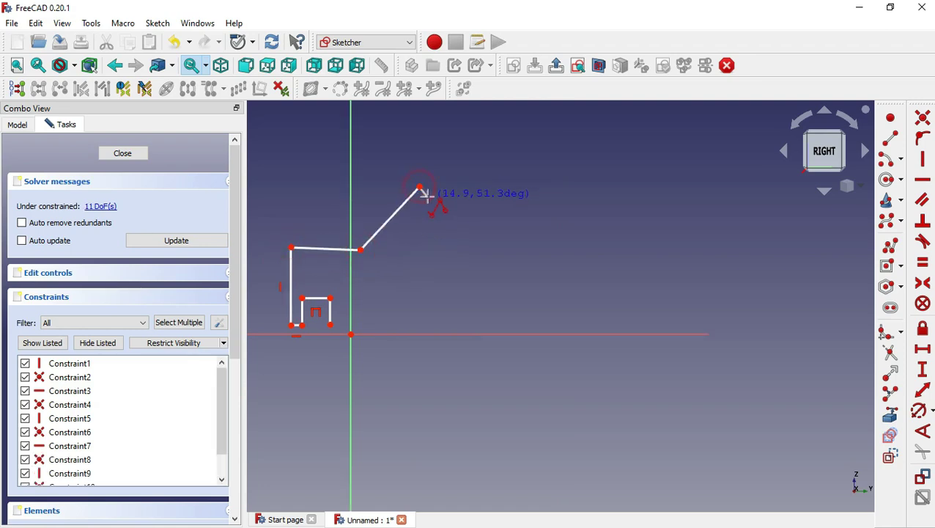
click(435, 200)
click(373, 260)
click(373, 321)
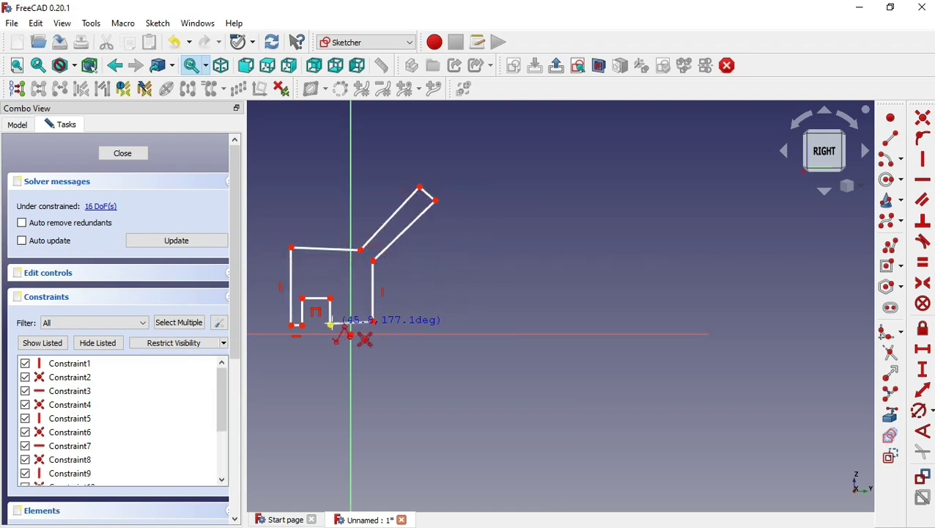
click(333, 323)
Step: Draw the closed inner rectangle inside the profile
click(306, 264)
click(339, 266)
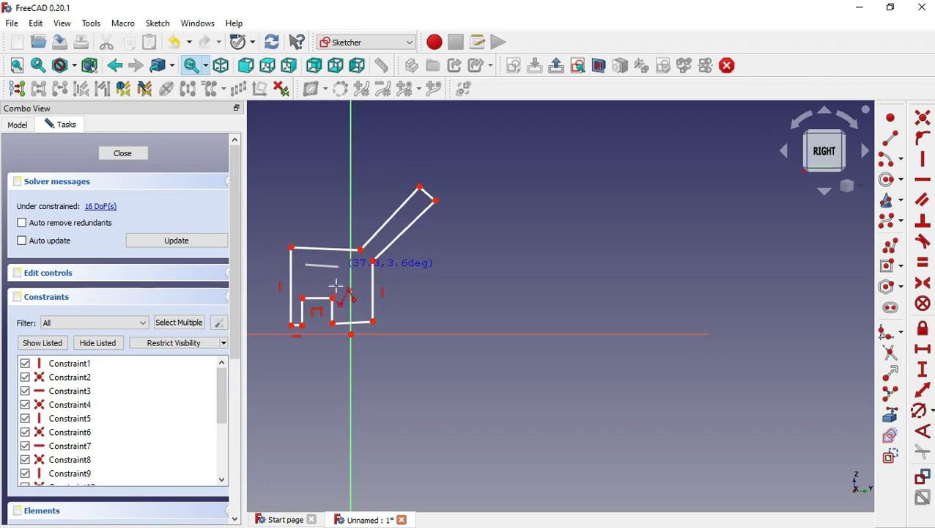
click(338, 279)
click(305, 279)
click(306, 265)
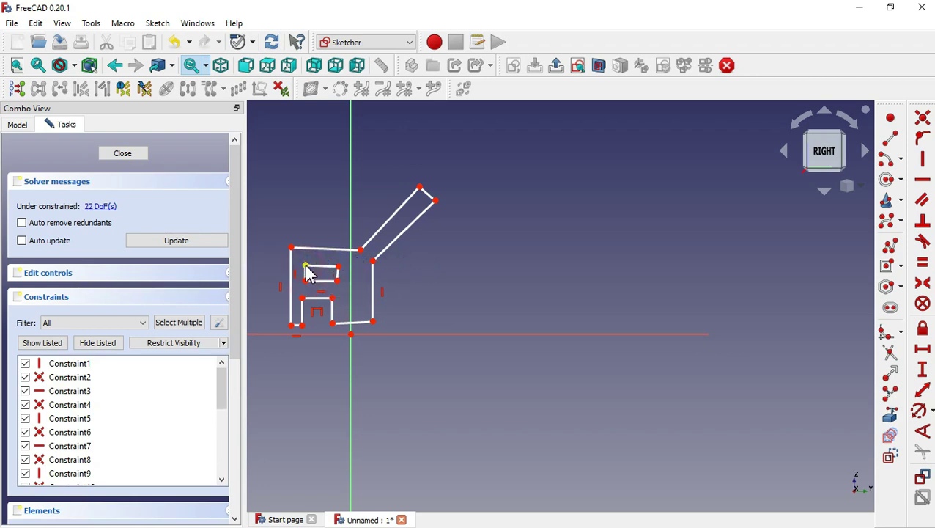
Step: Make the profile's top and bottom edges and the inner rectangle's top line horizontal
click(926, 201)
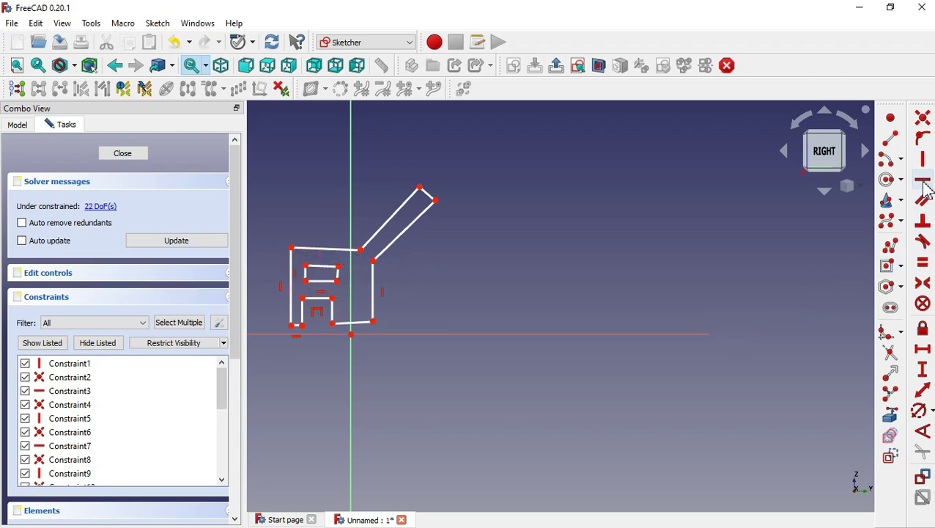
click(343, 247)
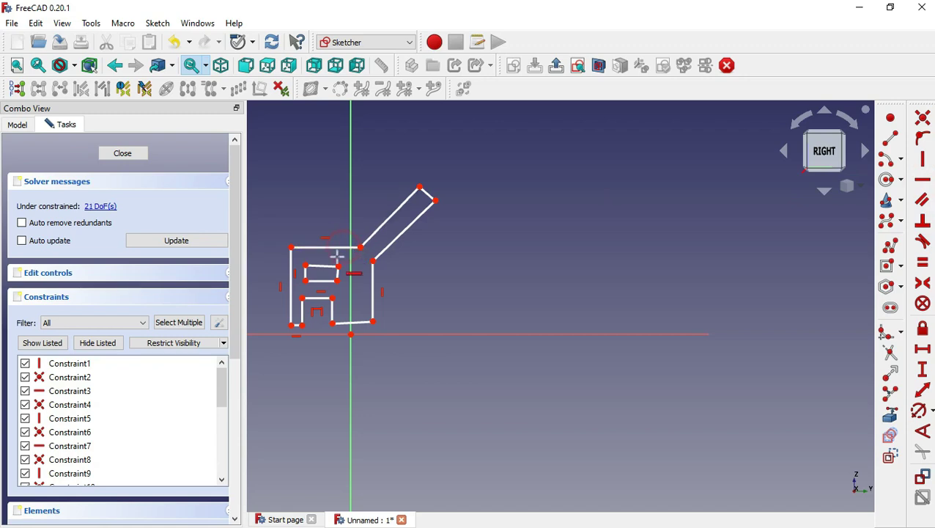
click(328, 267)
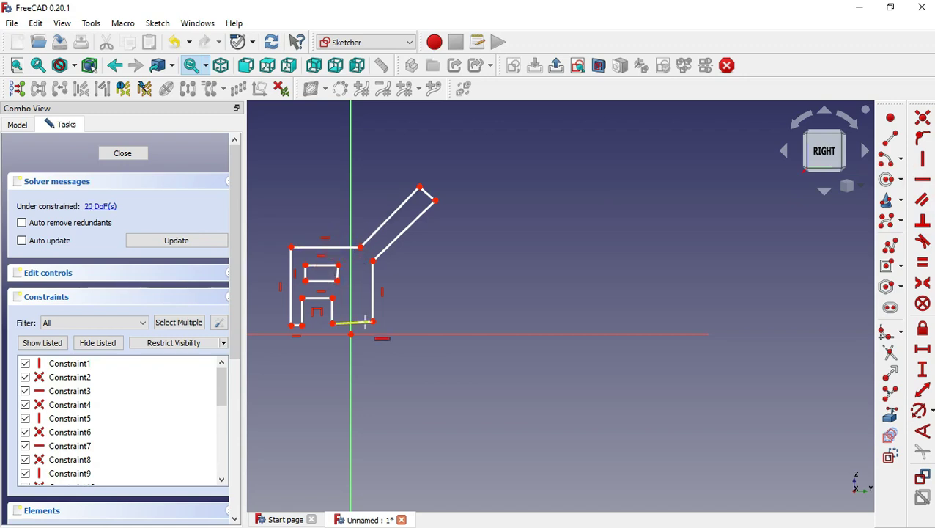
click(365, 322)
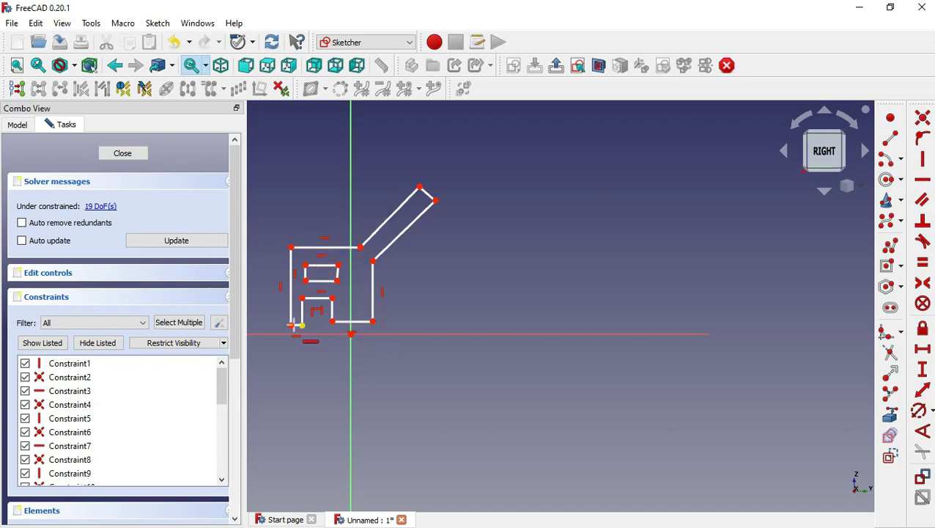
scroll(279, 311, up, 2)
scroll(279, 311, up, 2)
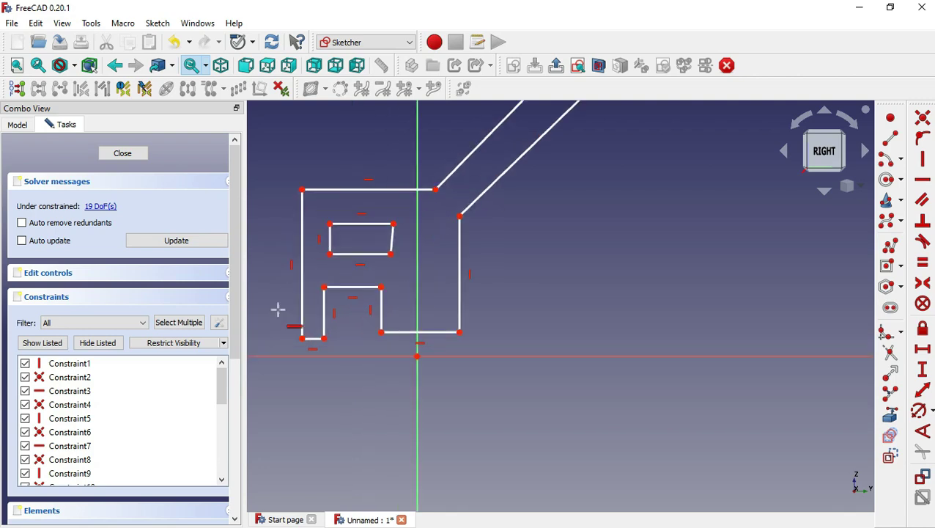
Step: Constrain the slanted backrest line to 100° from the seat's top edge
click(926, 170)
scroll(511, 318, down, 4)
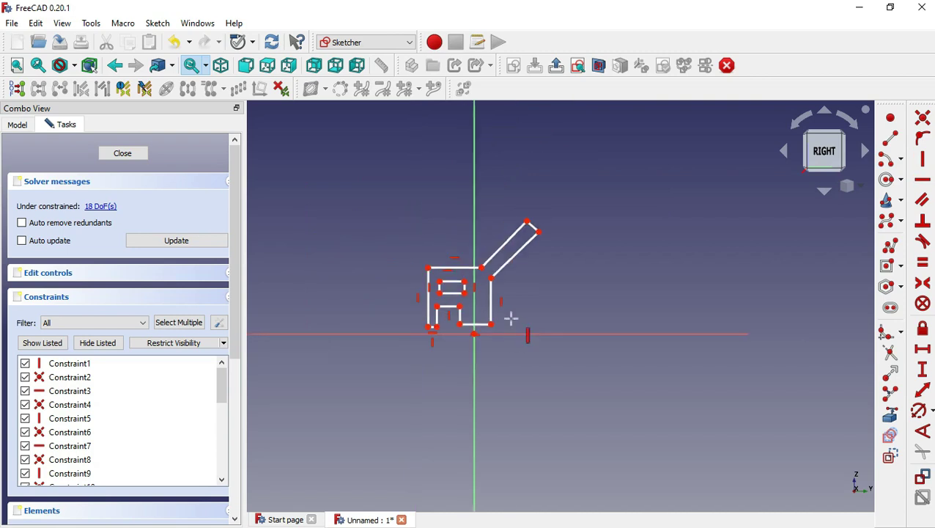
click(922, 430)
click(496, 251)
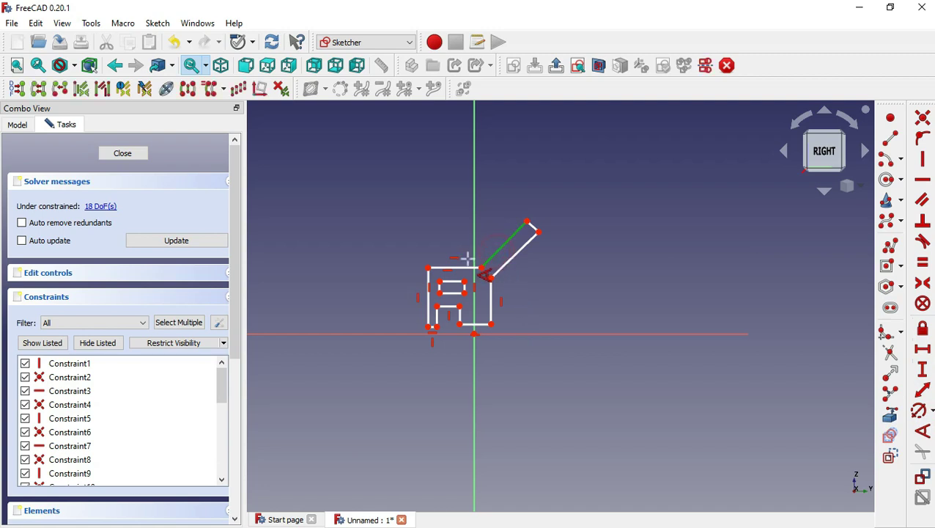
click(463, 267)
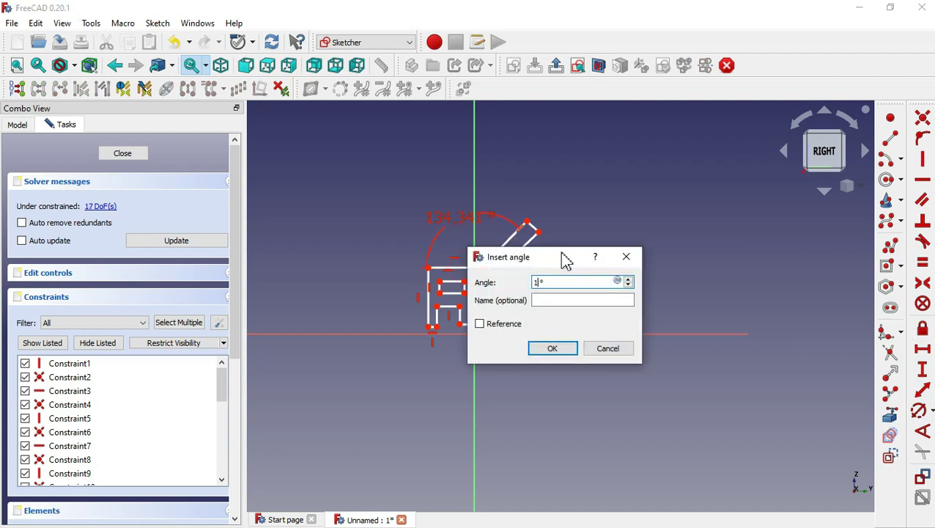
click(558, 348)
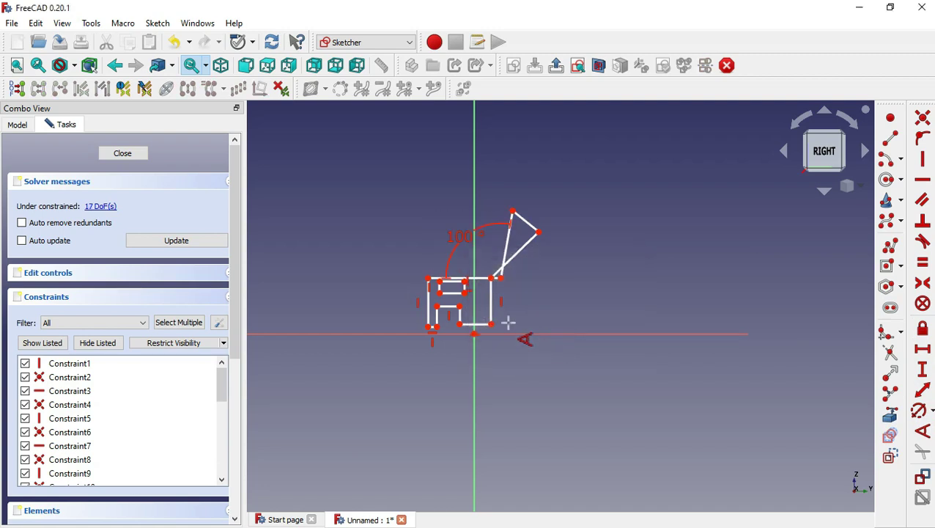
scroll(449, 273, up, 3)
scroll(449, 273, up, 2)
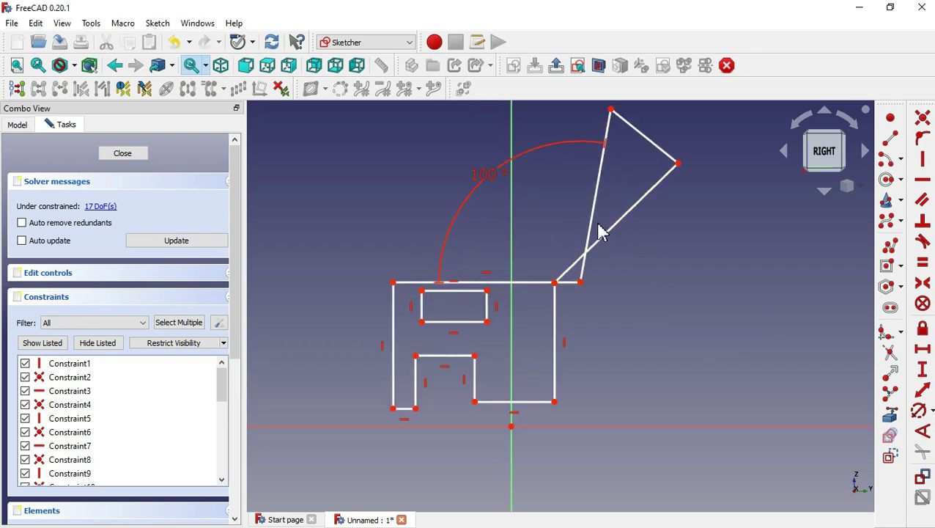
Step: Make the backrest top perpendicular to its front slanted line and the rear diagonal parallel to it
click(922, 220)
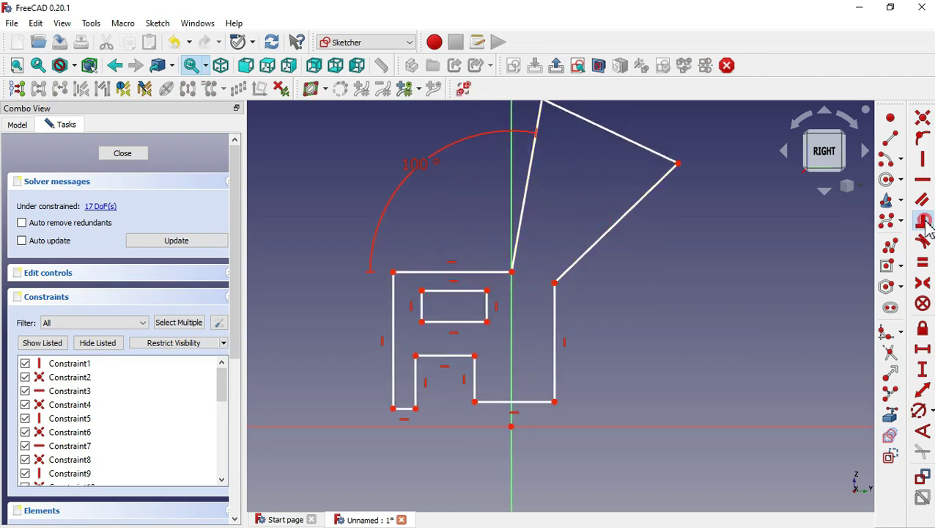
click(568, 112)
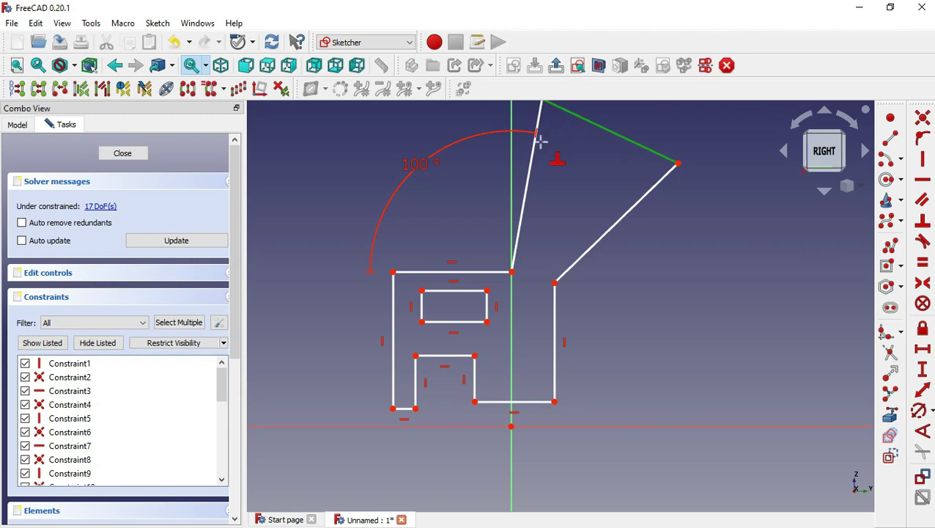
click(536, 142)
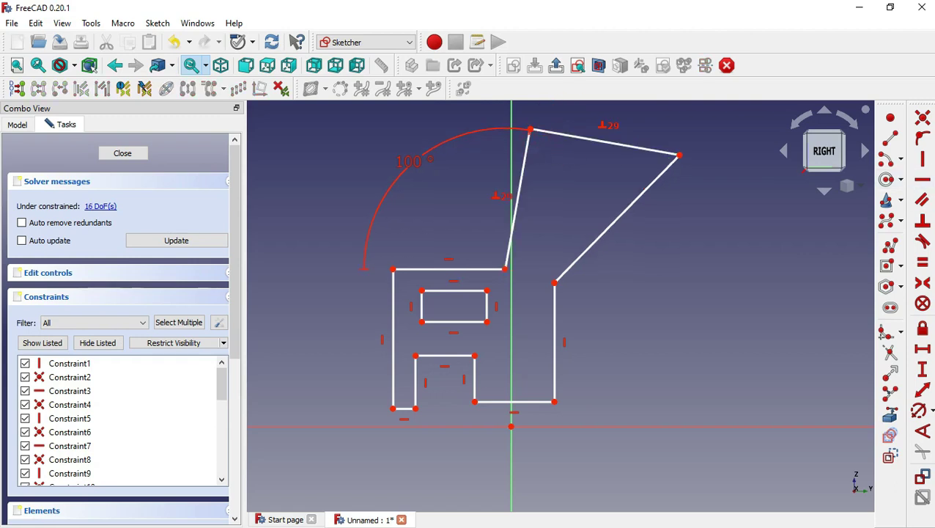
click(925, 201)
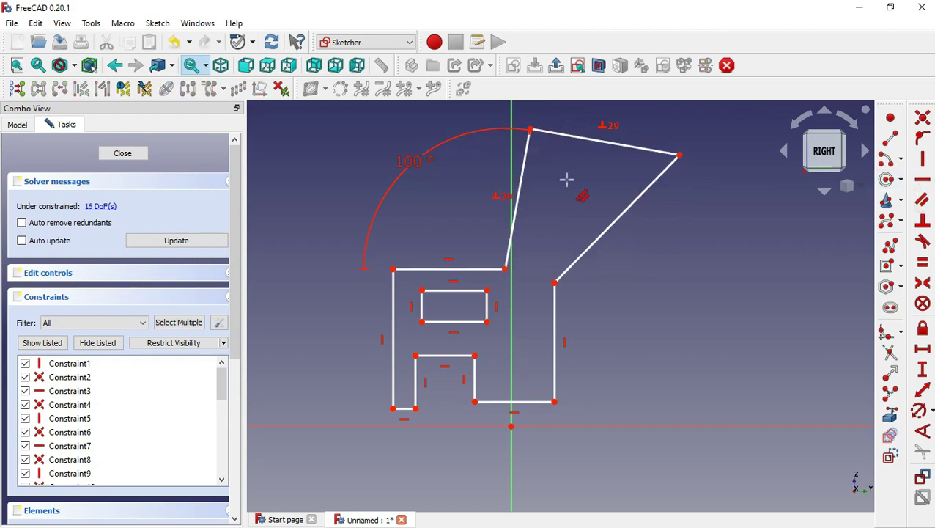
click(524, 175)
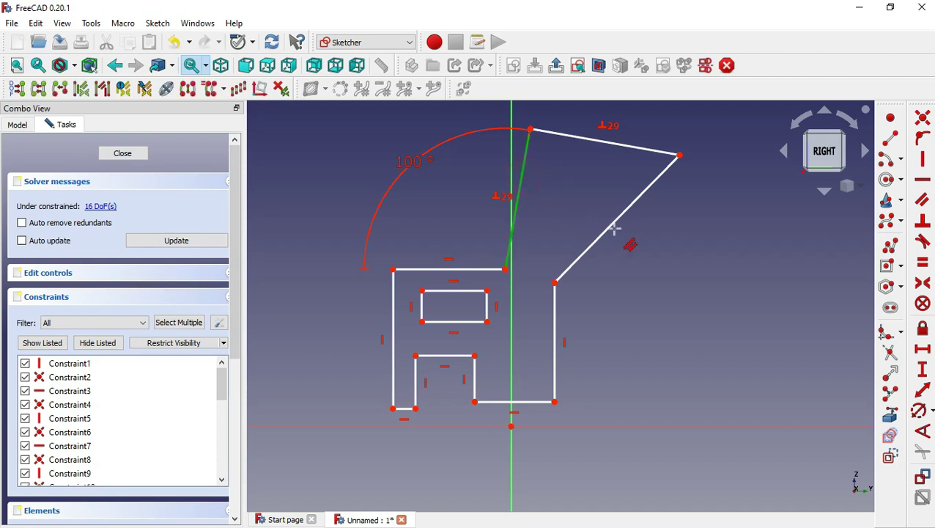
click(609, 226)
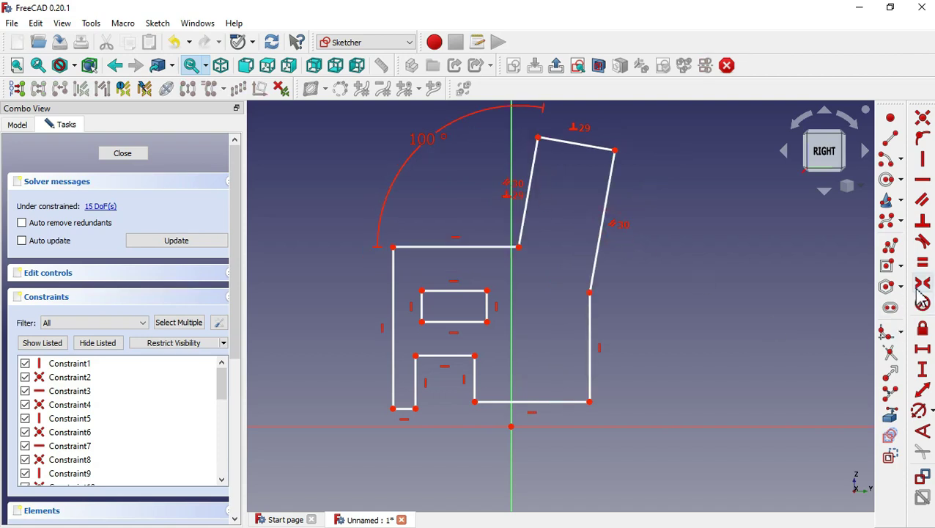
Step: Level the bottom corners horizontally and make the two bottom foot segments equal length
click(924, 186)
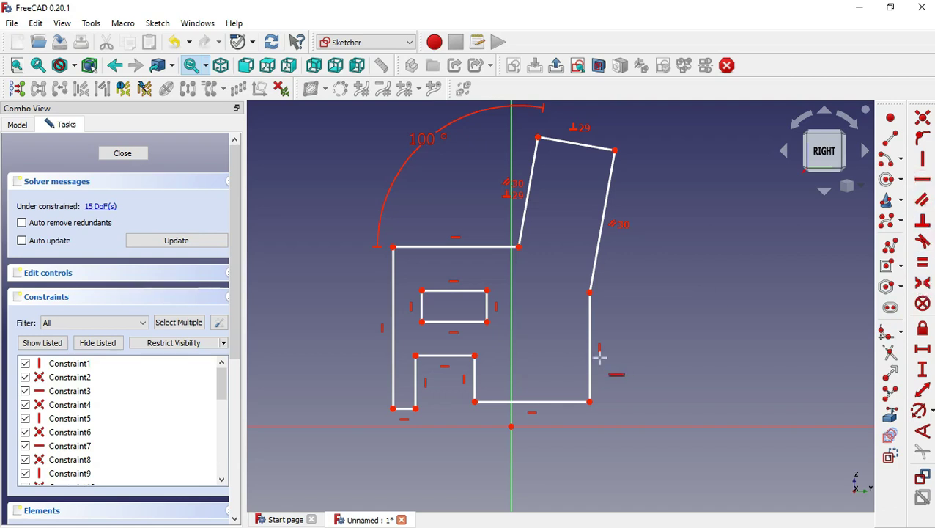
click(474, 402)
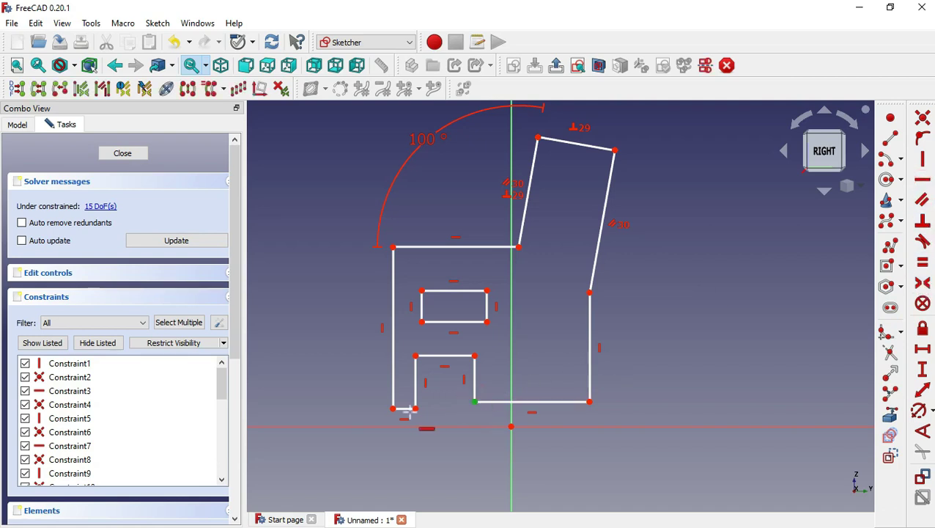
click(415, 408)
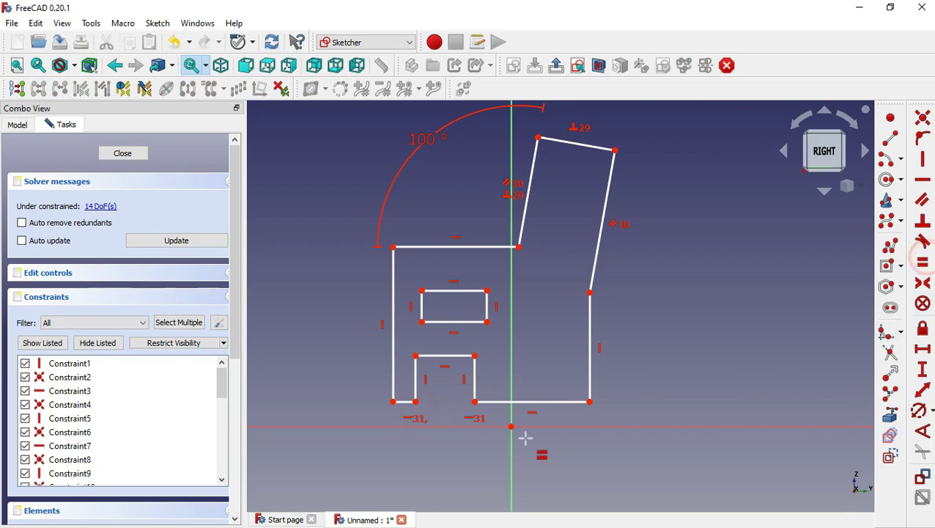
click(540, 403)
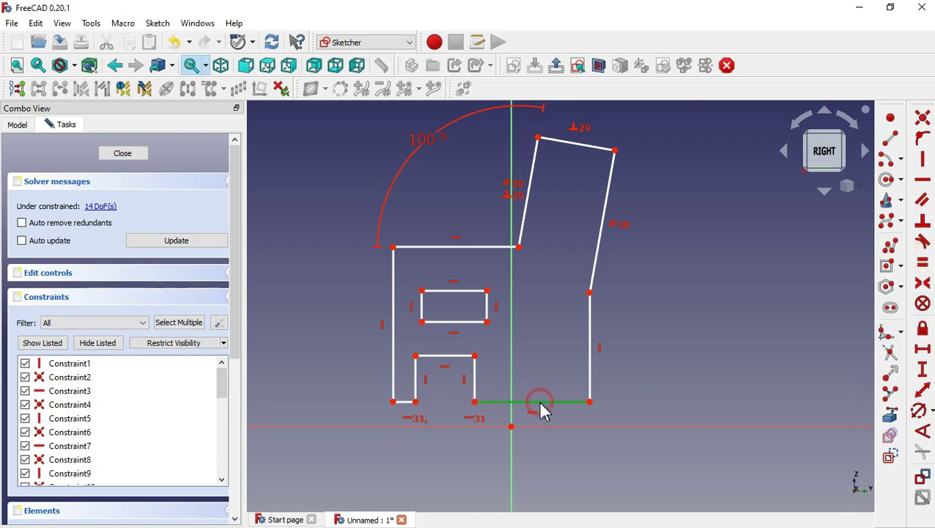
click(403, 400)
key(e)
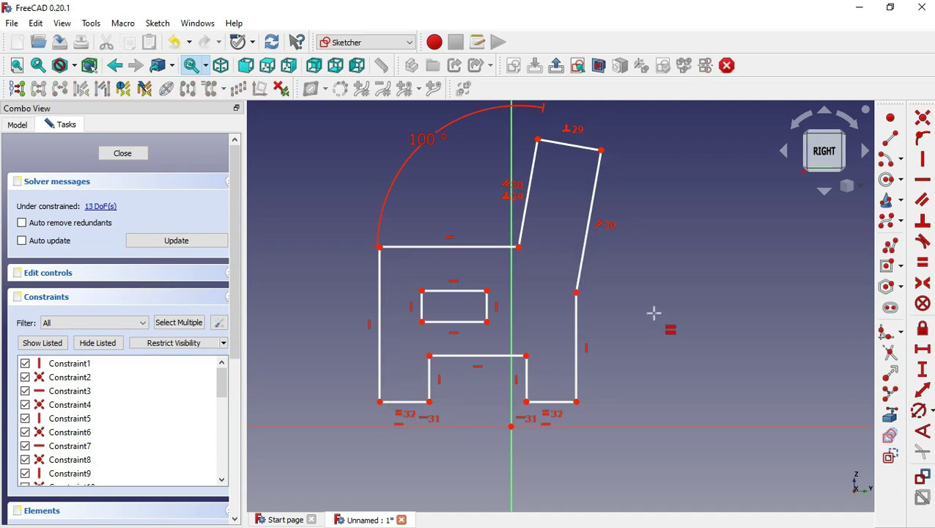
Step: Level the backrest's lower right vertex with the seat's top corner
click(922, 180)
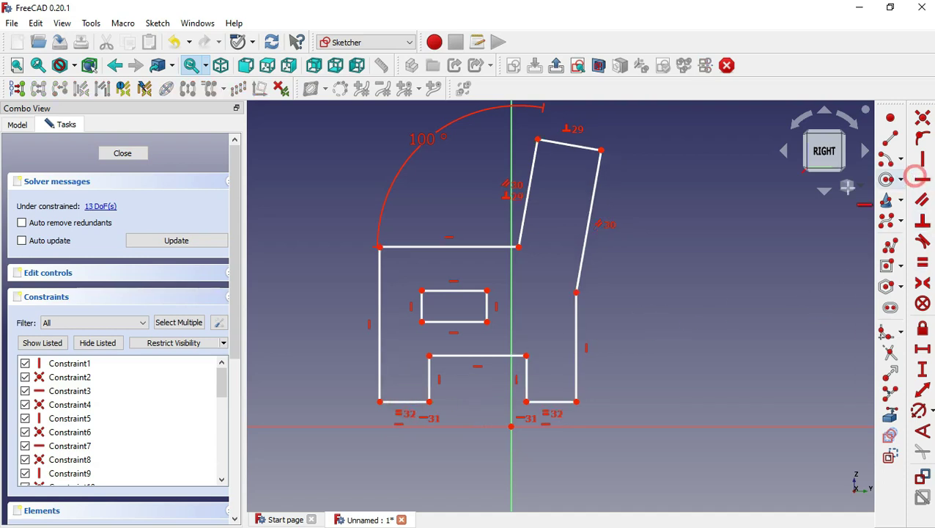
click(576, 292)
click(519, 247)
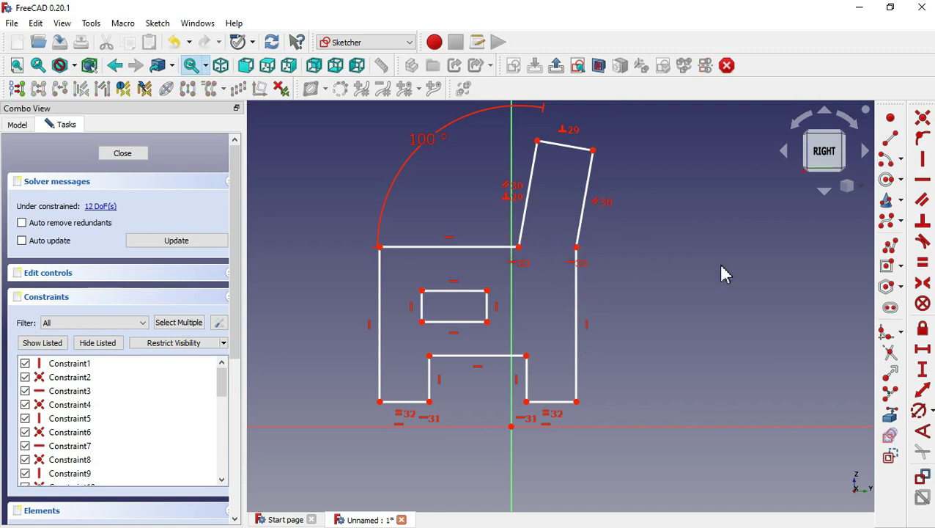
Step: Make the notch top equal the rectangle bottom and vertically align their right corners
click(923, 265)
click(453, 322)
click(477, 356)
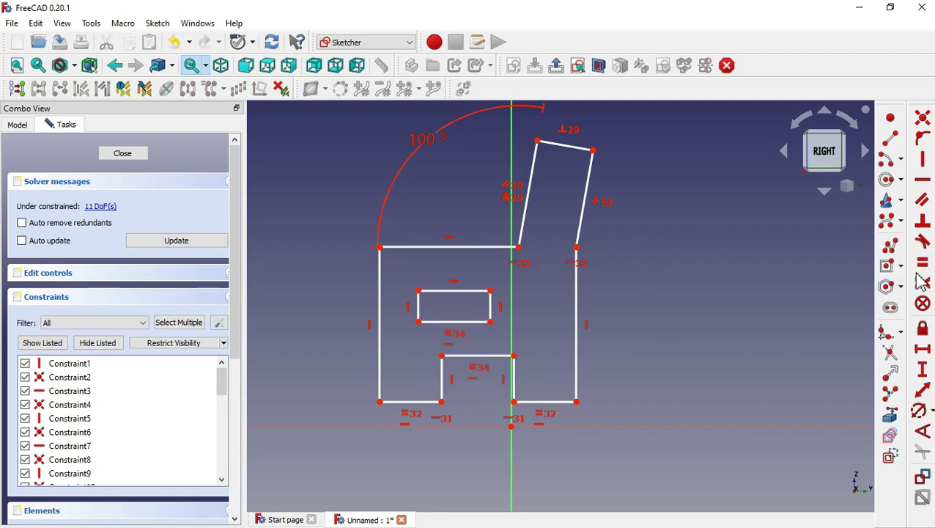
click(514, 355)
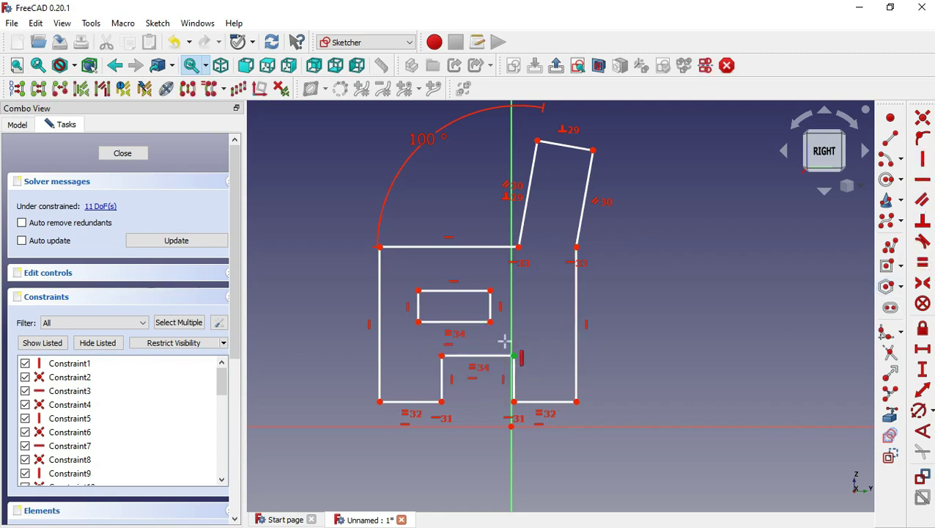
click(491, 322)
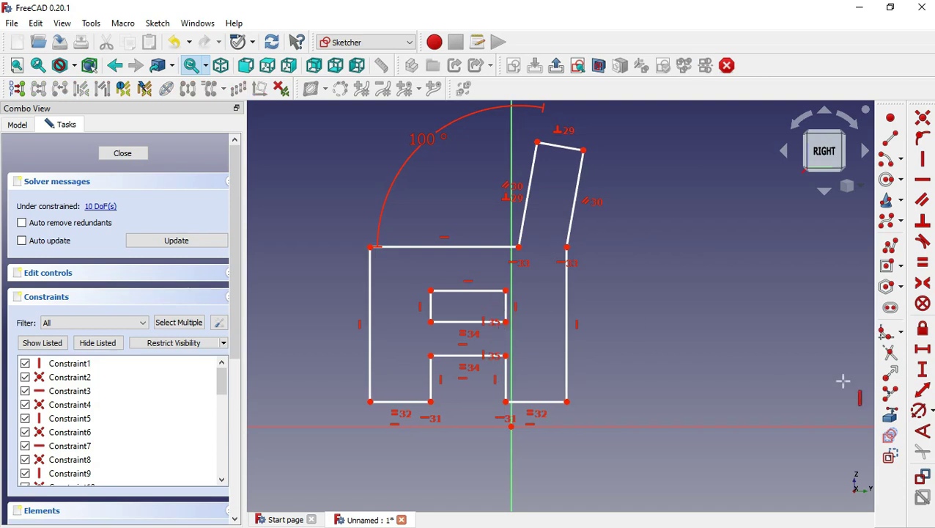
Step: Dimension the bottom-right foot segment to a 30 mm width
click(922, 350)
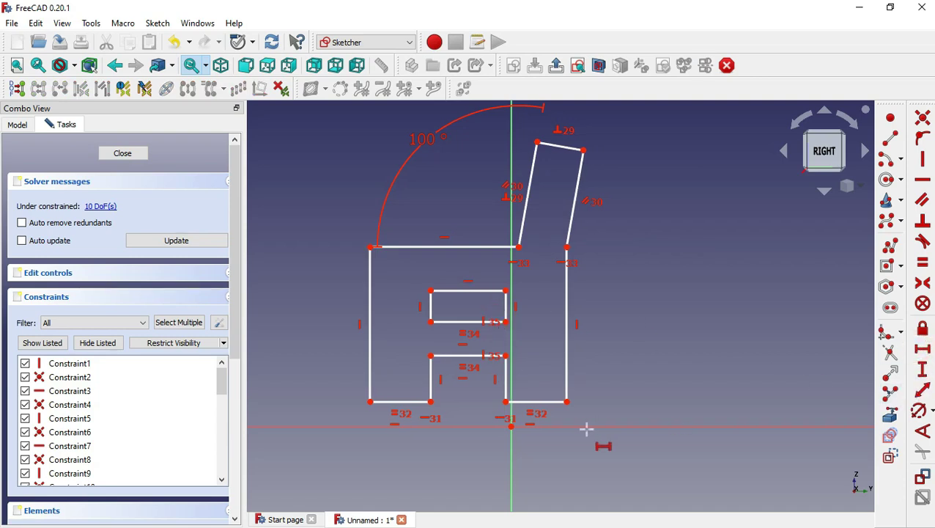
click(550, 402)
text(30)
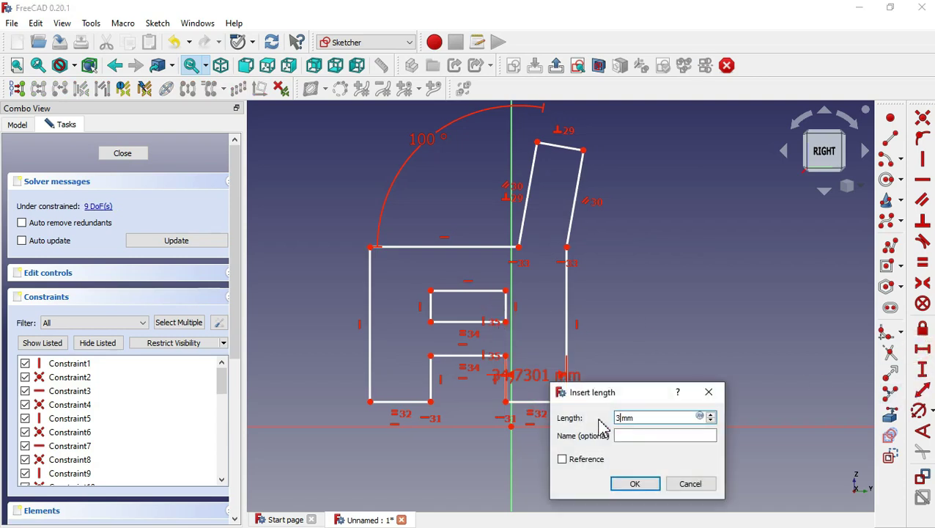
click(638, 484)
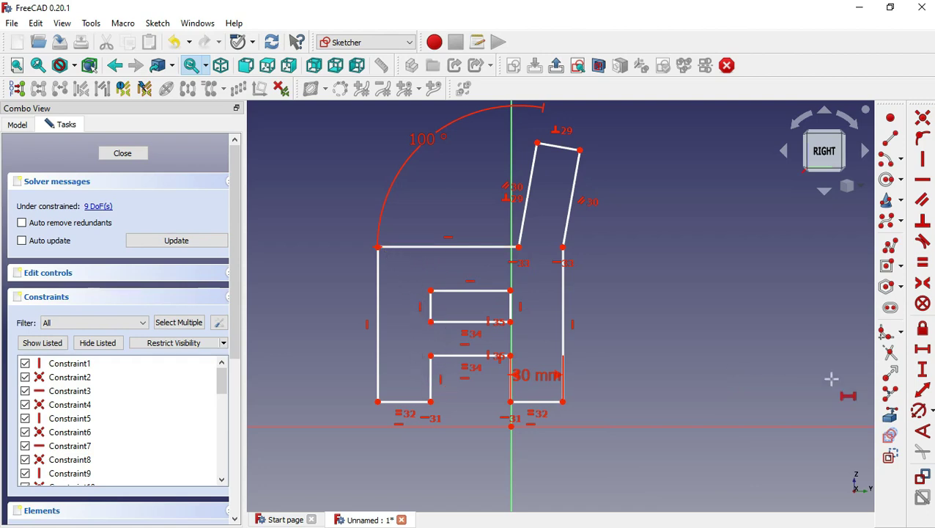
Step: Add vertical distances of 30 mm and 40 mm to the profile's gaps
click(923, 369)
click(431, 322)
click(431, 355)
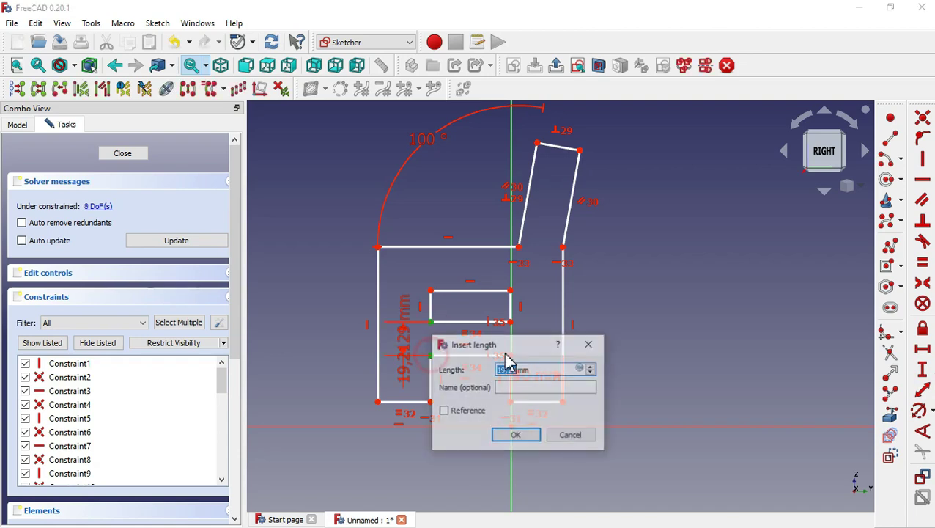
click(525, 437)
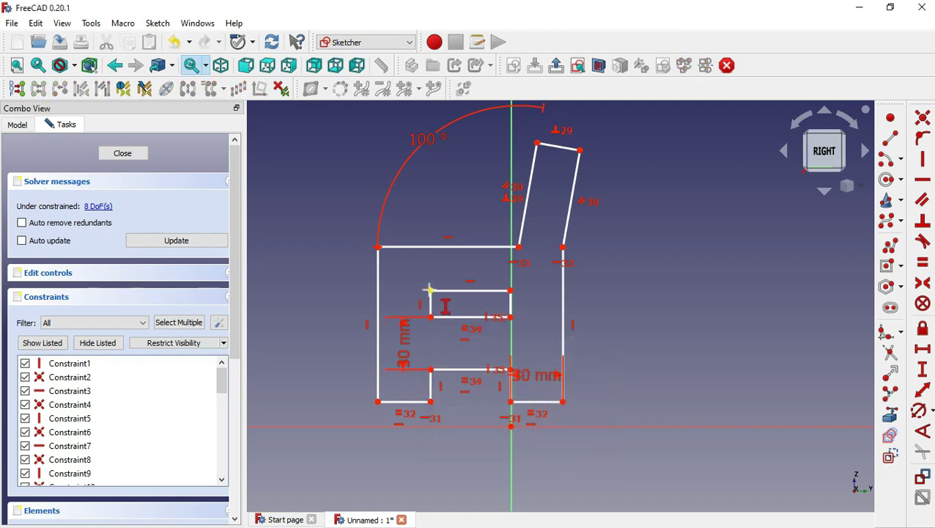
click(431, 291)
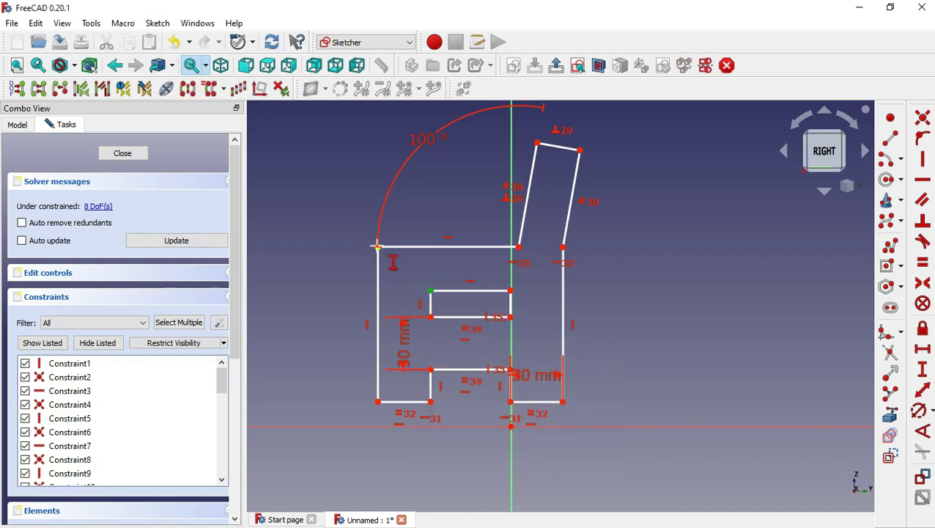
click(377, 246)
text(25)
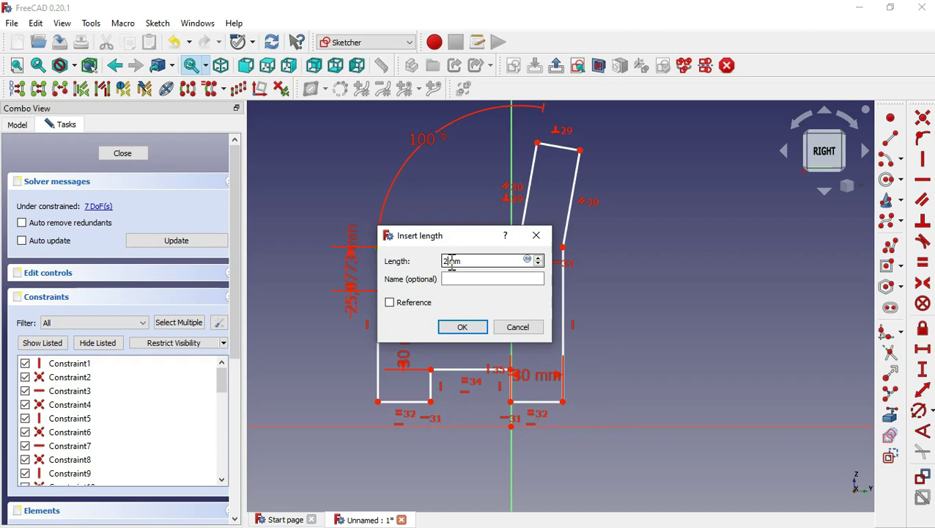
text(40)
click(480, 329)
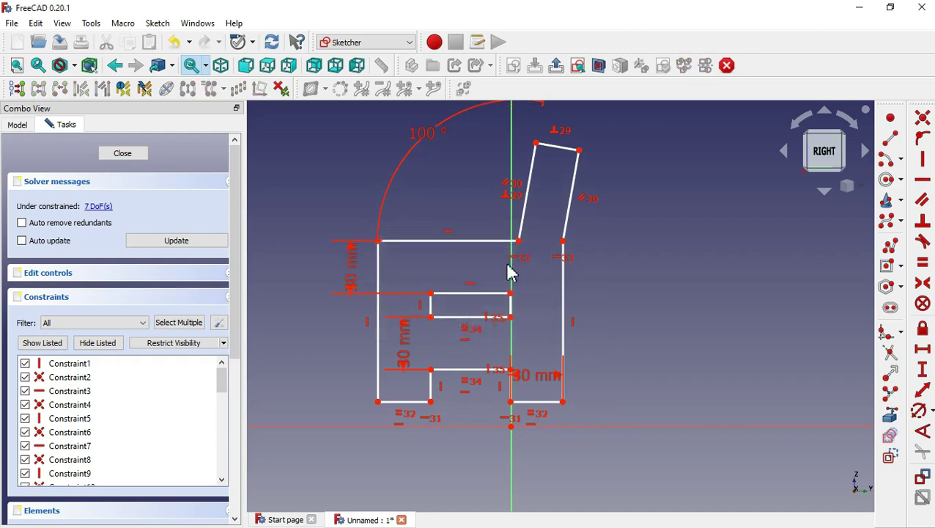
Step: Set the backrest height to 400 mm and drag its top endpoint above the seat
click(536, 142)
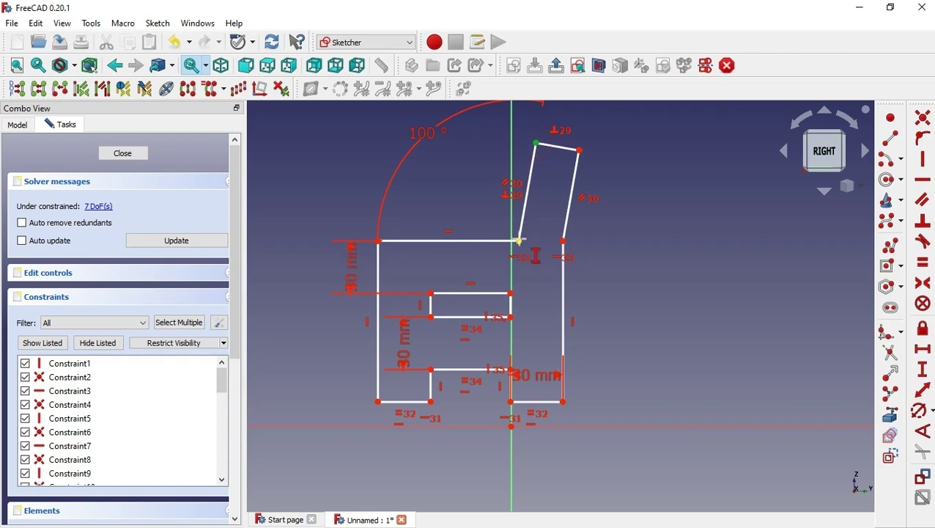
click(519, 240)
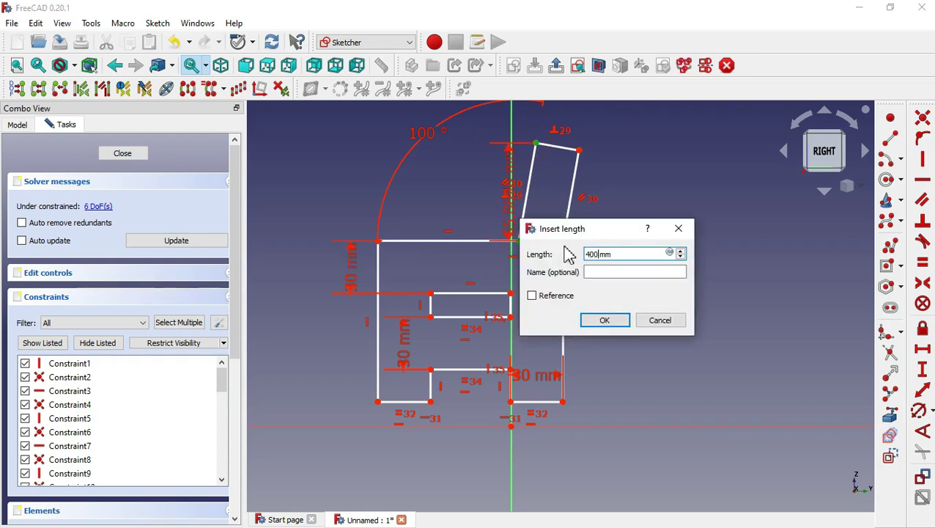
click(605, 321)
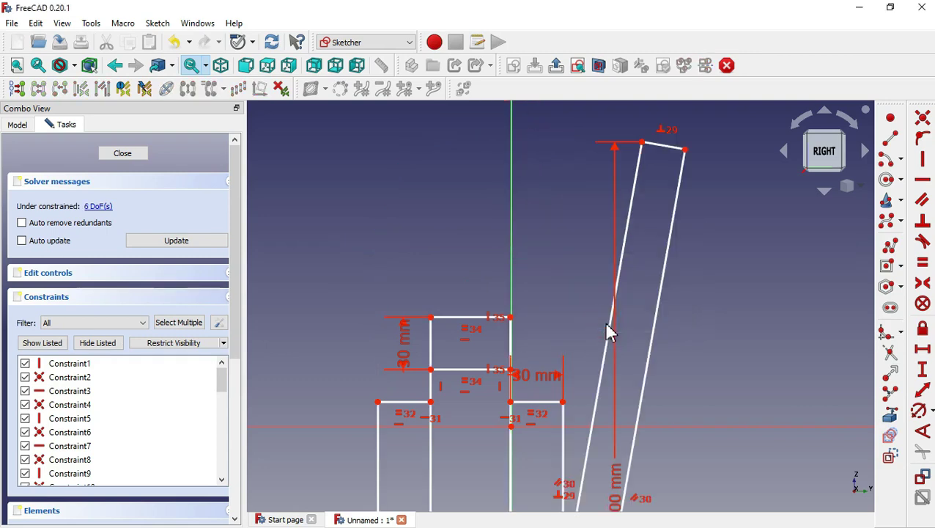
scroll(436, 236, down, 2)
scroll(438, 242, down, 2)
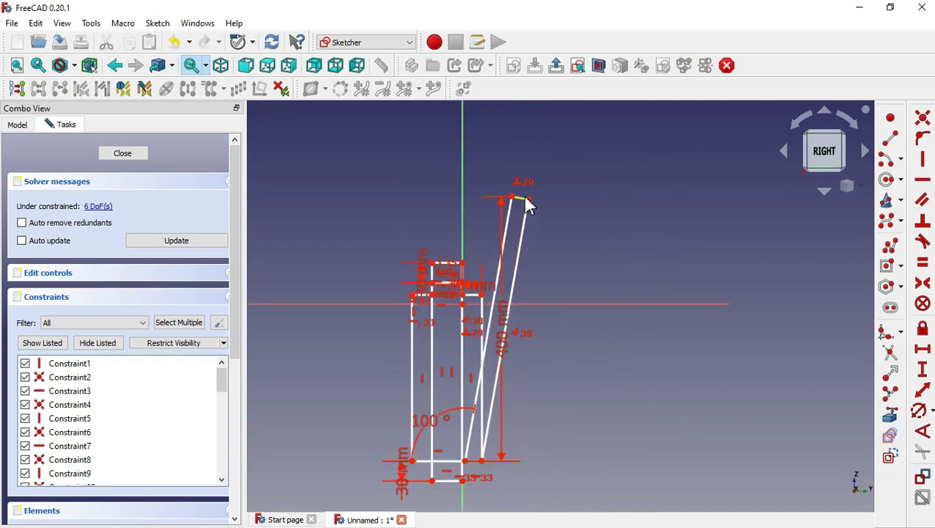
drag(529, 205, 529, 346)
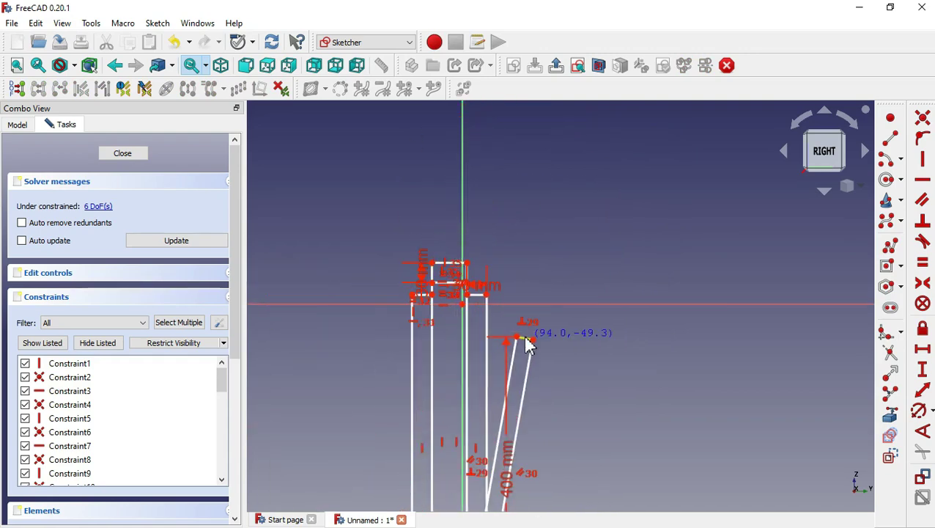
scroll(529, 346, down, 2)
drag(529, 345, 549, 136)
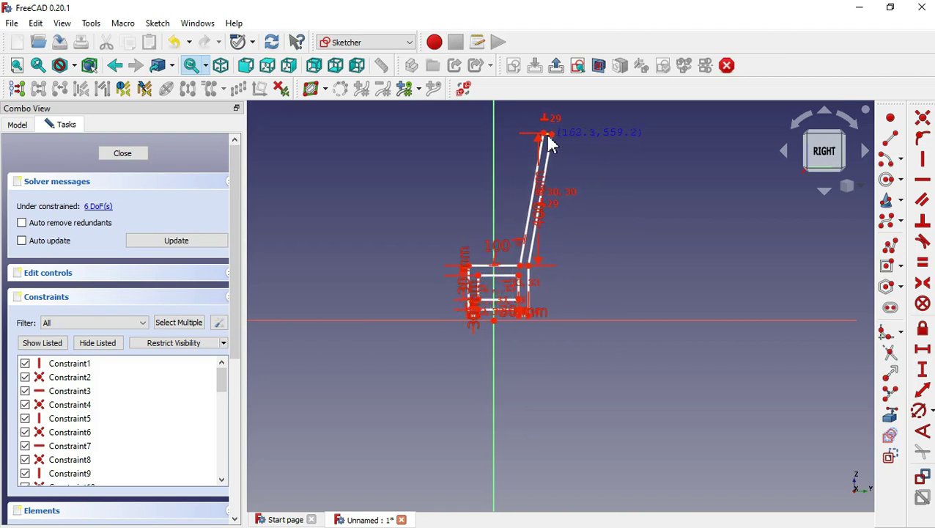
scroll(492, 285, up, 5)
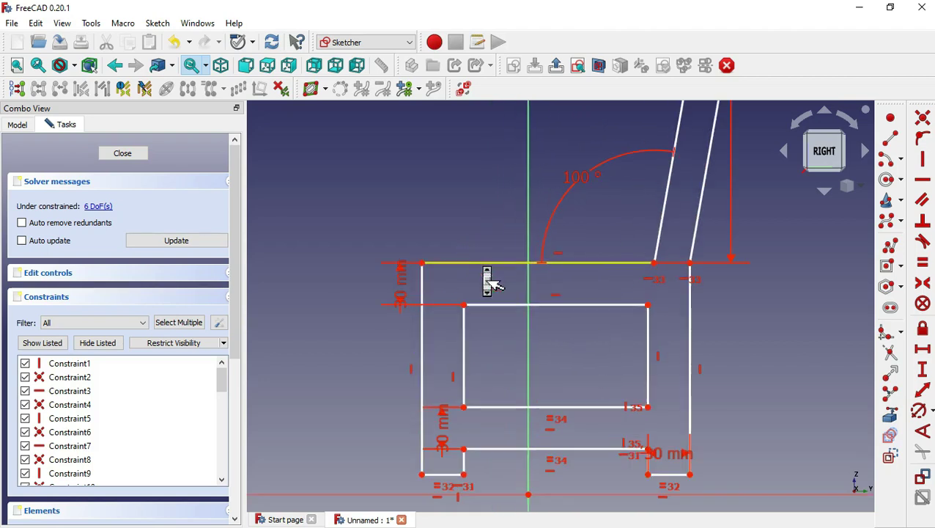
Step: Set the short leg segment to 150 mm and the left leg height to 400 mm
click(927, 372)
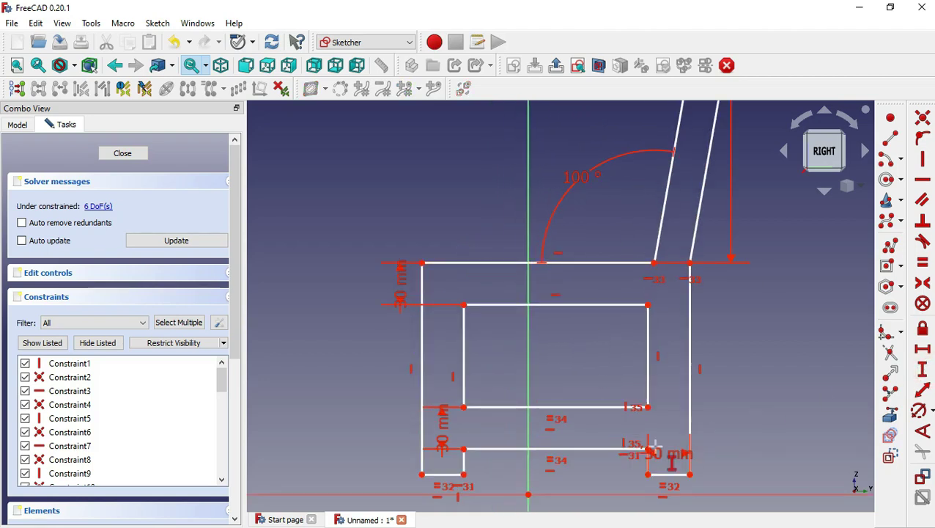
click(464, 464)
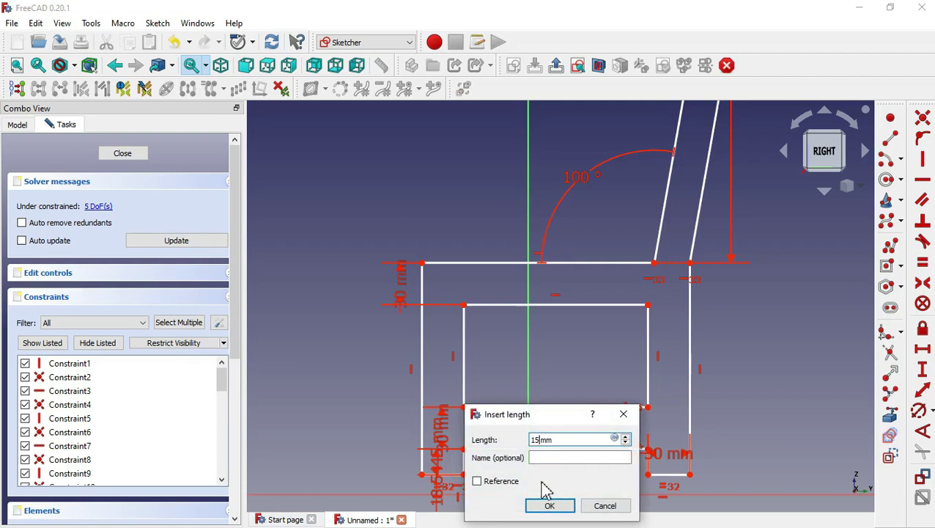
click(562, 507)
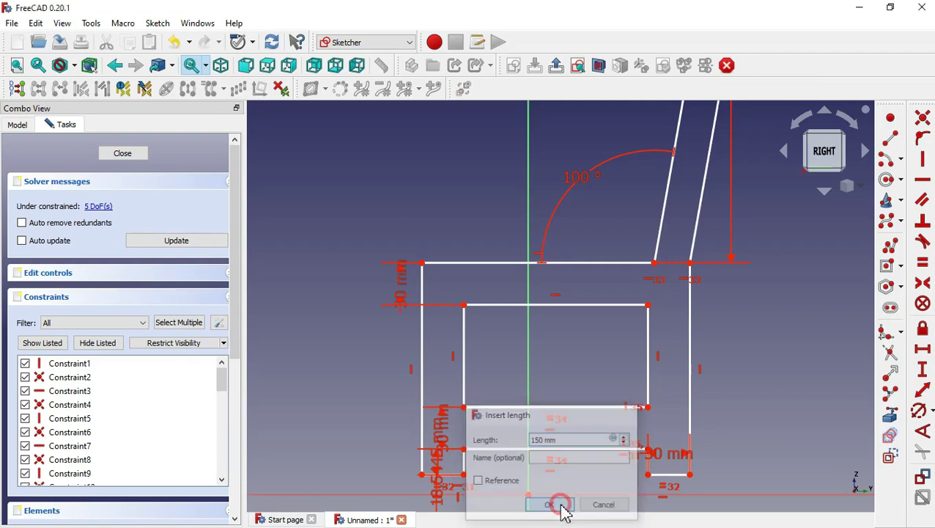
click(422, 334)
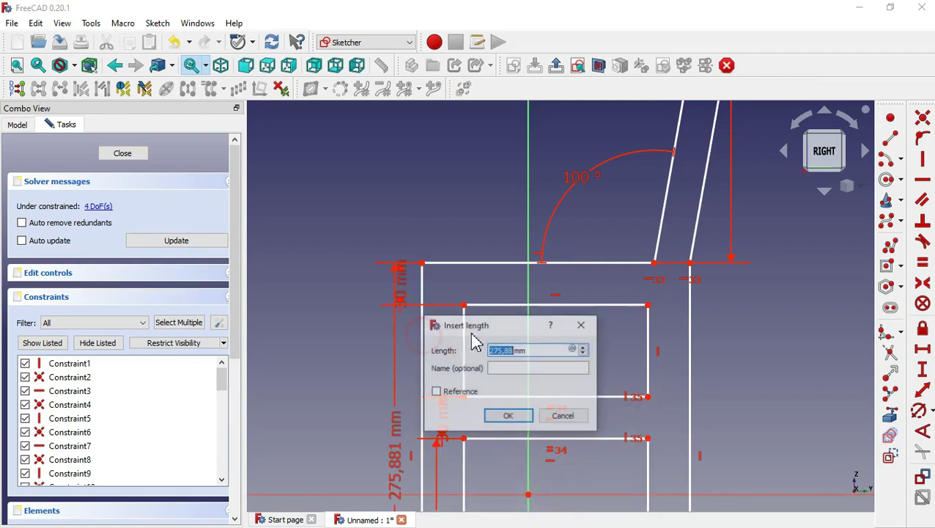
text(400)
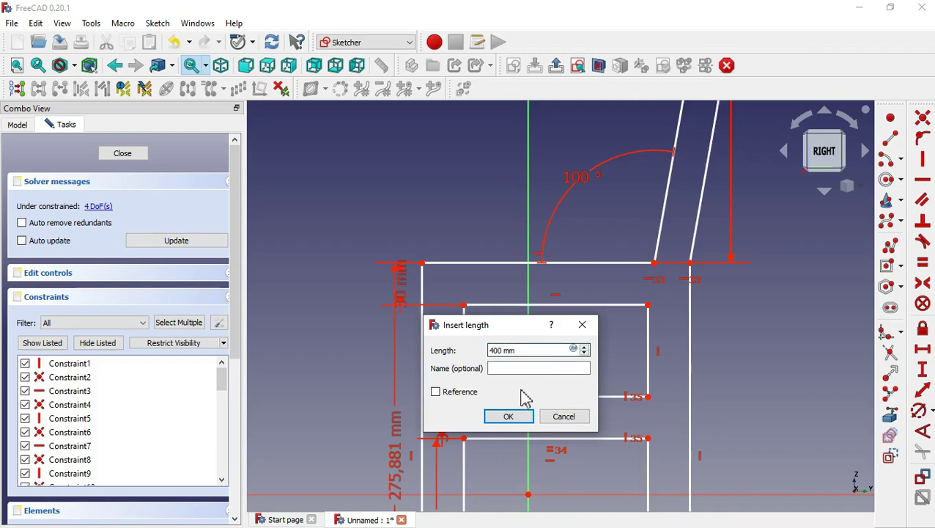
click(518, 423)
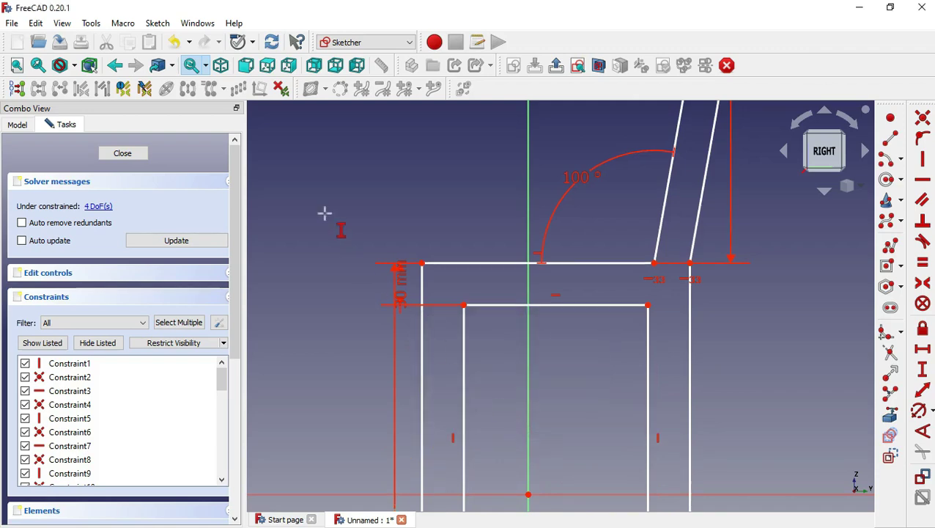
scroll(324, 213, down, 1)
scroll(325, 213, down, 1)
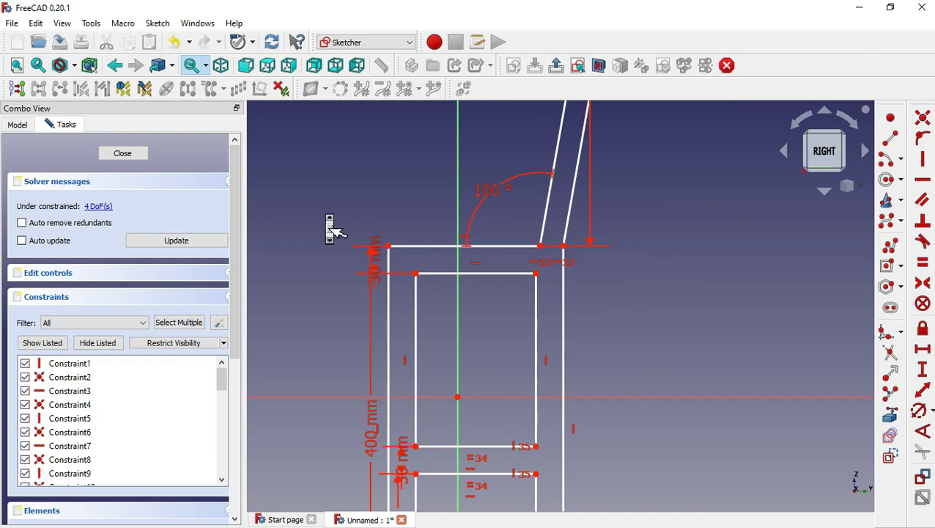
scroll(325, 213, down, 1)
scroll(325, 214, down, 1)
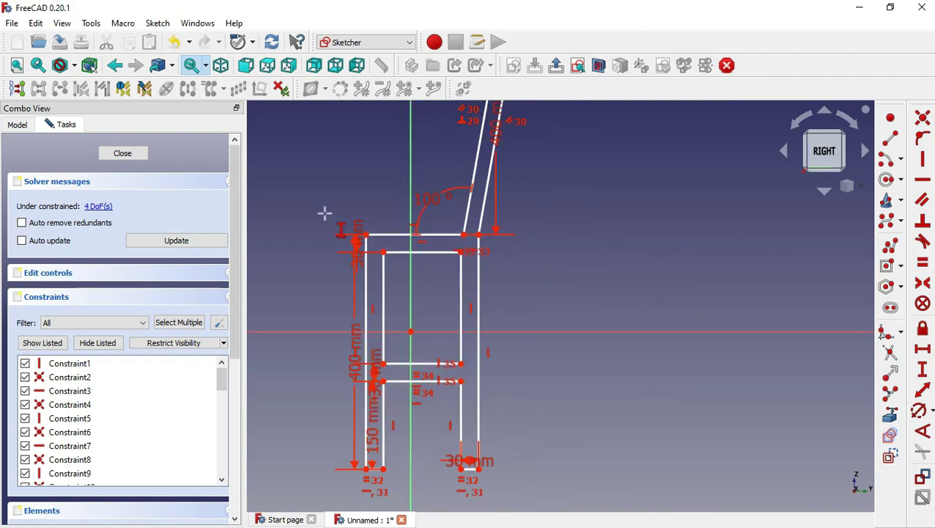
Step: Dimension the frame width at 400 mm and the top-corner post spacing at 30 mm
click(925, 351)
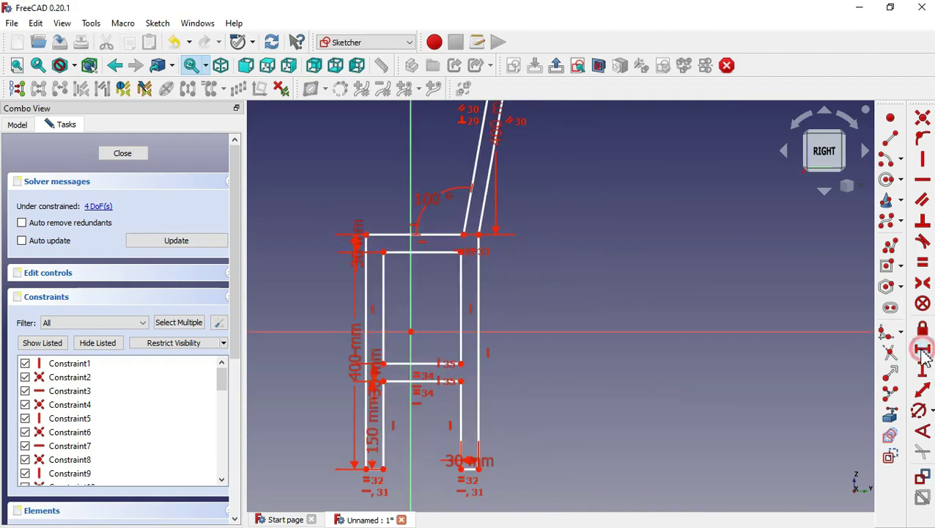
click(365, 467)
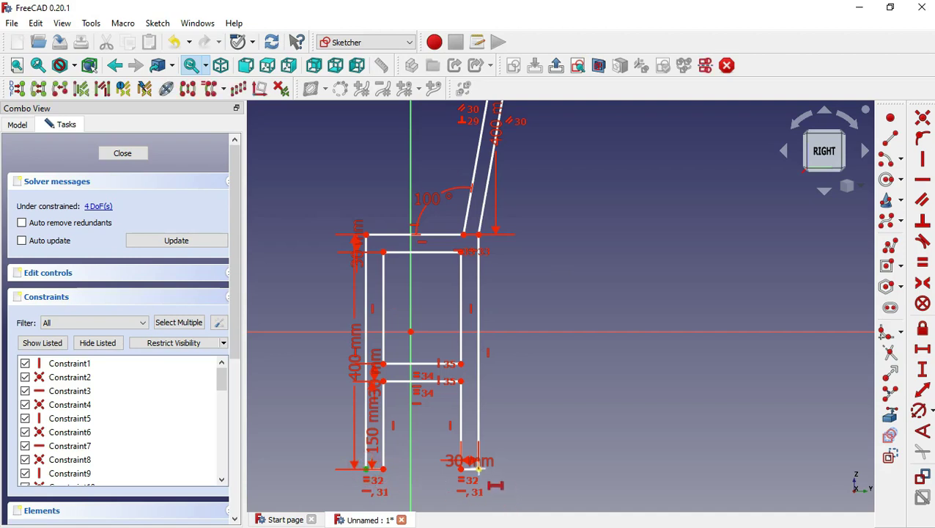
click(478, 468)
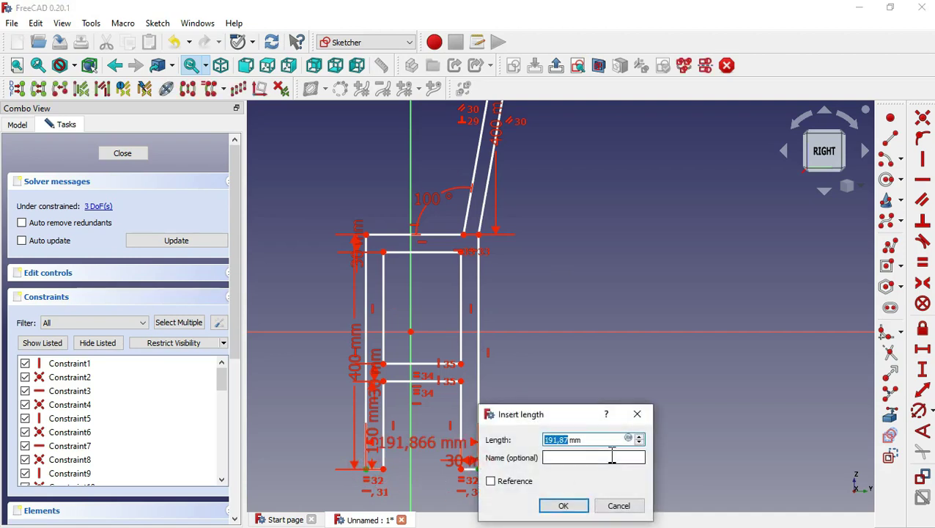
click(577, 504)
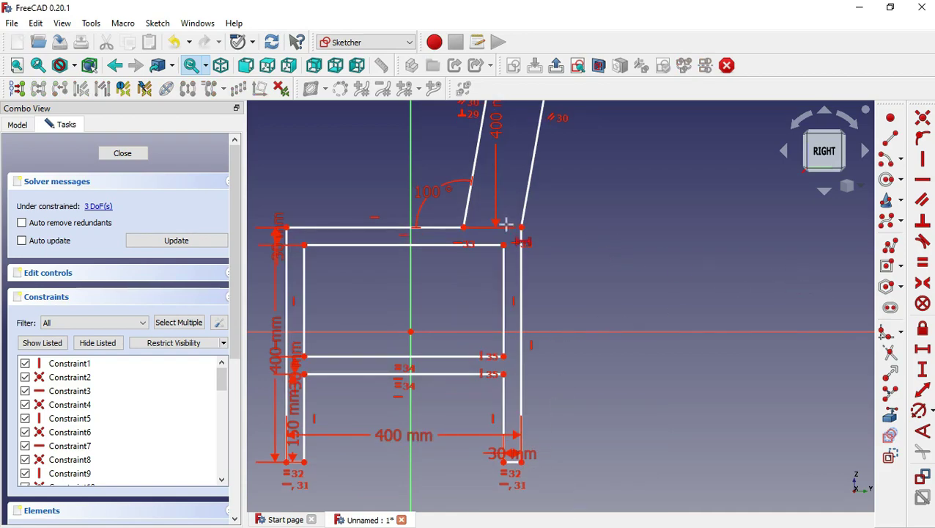
click(463, 228)
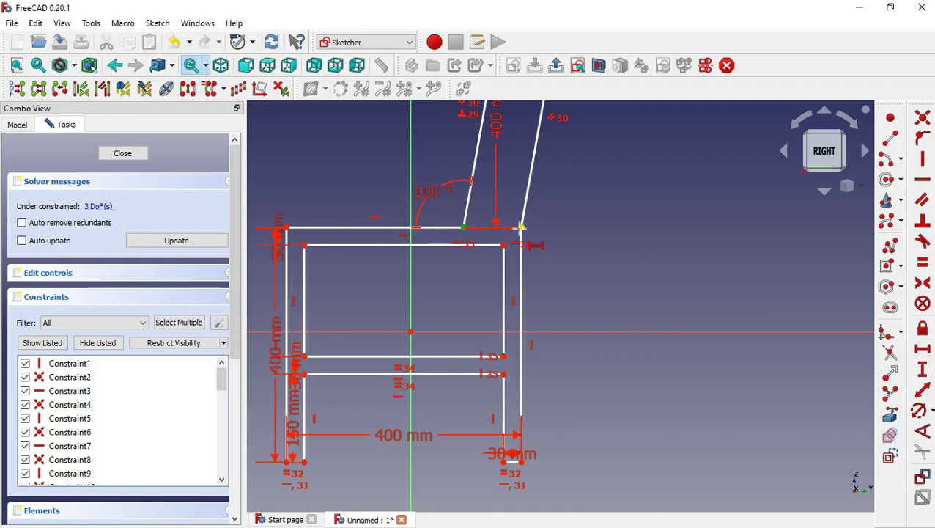
click(521, 228)
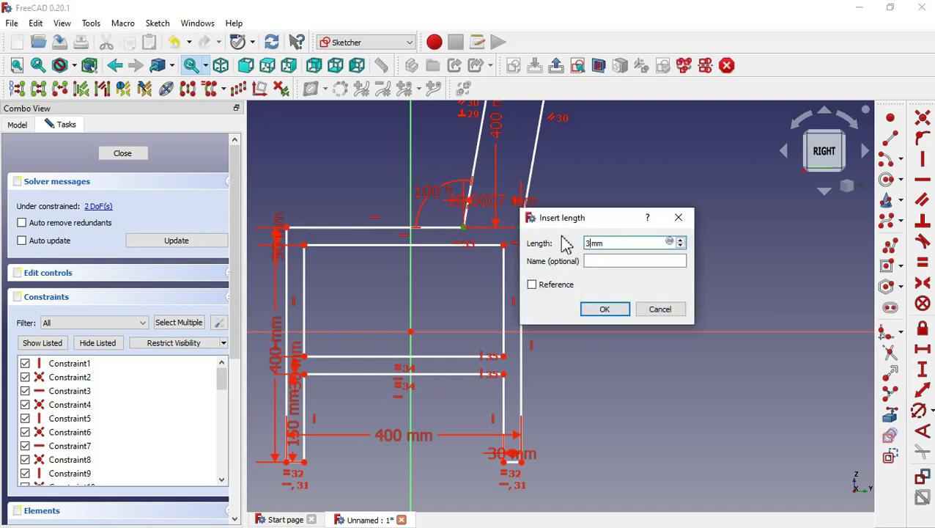
click(606, 312)
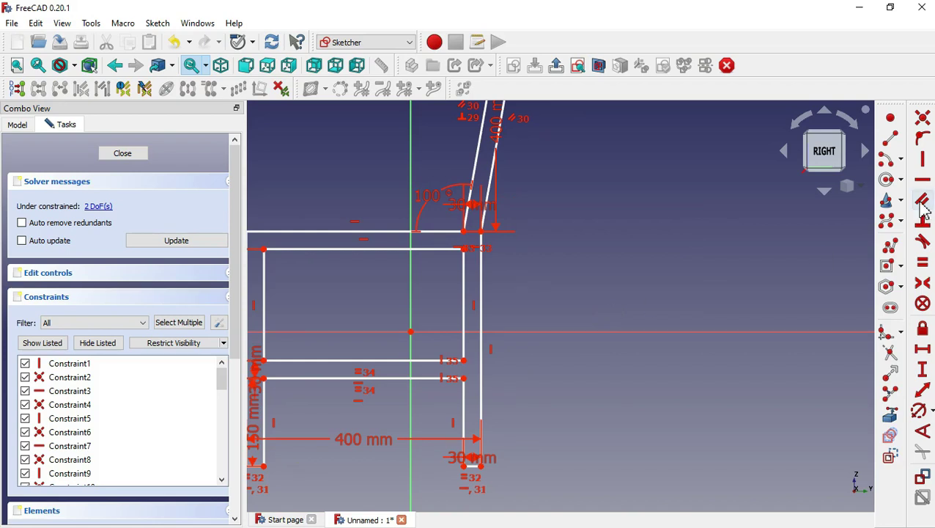
Step: Pin the frame's top corner coincident with the sketch origin
click(923, 118)
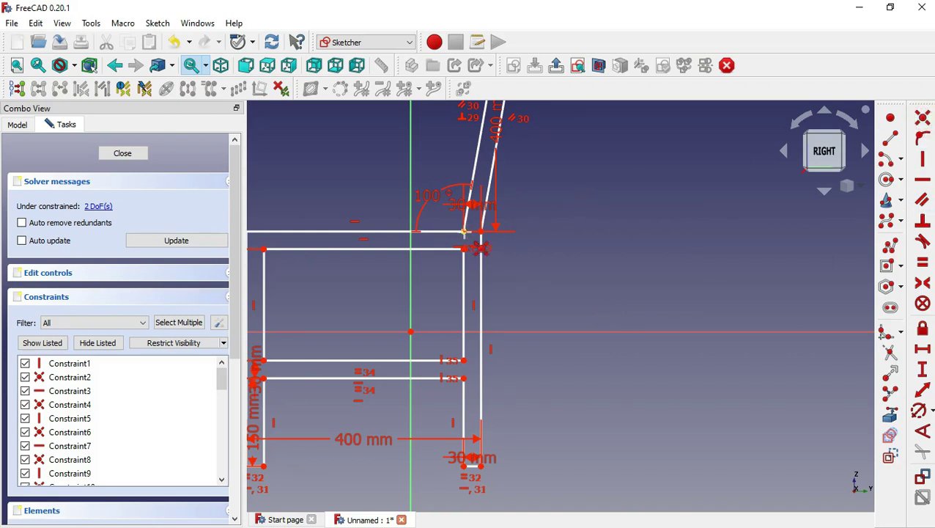
click(463, 231)
click(410, 331)
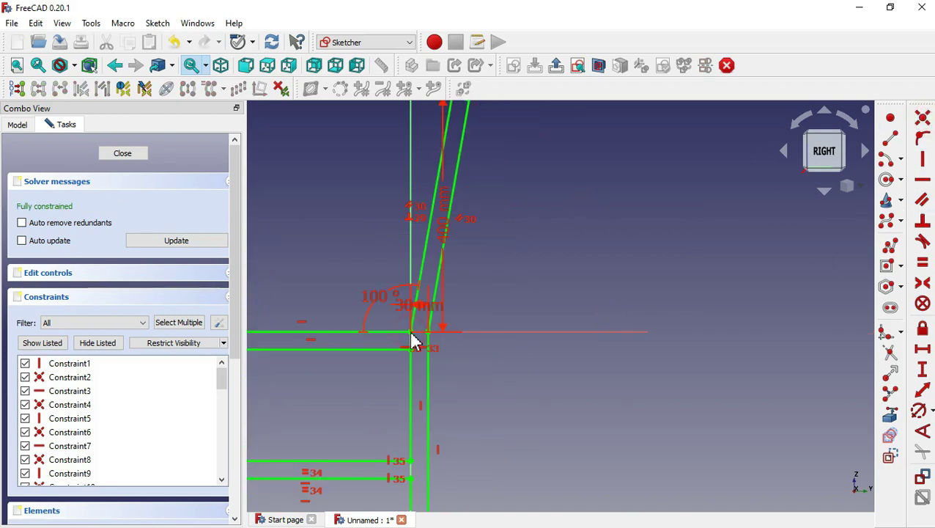
Step: Close the sketch, pad it 30 mm thick and fit the frame into view
click(130, 155)
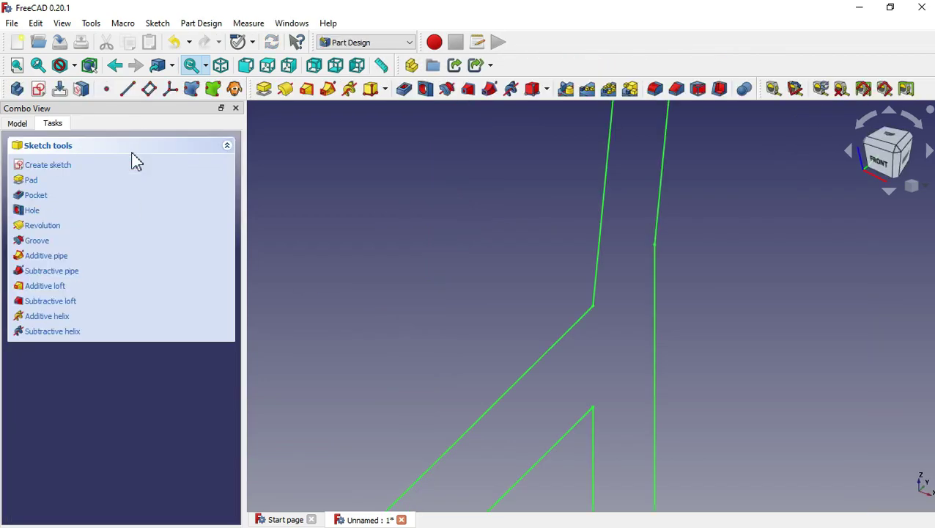
click(266, 92)
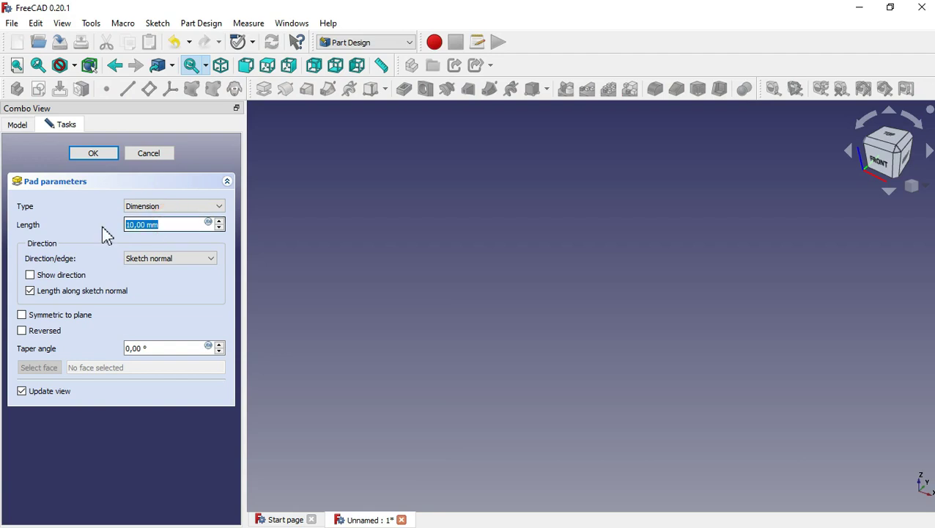
text(30)
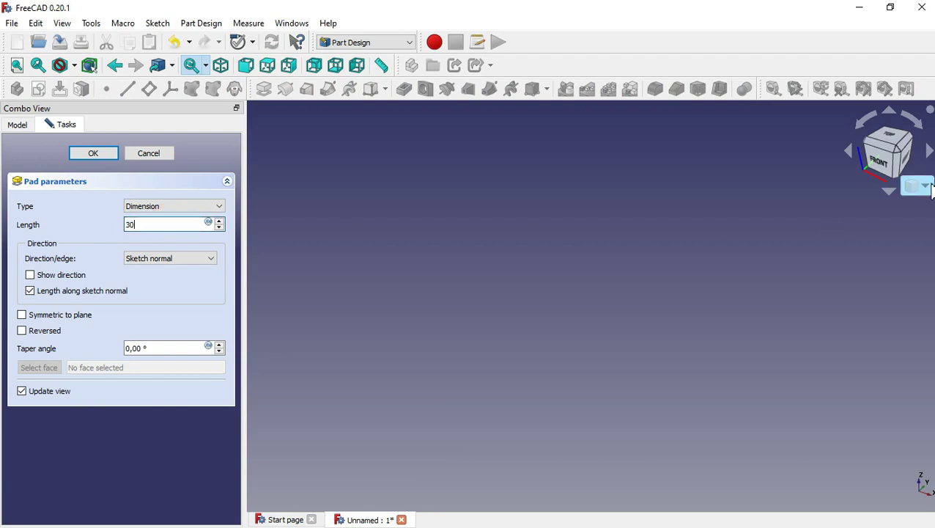
click(911, 187)
click(889, 244)
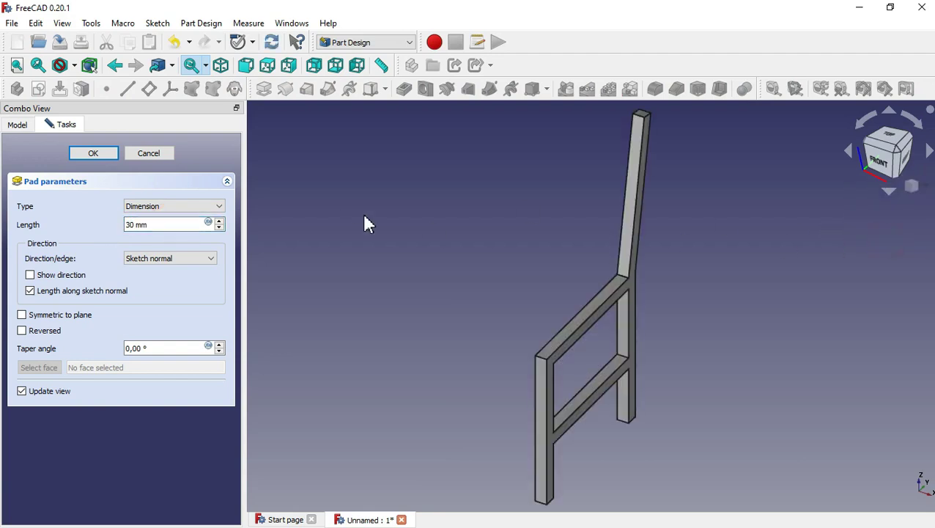
click(91, 155)
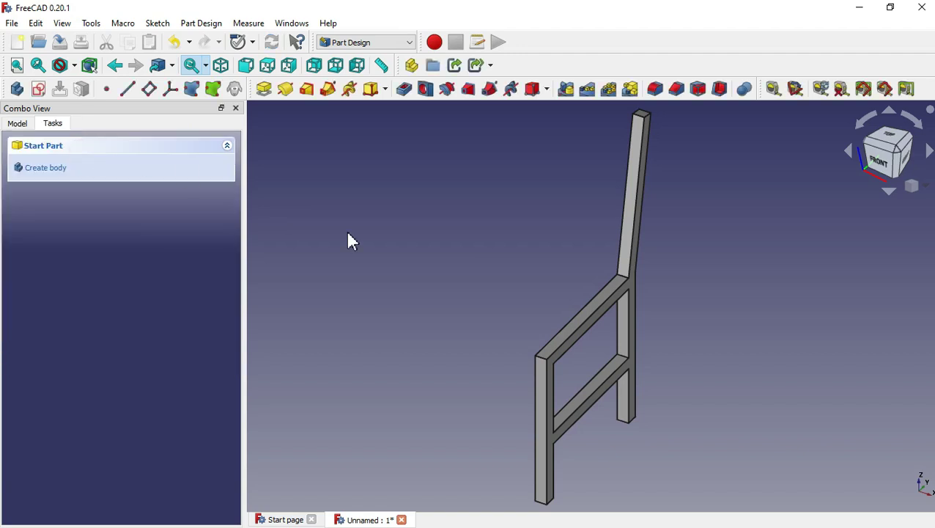
Step: Start a new sketch on the frame's side face, seen from an isometric view
click(221, 66)
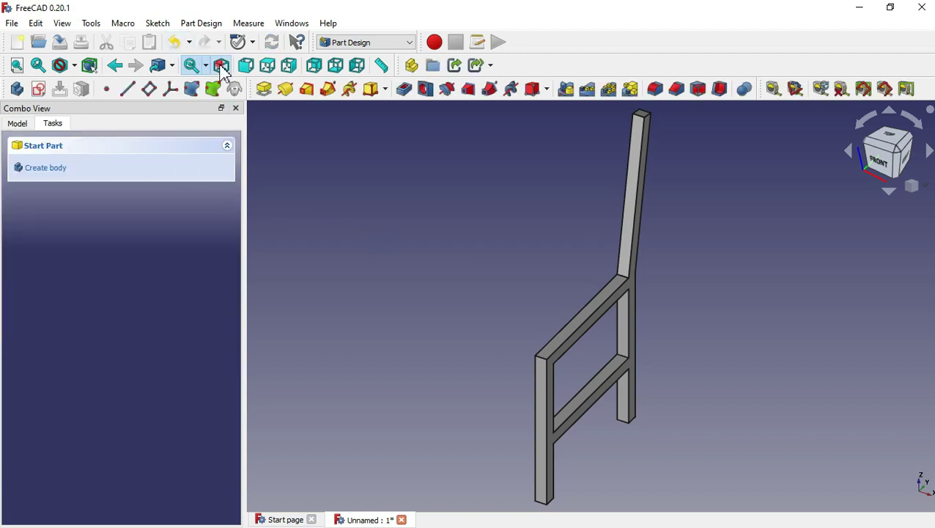
click(619, 310)
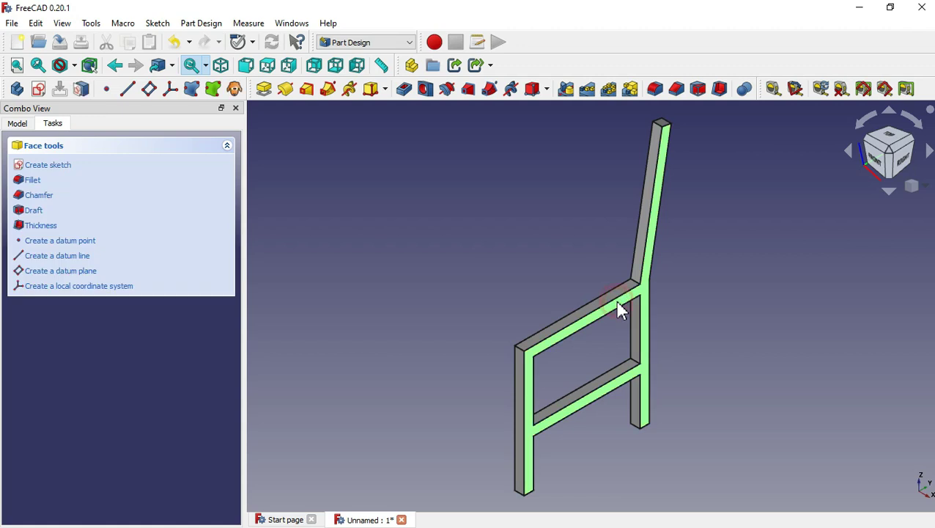
click(40, 89)
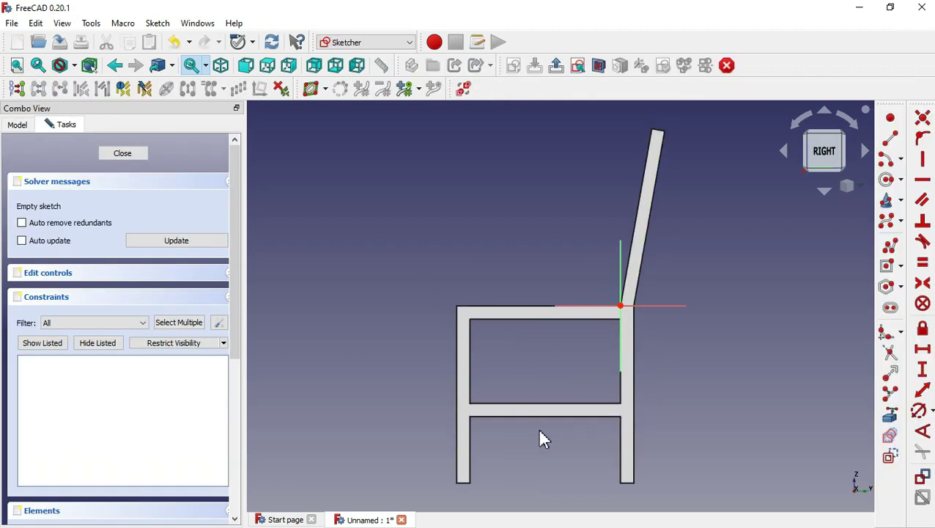
scroll(540, 432, up, 4)
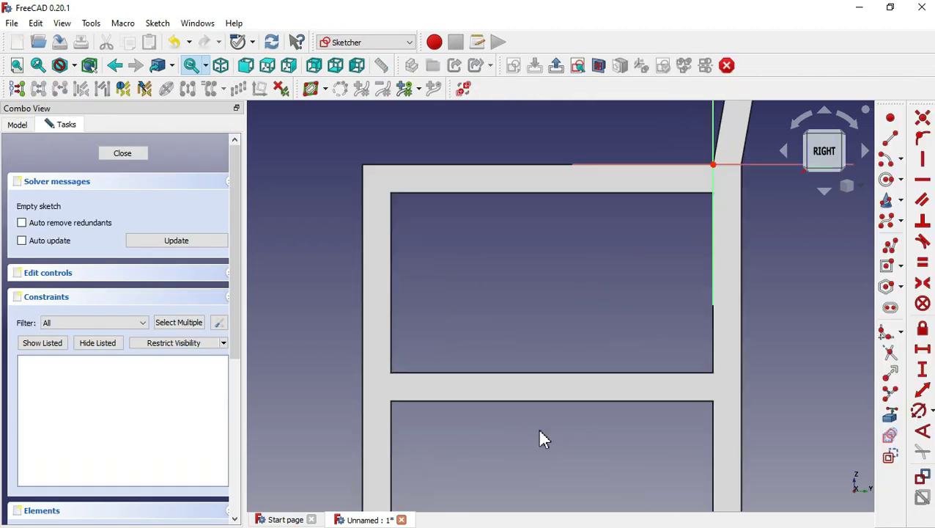
Step: Draw two rectangles near the rear post and frame opening, and reference two rail edges
click(904, 267)
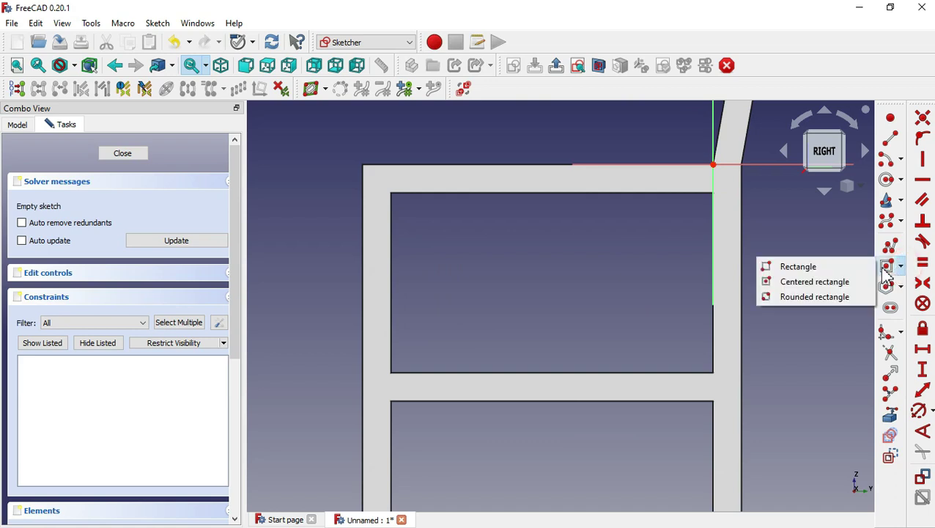
click(824, 267)
click(743, 226)
click(781, 261)
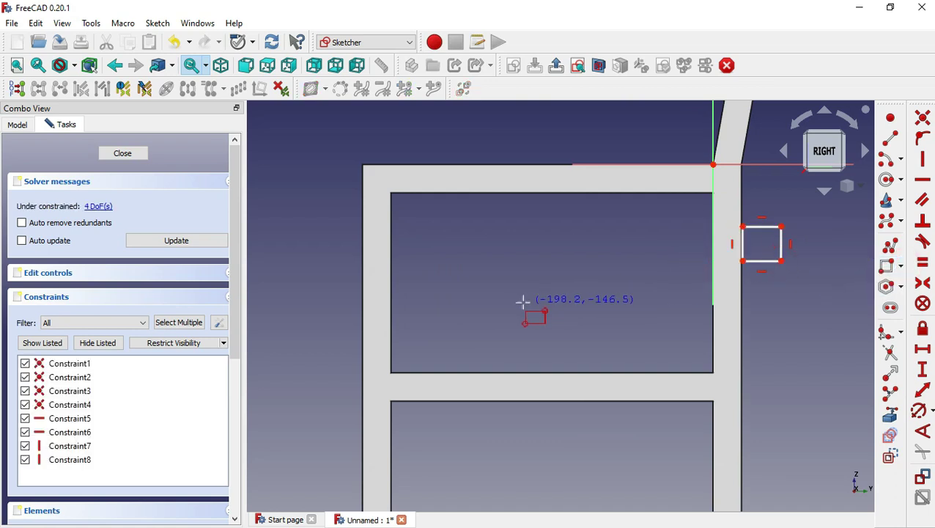
click(522, 302)
click(573, 335)
click(888, 416)
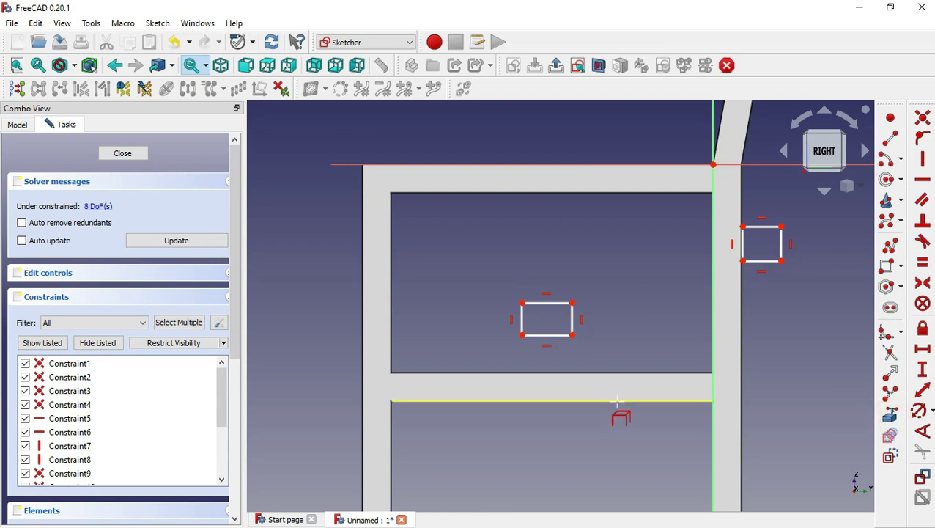
click(617, 401)
click(695, 193)
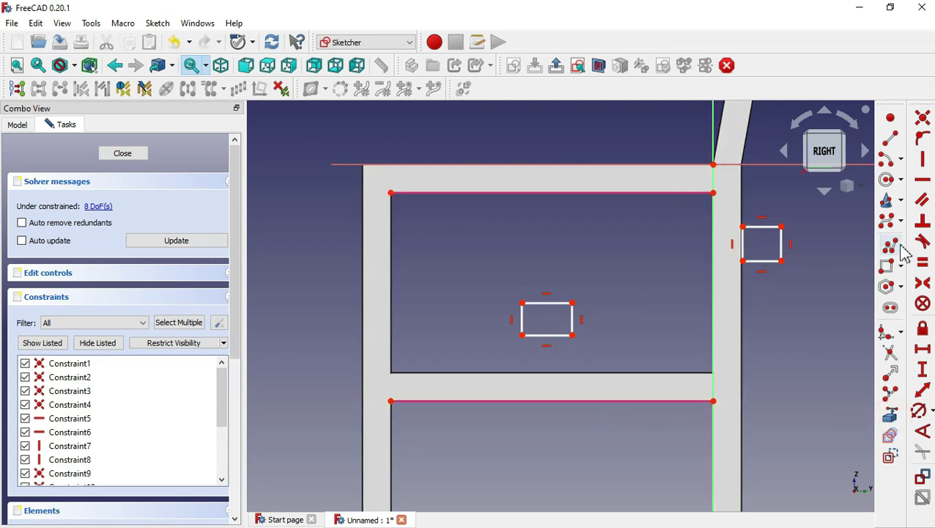
Step: Make both rectangles equal squares with a 30 mm side
click(923, 262)
click(762, 225)
click(781, 242)
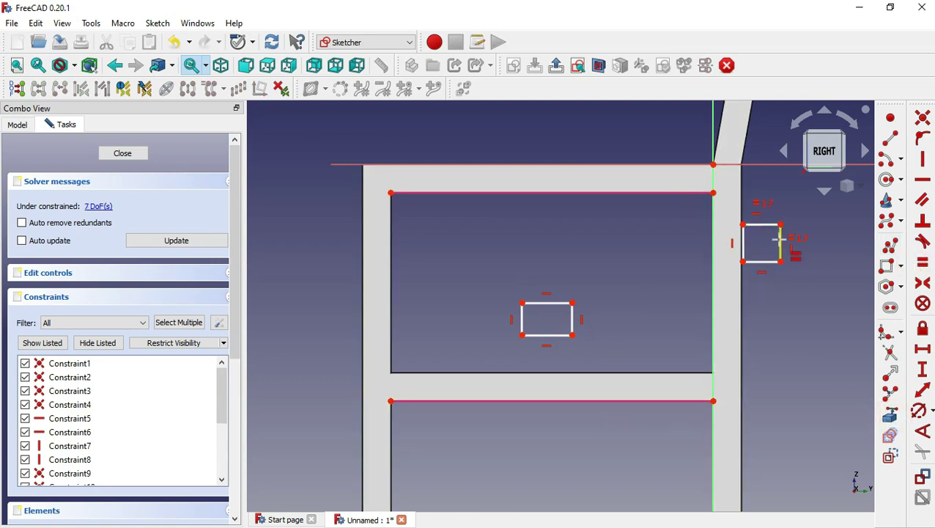
click(782, 241)
click(571, 316)
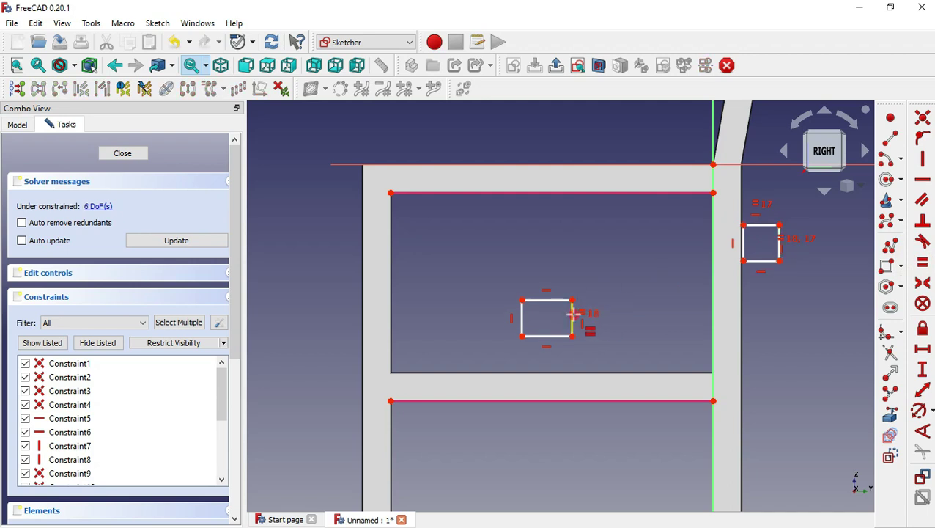
click(571, 317)
click(547, 300)
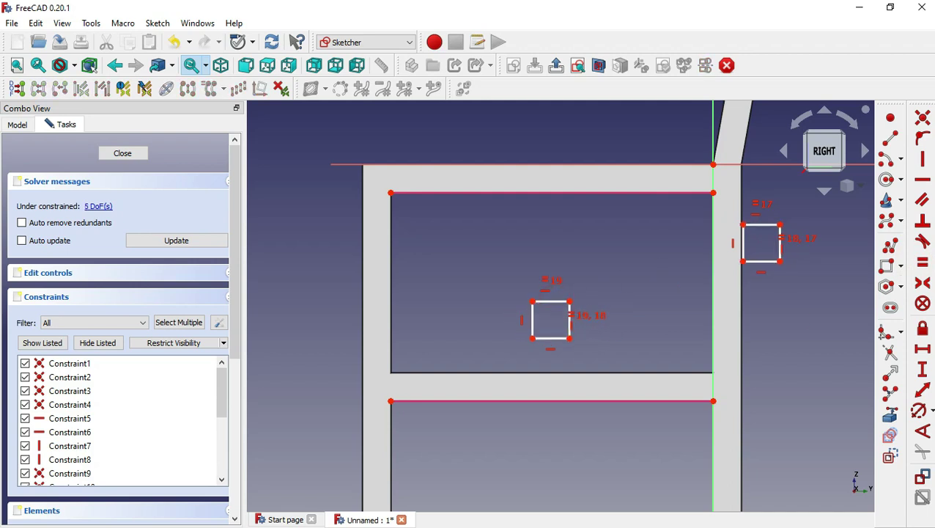
click(925, 350)
click(554, 300)
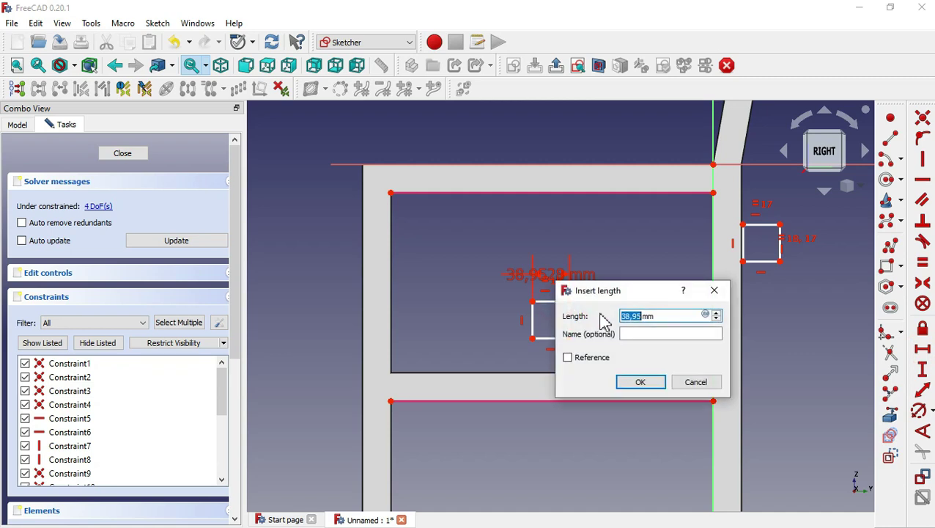
click(640, 382)
Step: Align the side square with the rear post and offset the centre square 160 mm from the rail end
click(751, 225)
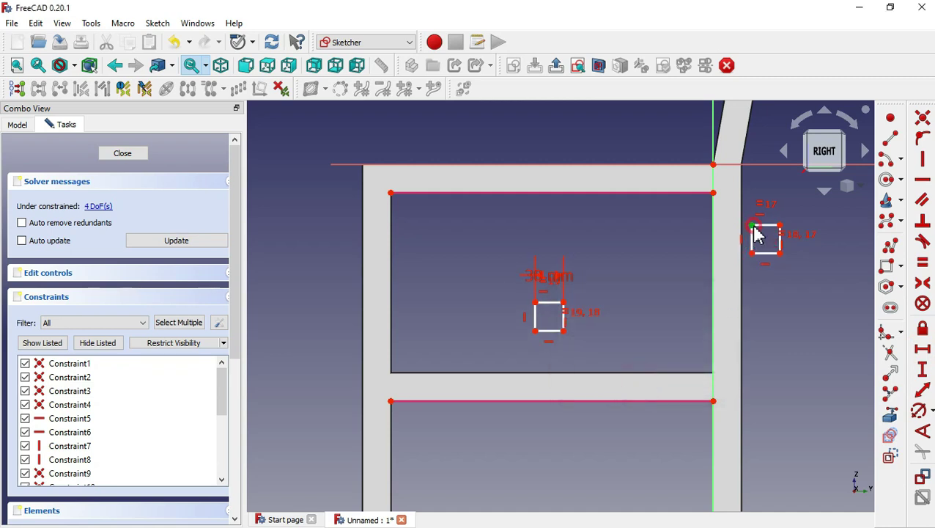
click(713, 193)
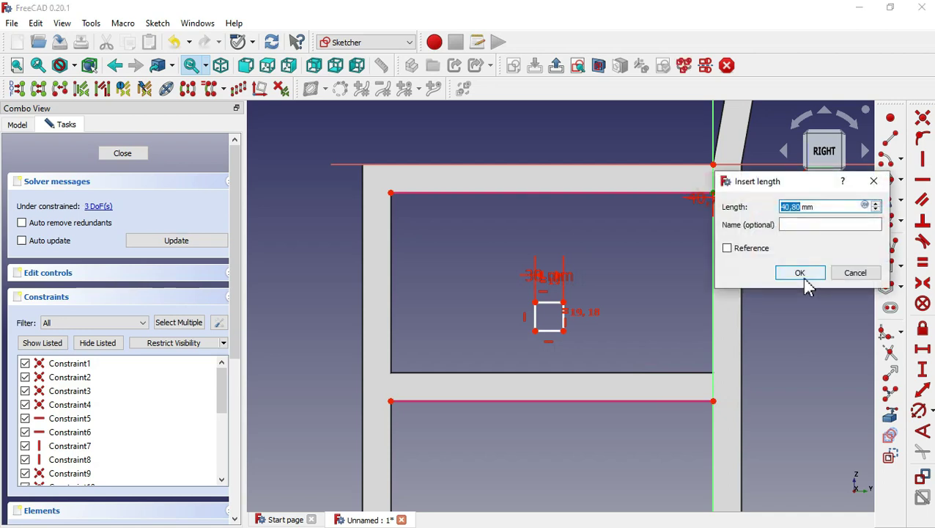
click(800, 274)
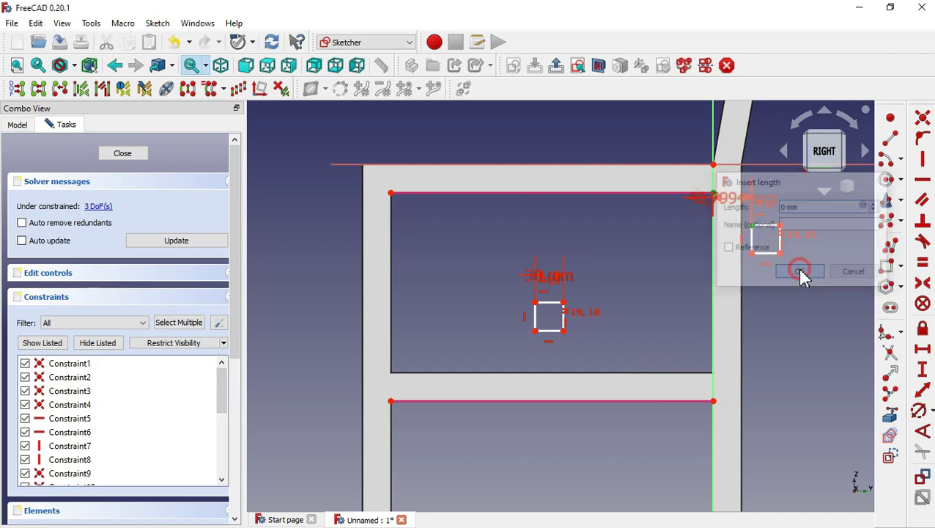
click(563, 332)
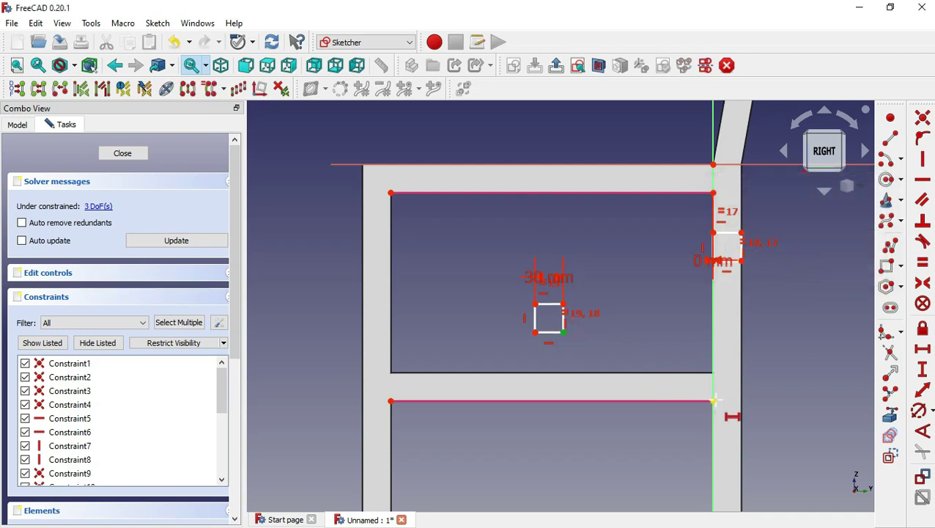
click(712, 400)
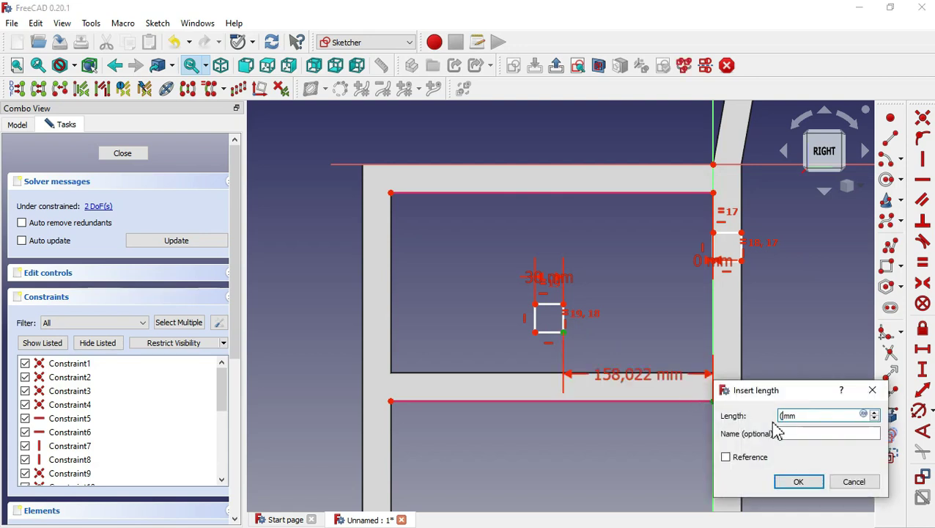
text(350/2)-)
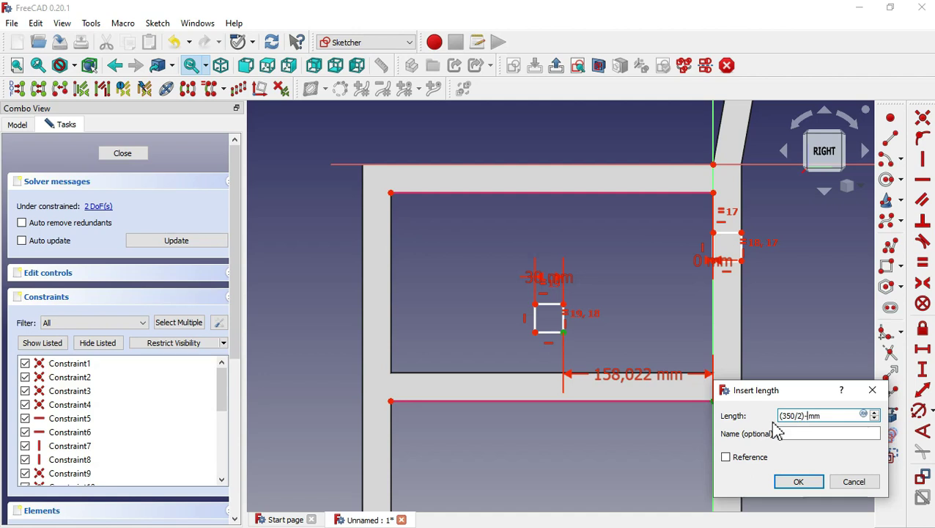
text(15)
click(798, 481)
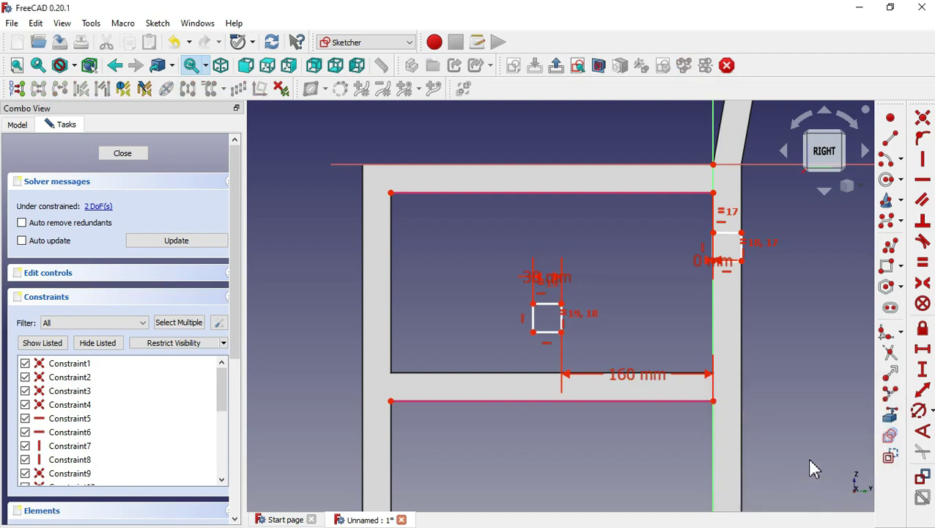
Step: Put the lower square 0 mm from its rail, offset the upper square vertically, and close the sketch
click(921, 368)
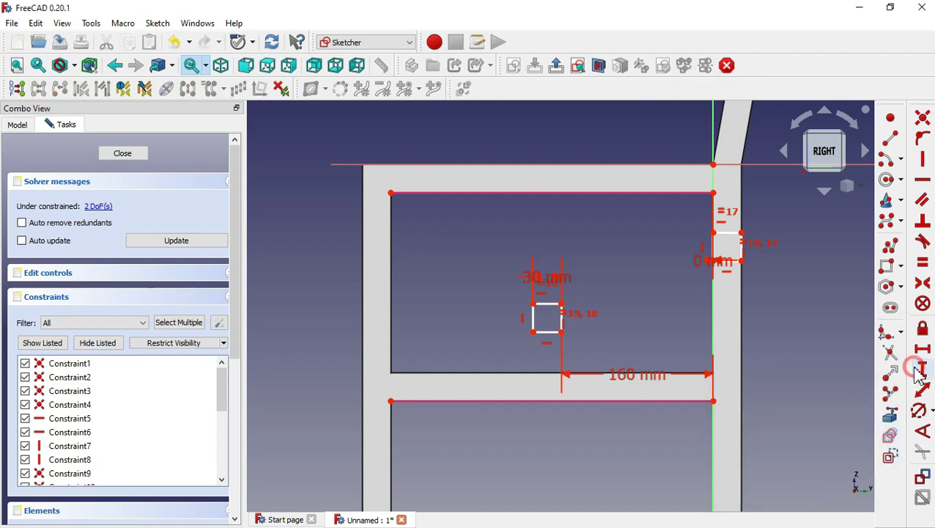
click(560, 333)
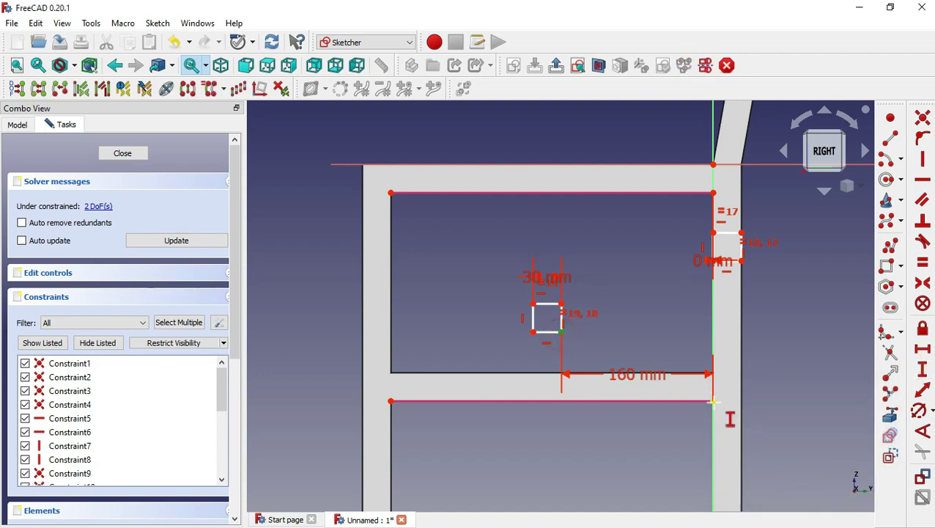
click(713, 402)
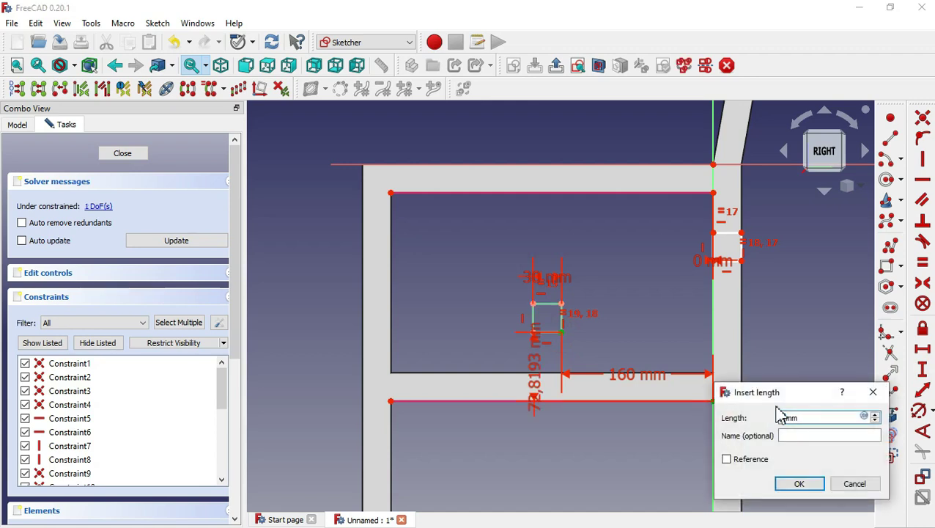
text(0)
click(801, 485)
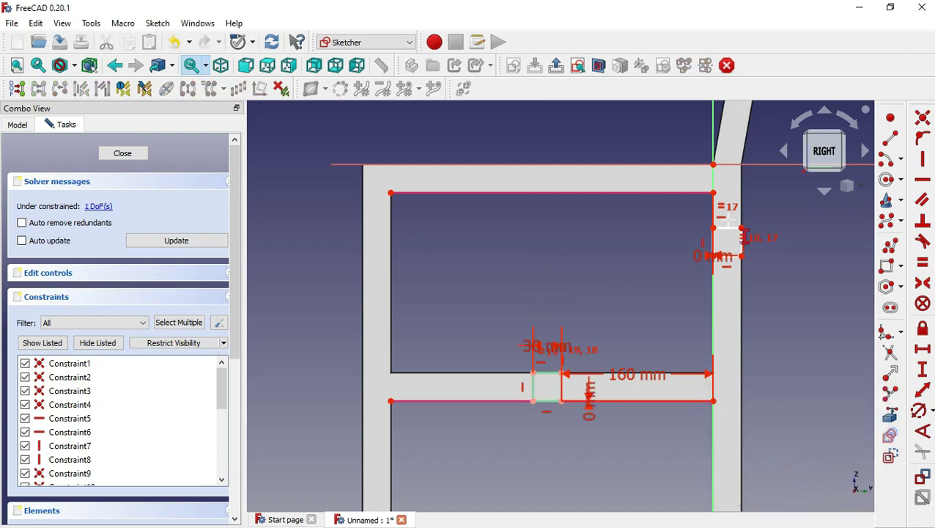
click(713, 228)
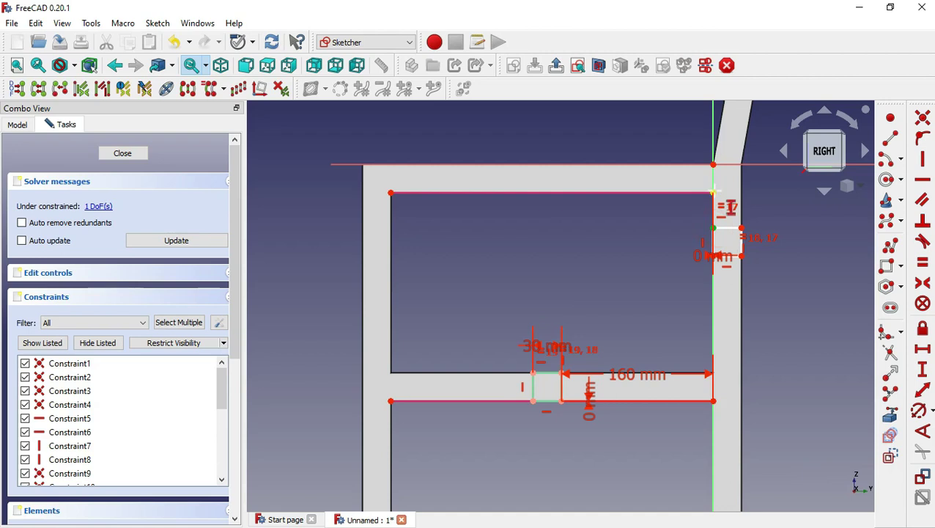
click(713, 192)
text(30)
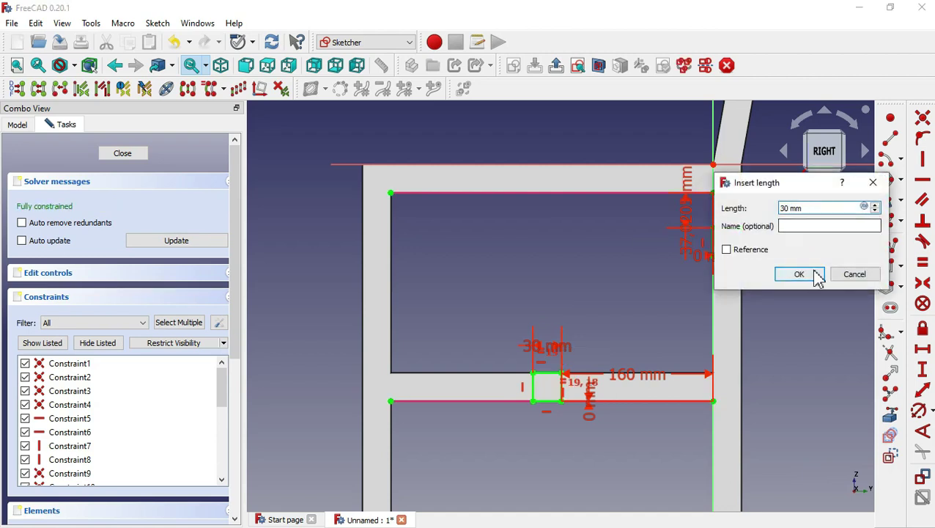
click(814, 273)
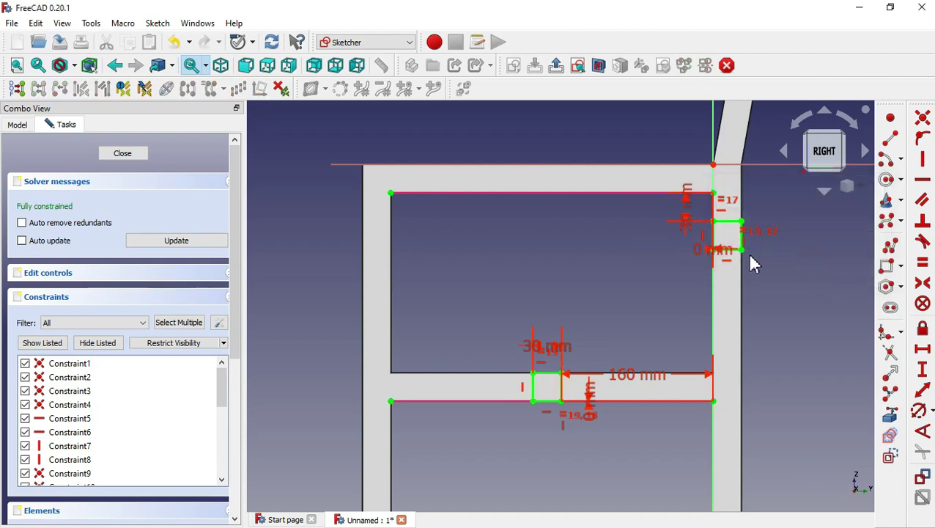
click(124, 155)
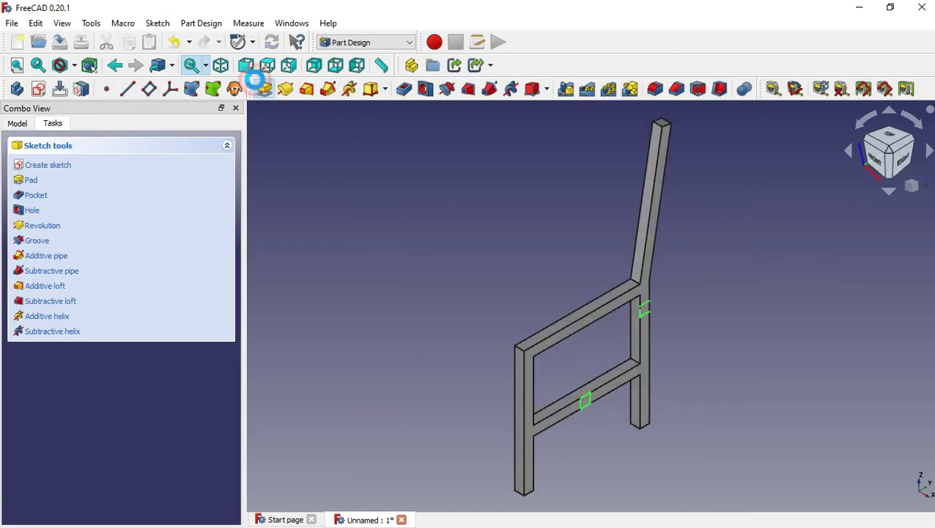
Step: Pad the two square profiles to a length of 1500 mm
click(263, 88)
drag(167, 218, 115, 223)
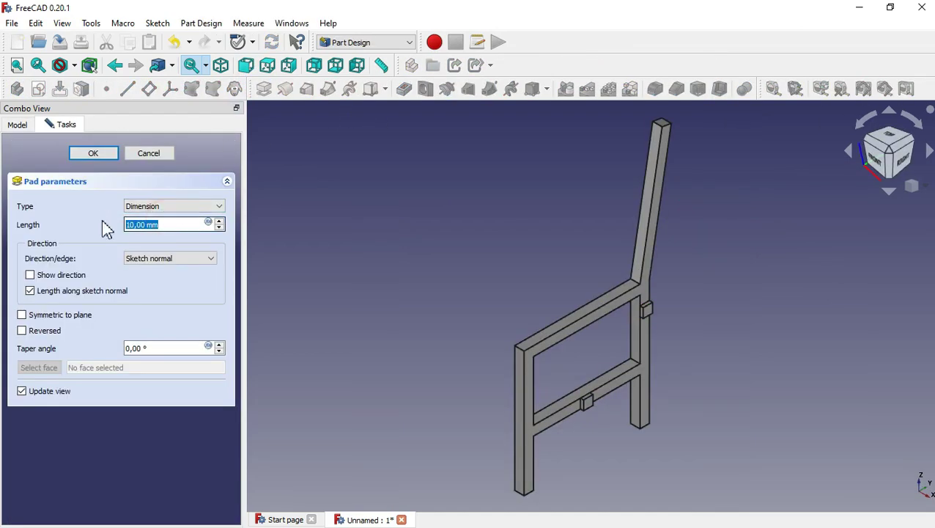
text(00)
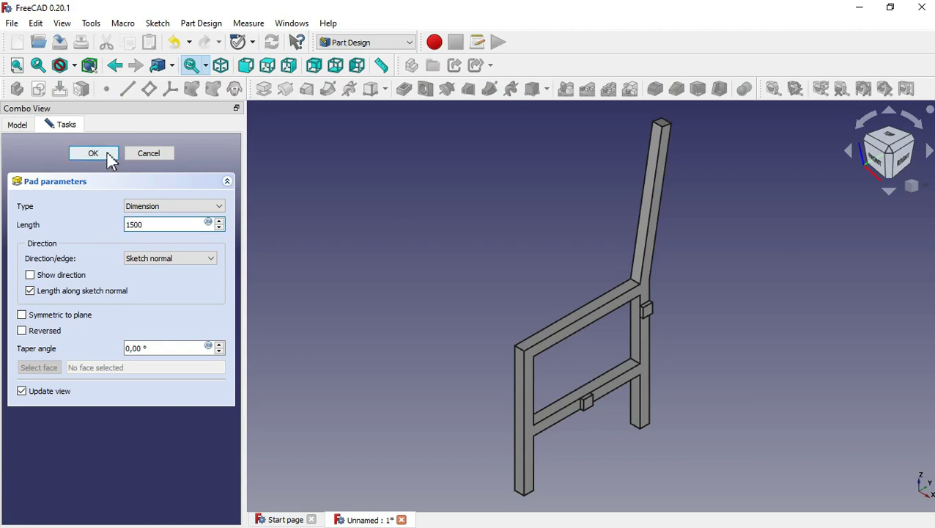
click(106, 153)
Step: Show the Model tree and select the first Pad feature
scroll(489, 262, down, 4)
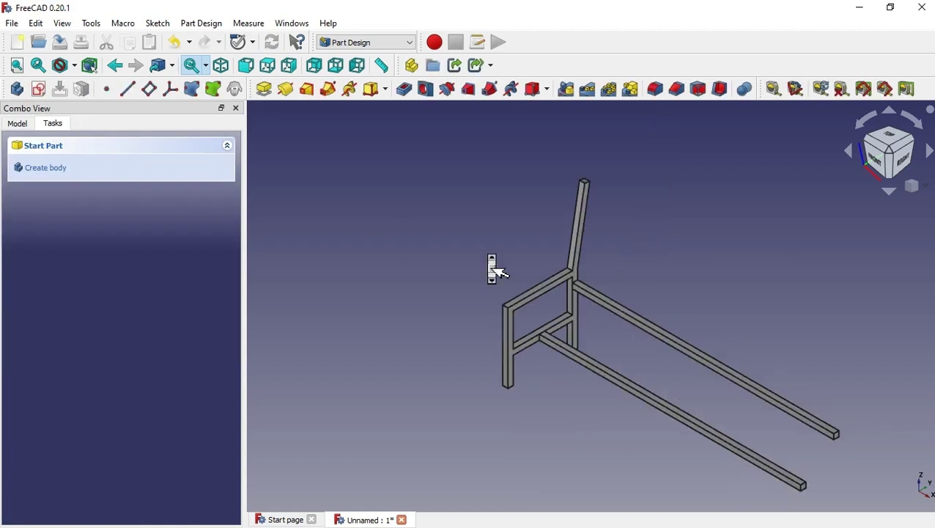
scroll(489, 262, down, 1)
click(26, 131)
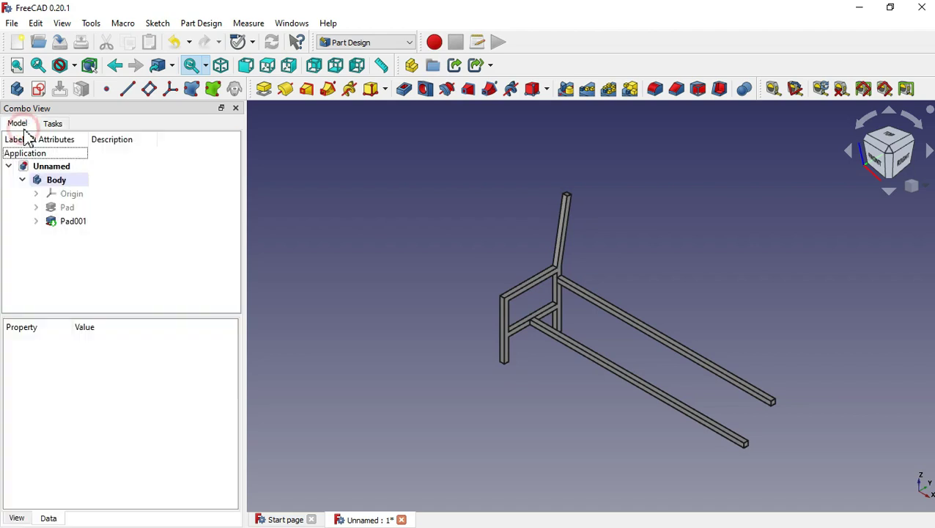
click(96, 207)
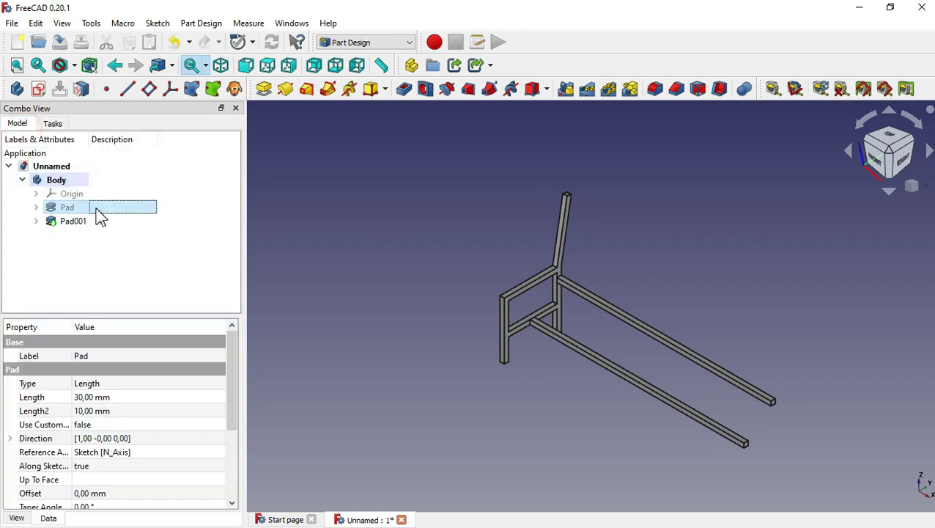
Step: Linear-pattern the Pad along the base X axis with length 1500+30 mm and 2 occurrences
click(590, 88)
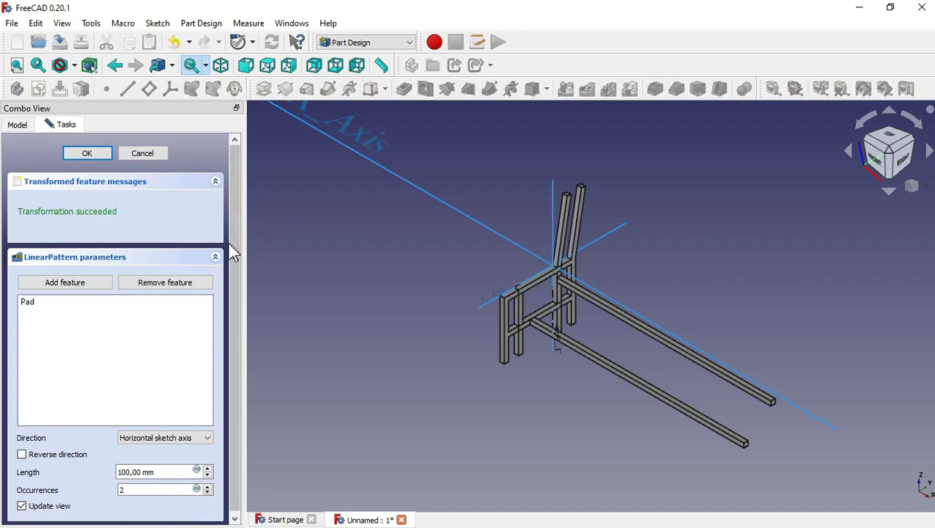
drag(238, 253, 236, 363)
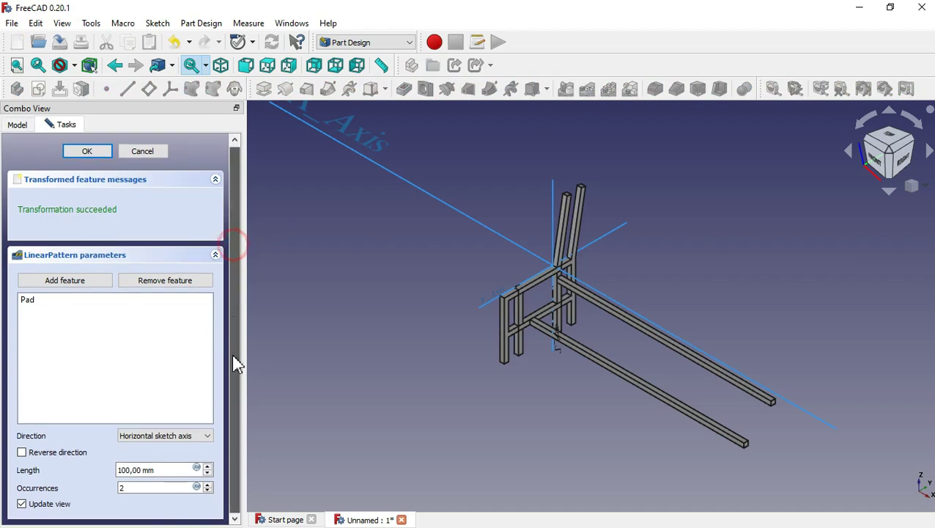
click(205, 435)
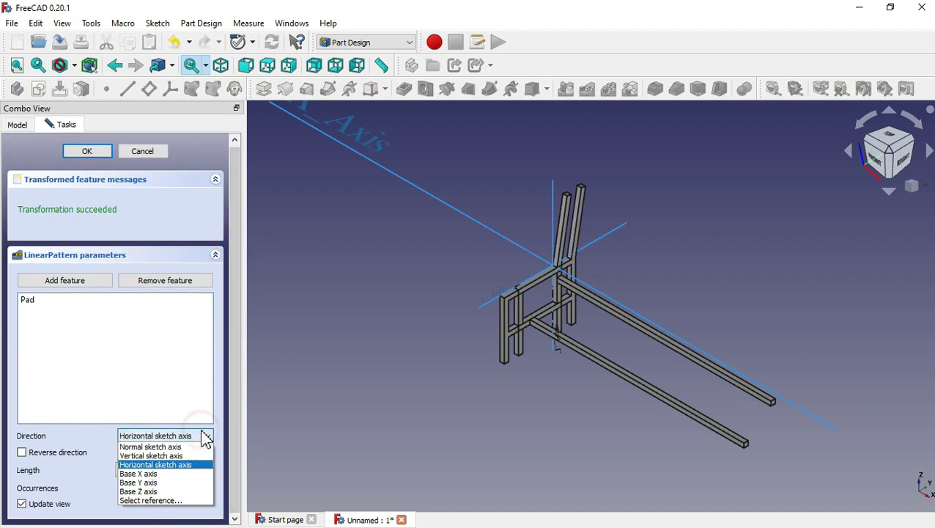
click(180, 474)
click(167, 470)
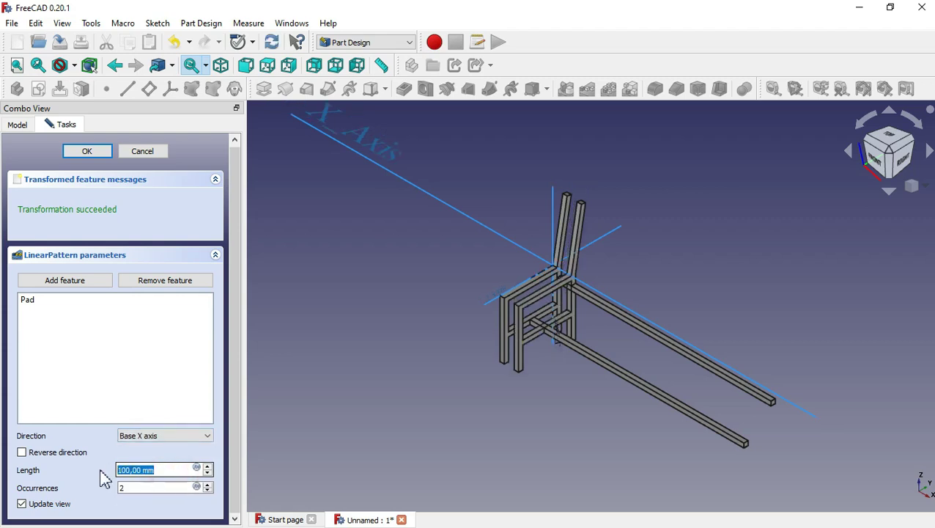
text(1500+30)
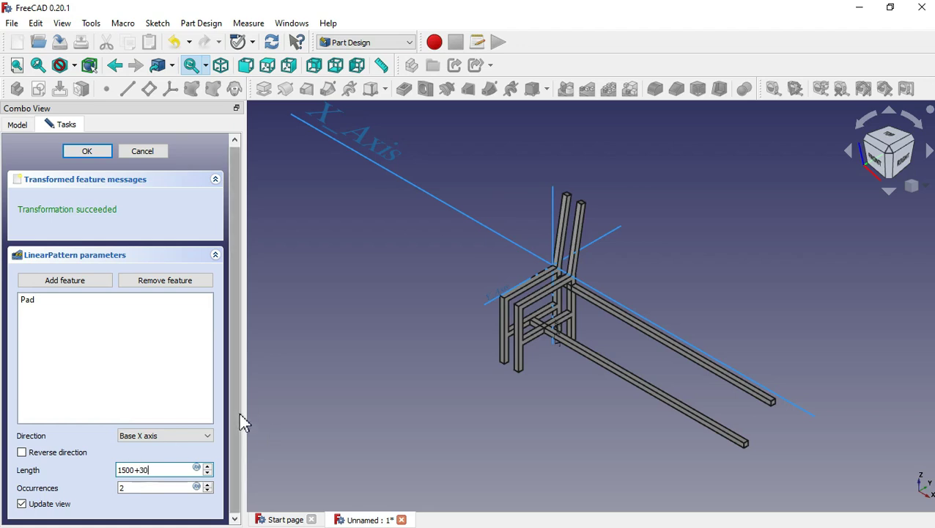
key(Return)
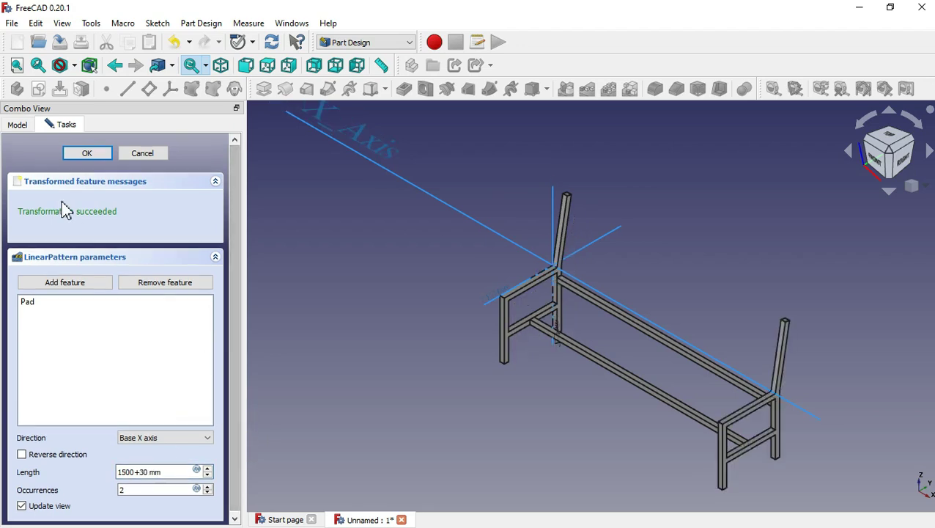
click(95, 154)
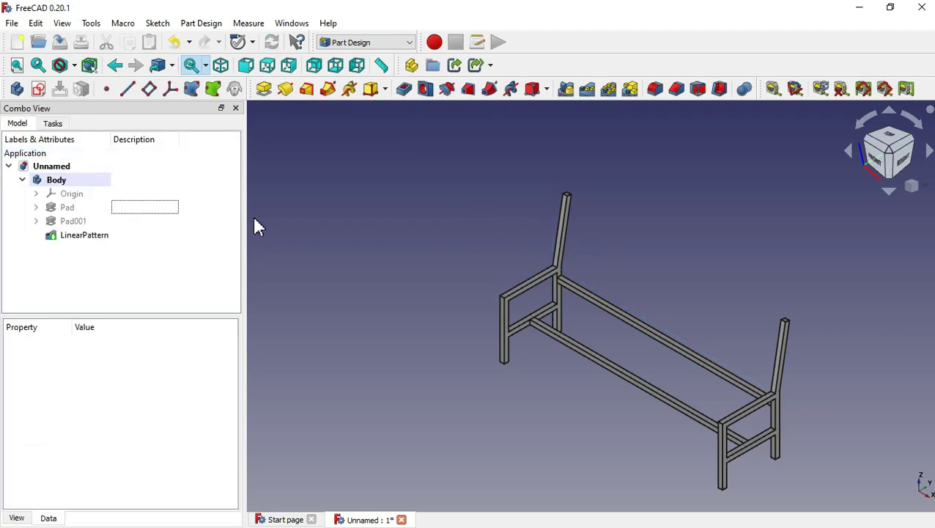
Step: Save the frame as 'Part 1' and create a new empty document
click(254, 218)
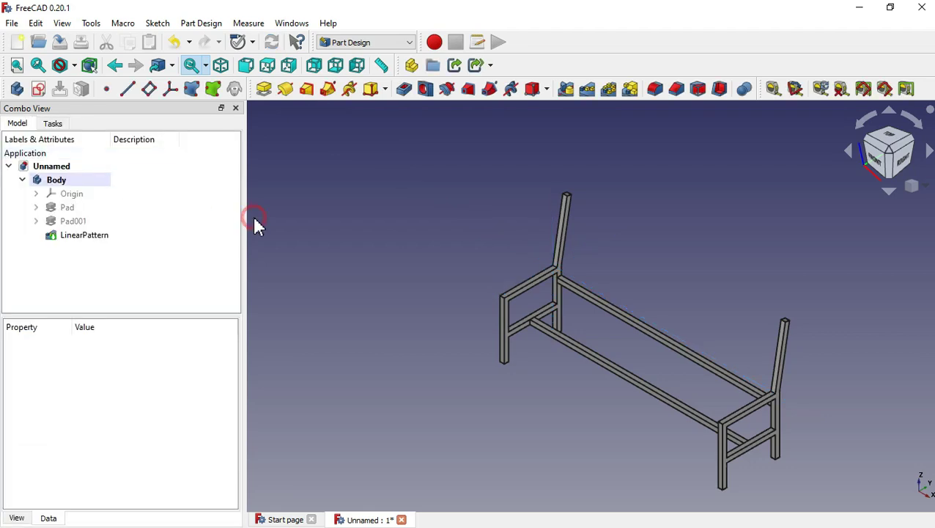
click(59, 42)
text(Part 1)
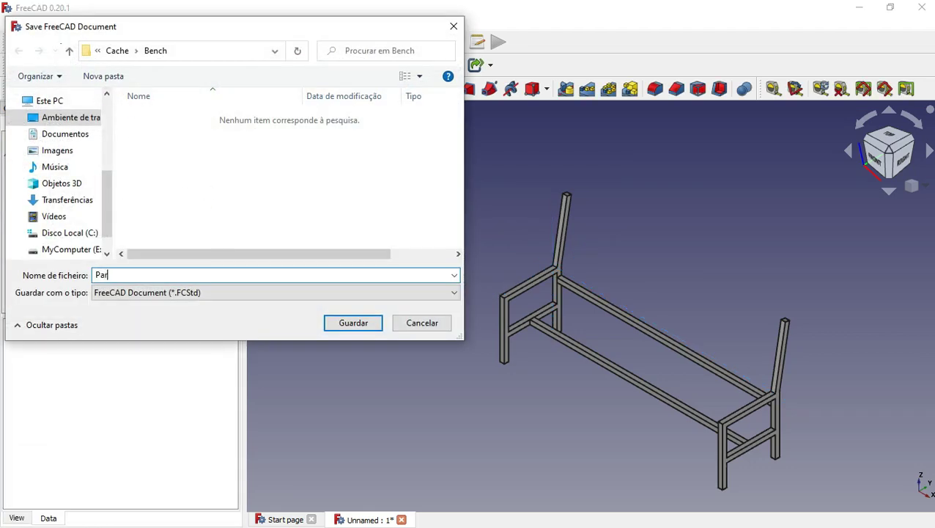
click(349, 326)
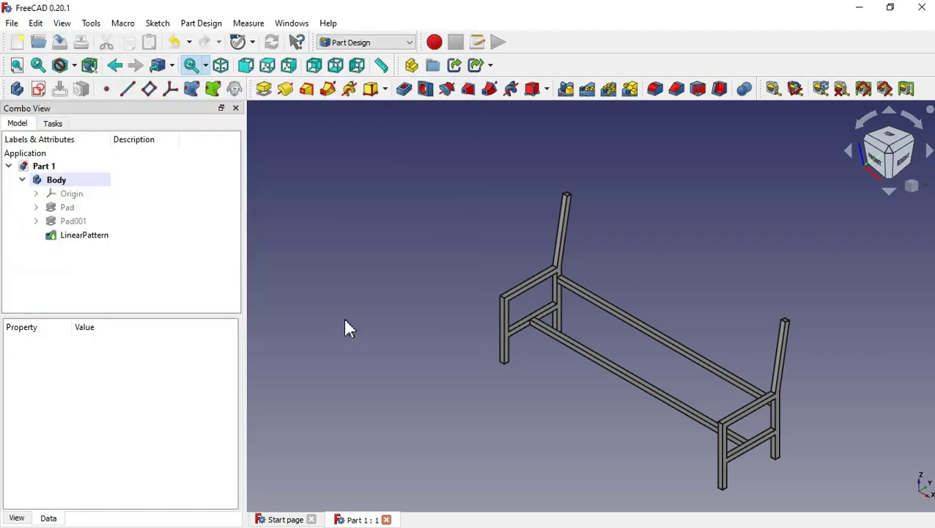
click(19, 43)
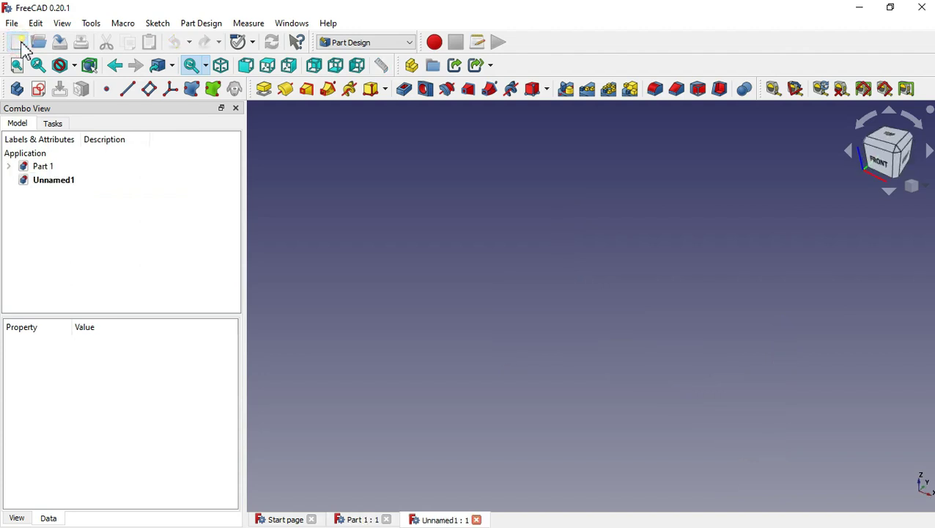
Step: Add a body and sketch a centred rectangle at the origin on the XY plane
click(17, 88)
click(39, 88)
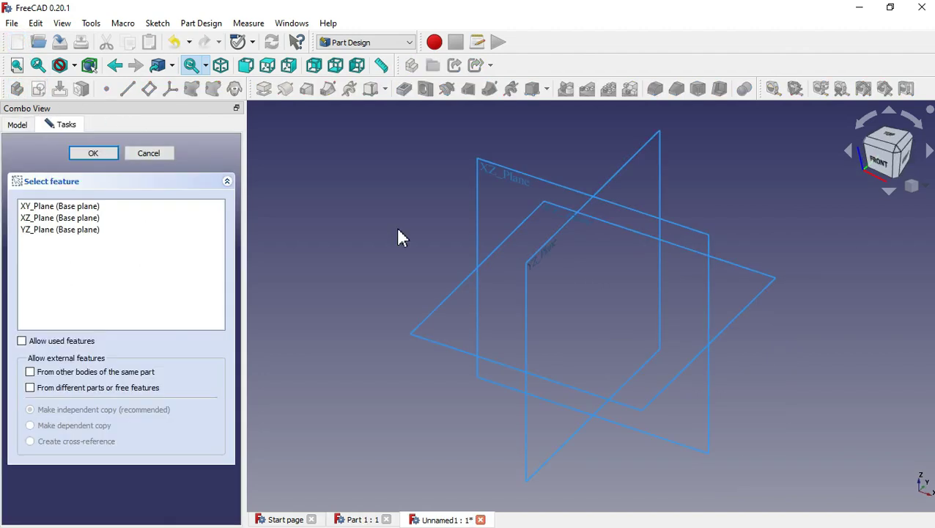
click(500, 244)
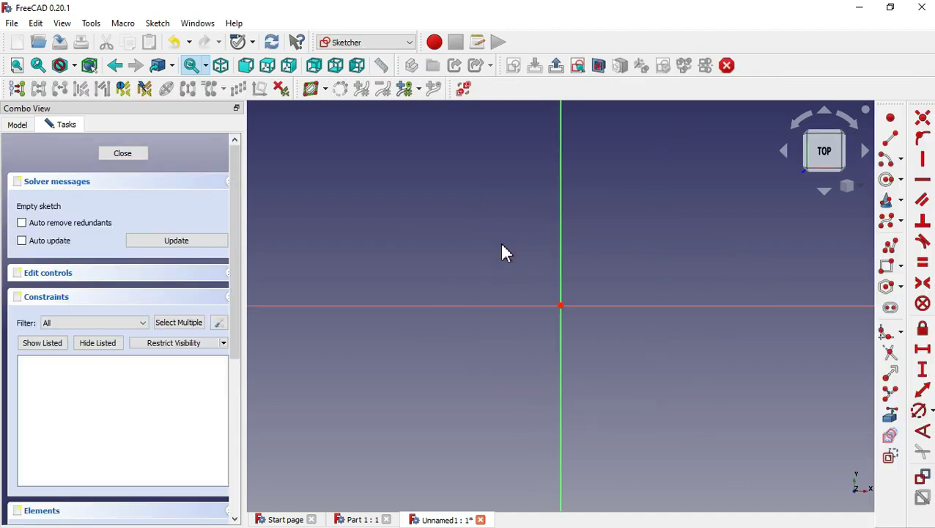
click(902, 267)
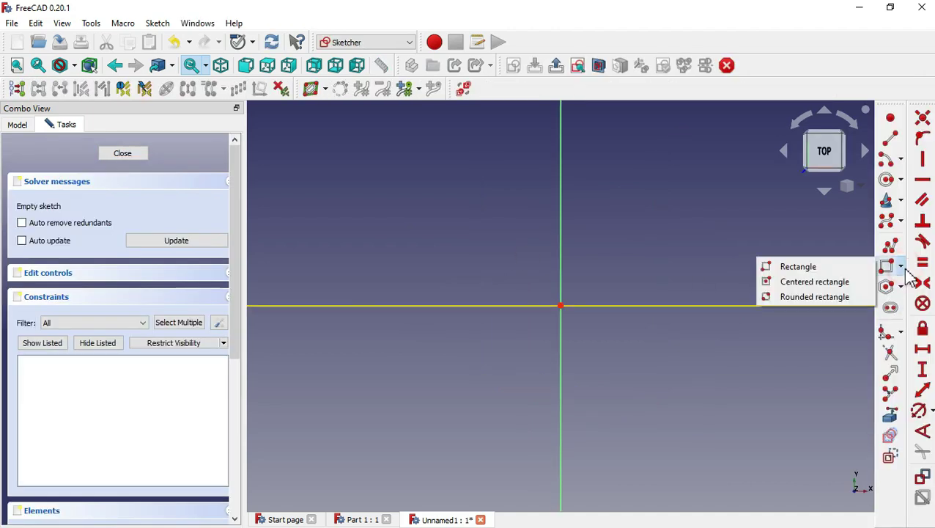
click(857, 292)
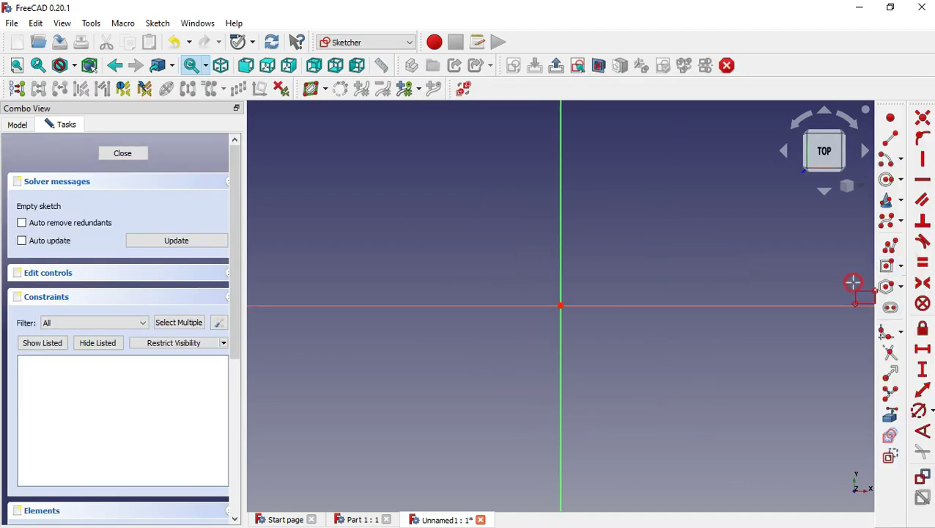
click(560, 306)
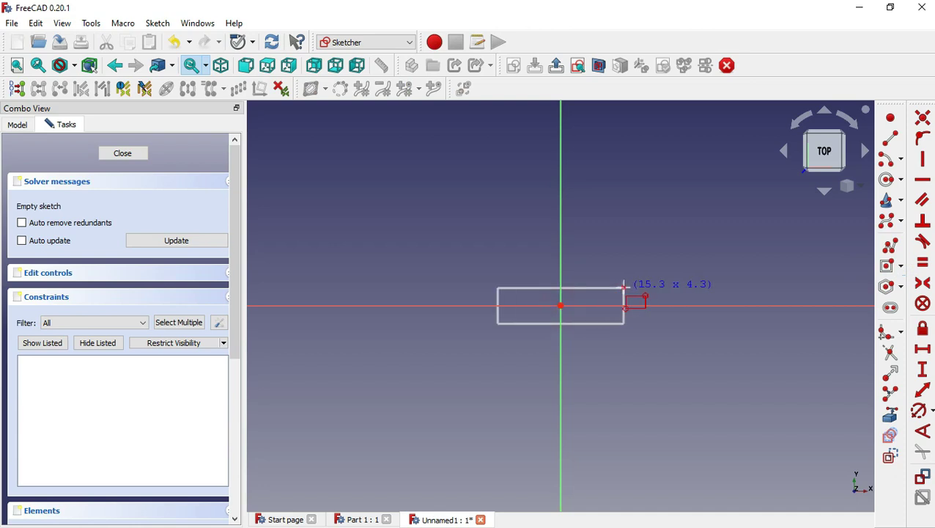
click(624, 287)
Step: Constrain the rectangle's height to 165 mm
click(921, 369)
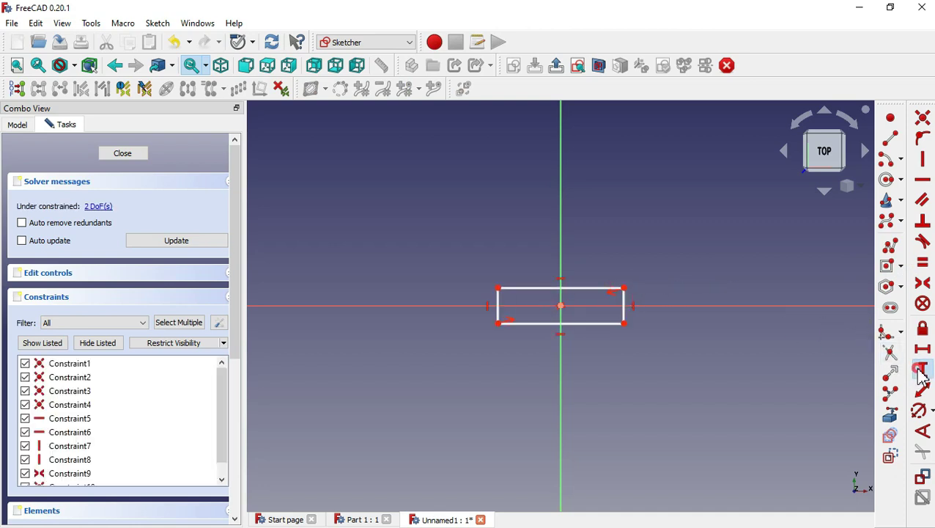
click(623, 298)
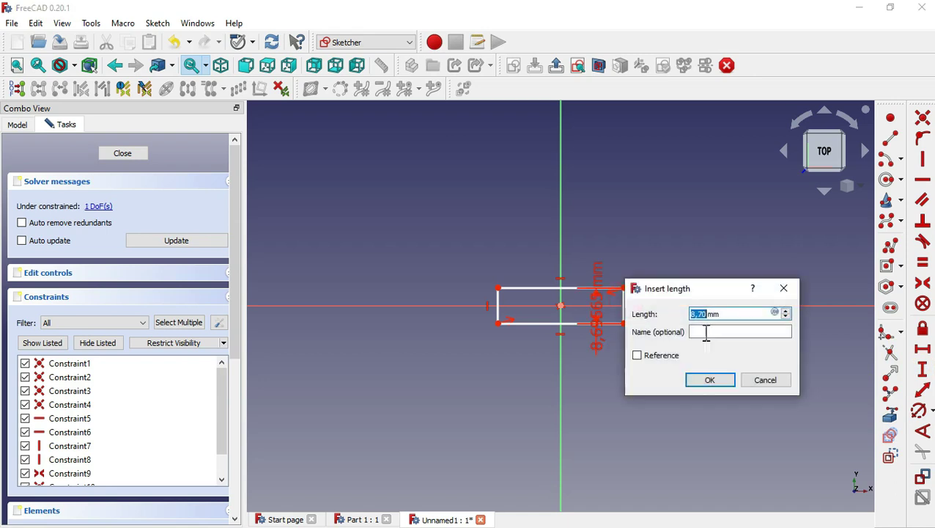
text(165)
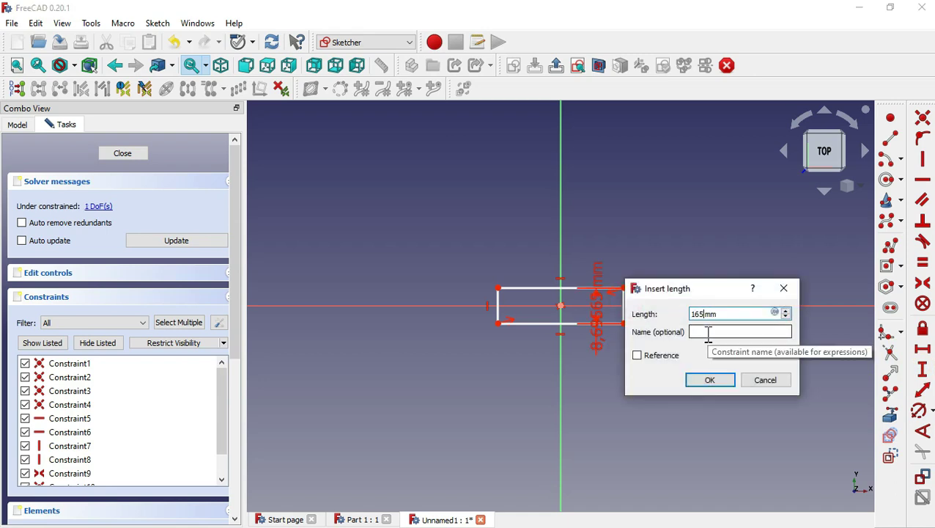
click(719, 384)
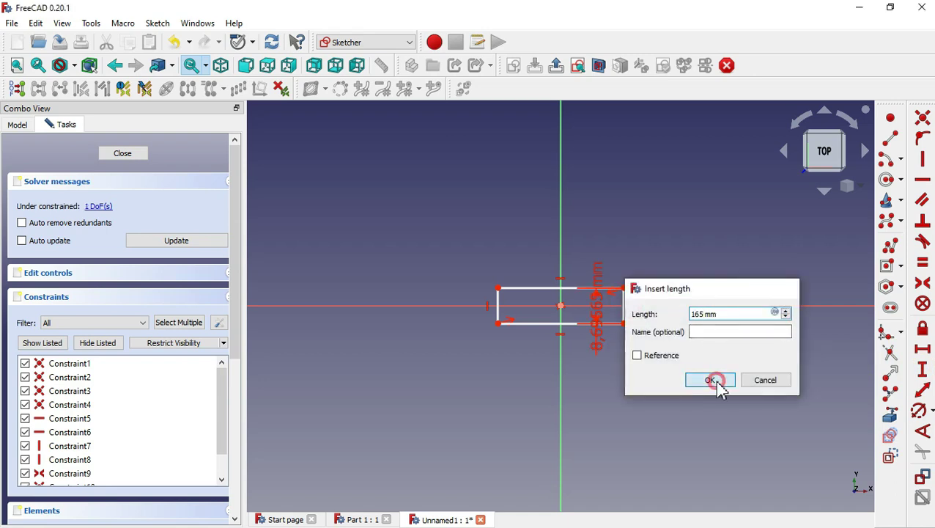
Step: Constrain the top edge to 1600 mm and close the sketch
click(923, 349)
scroll(439, 407, down, 5)
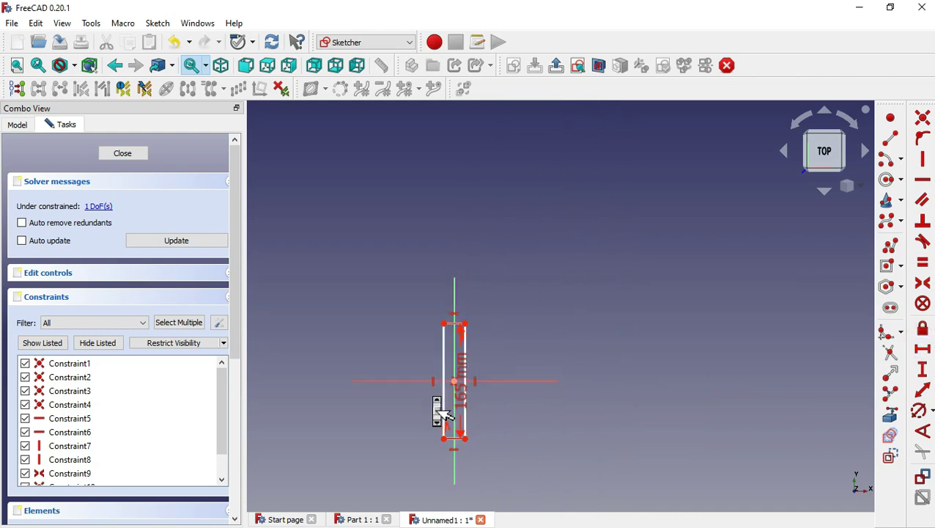
scroll(446, 340, up, 5)
scroll(448, 339, up, 3)
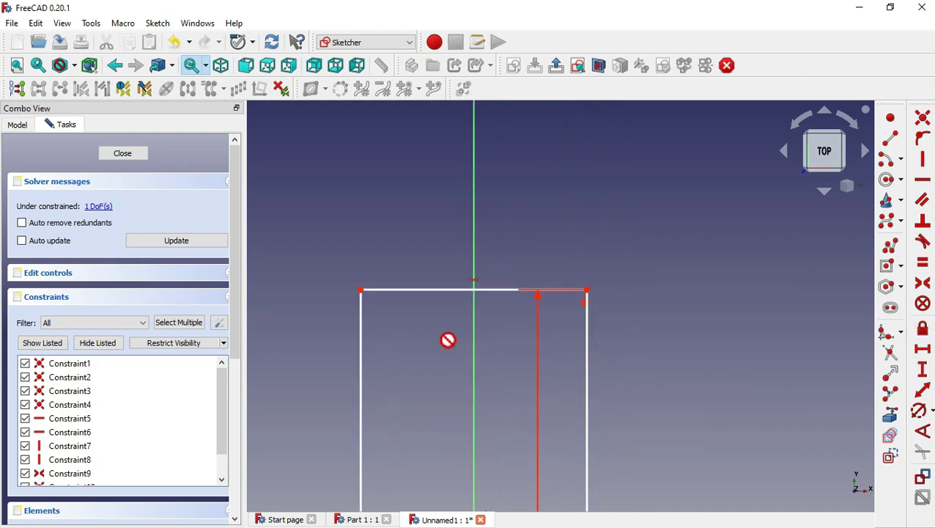
click(448, 290)
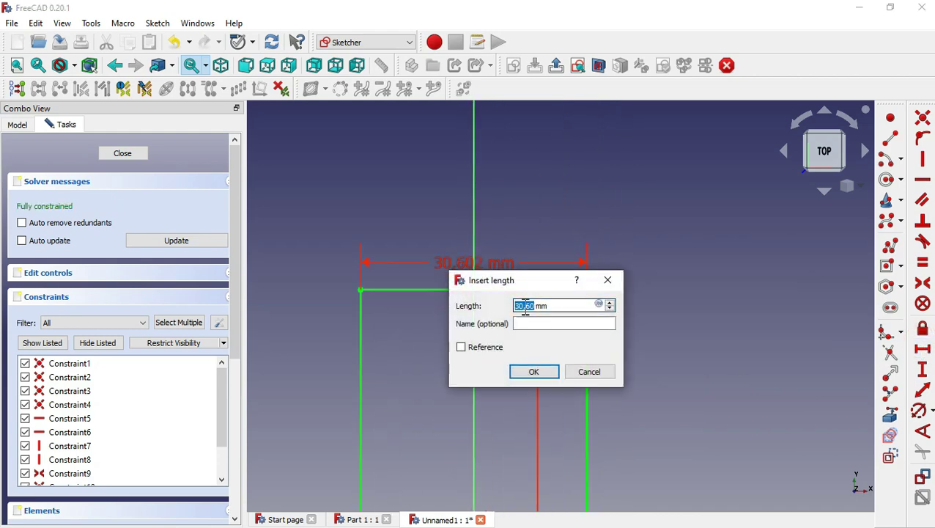
text(16)
click(552, 374)
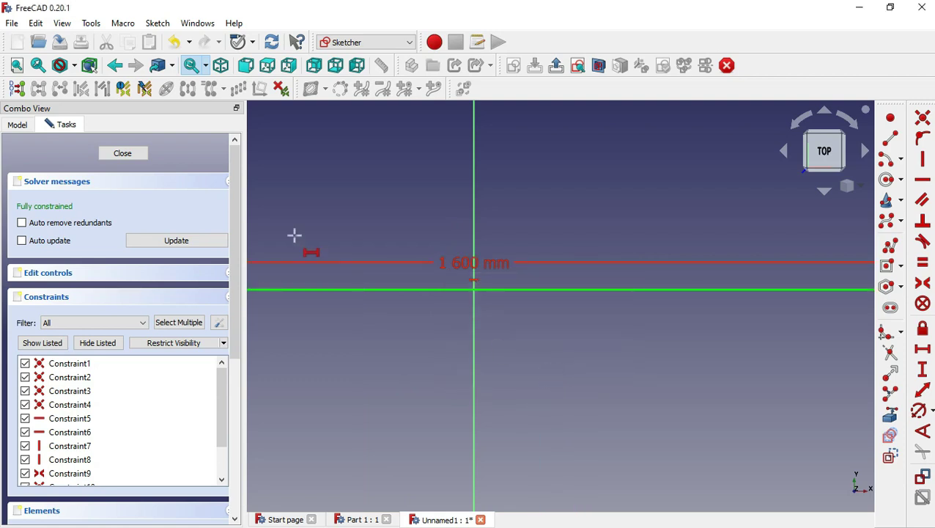
scroll(297, 246, down, 1)
scroll(295, 238, down, 2)
scroll(295, 236, down, 2)
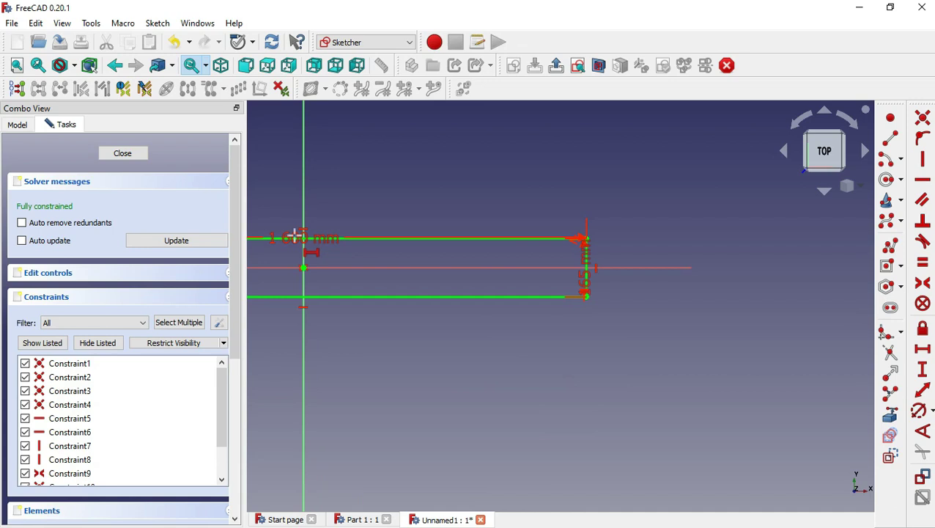
click(129, 155)
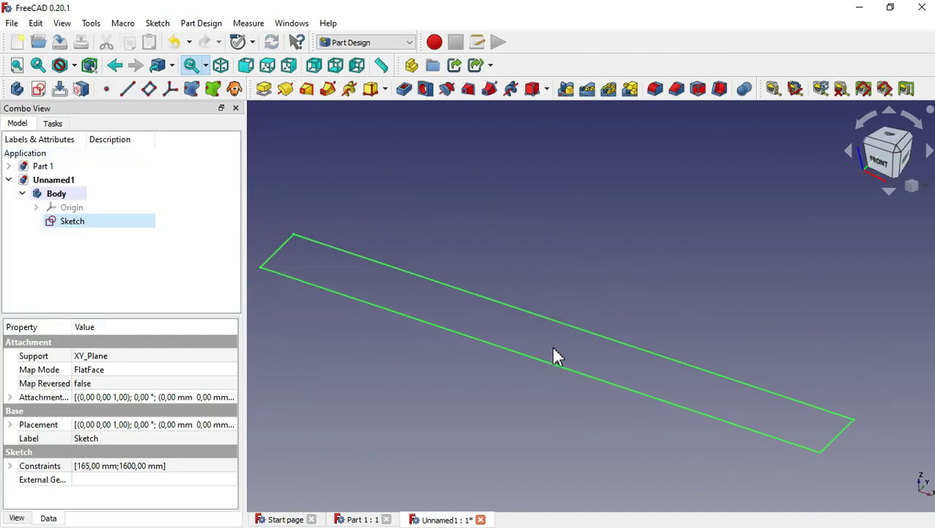
Step: Pad the rectangle sketch 15 mm into a plank
click(264, 89)
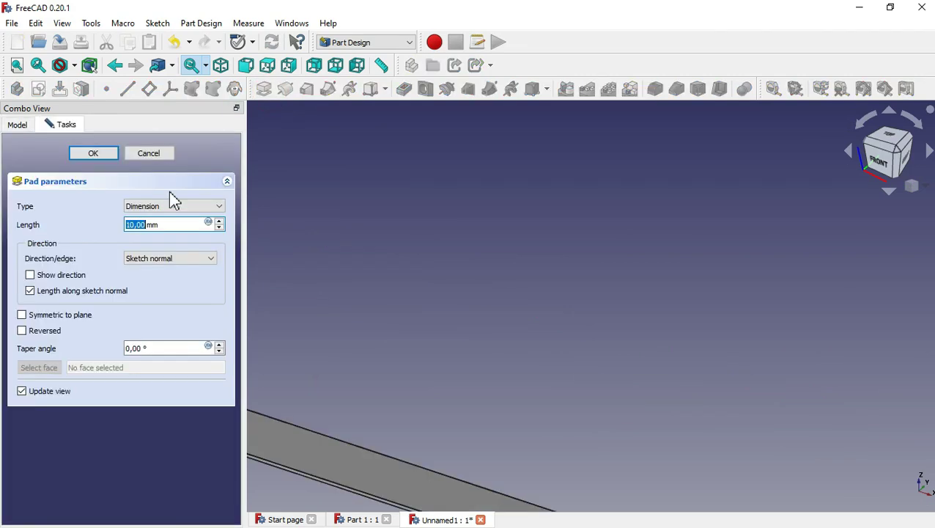
drag(169, 223, 115, 222)
text(15)
click(103, 156)
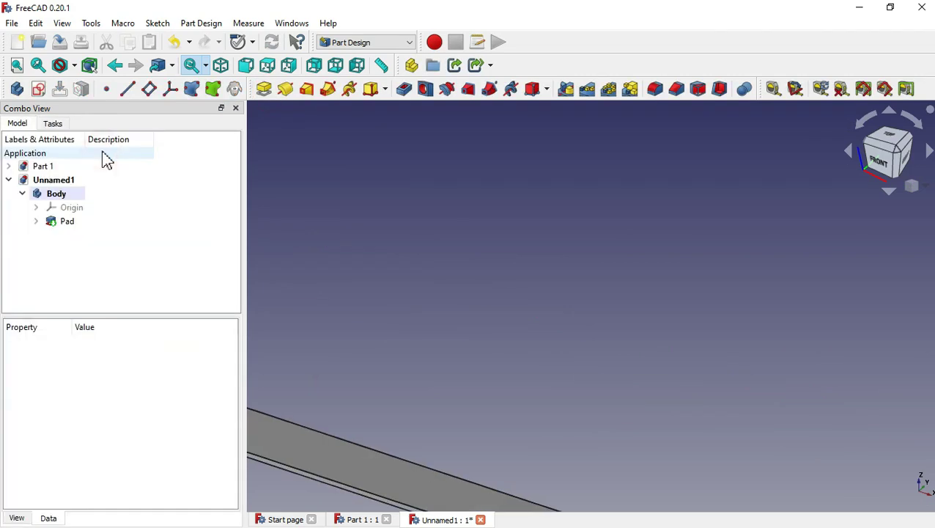
scroll(511, 307, down, 3)
scroll(511, 309, down, 1)
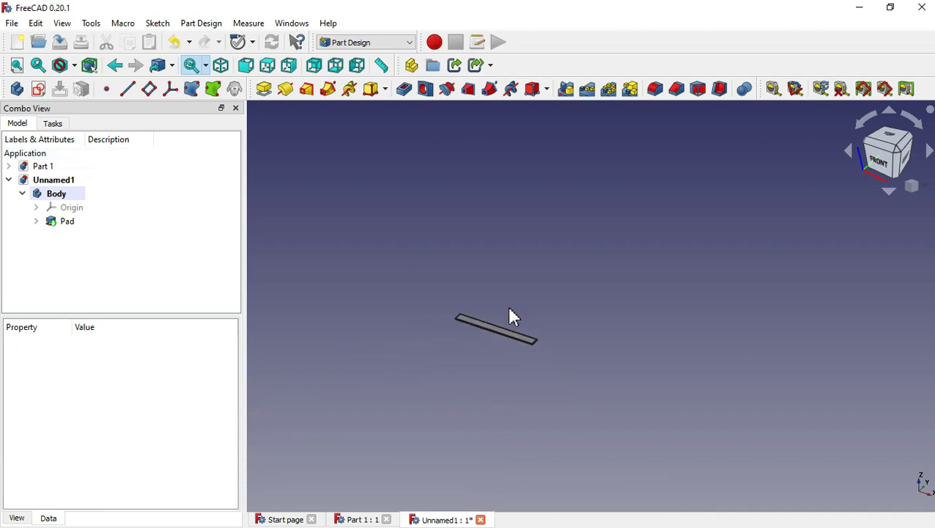
scroll(511, 311, up, 3)
scroll(511, 311, up, 1)
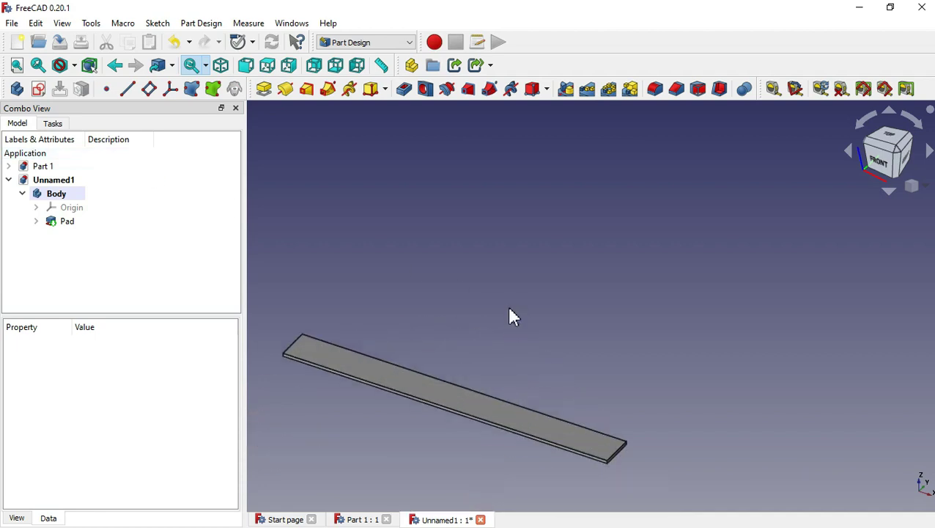
Step: Fillet the edges of one plank face with a 3 mm radius
click(473, 403)
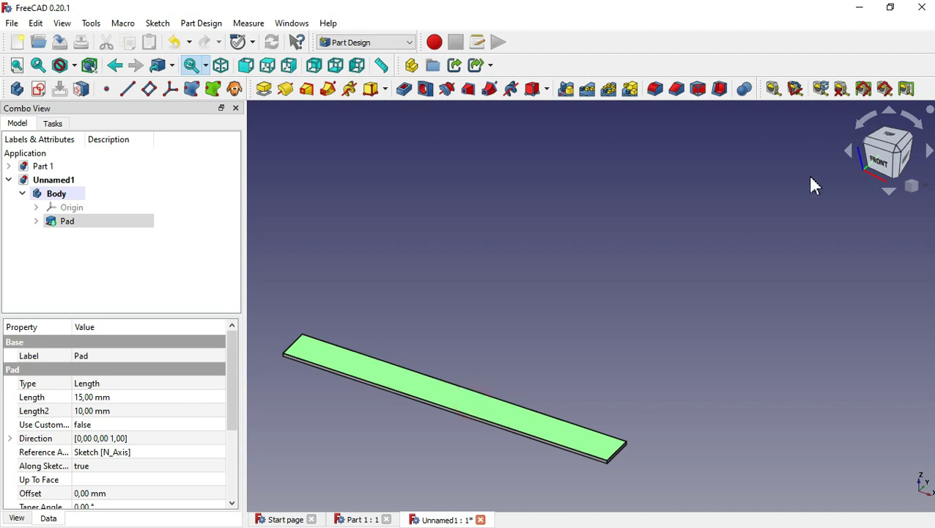
click(656, 91)
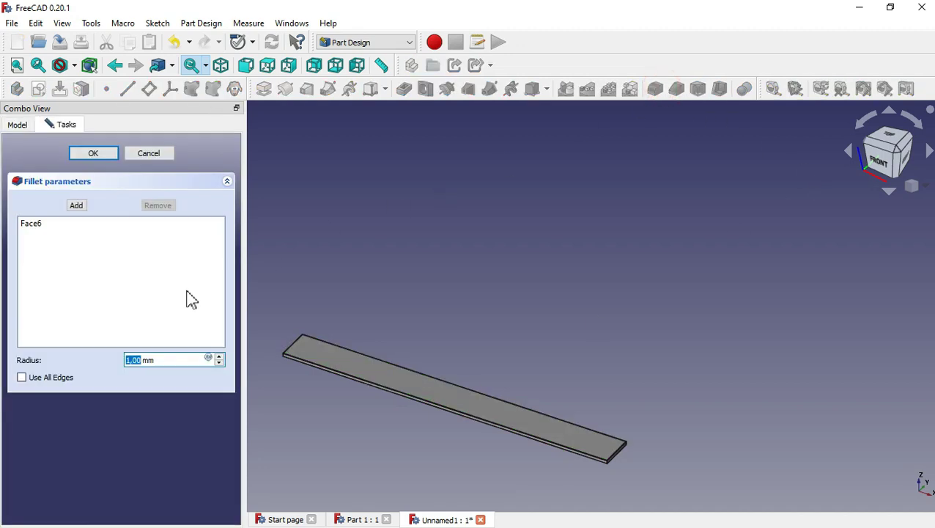
drag(167, 359, 121, 360)
text(3)
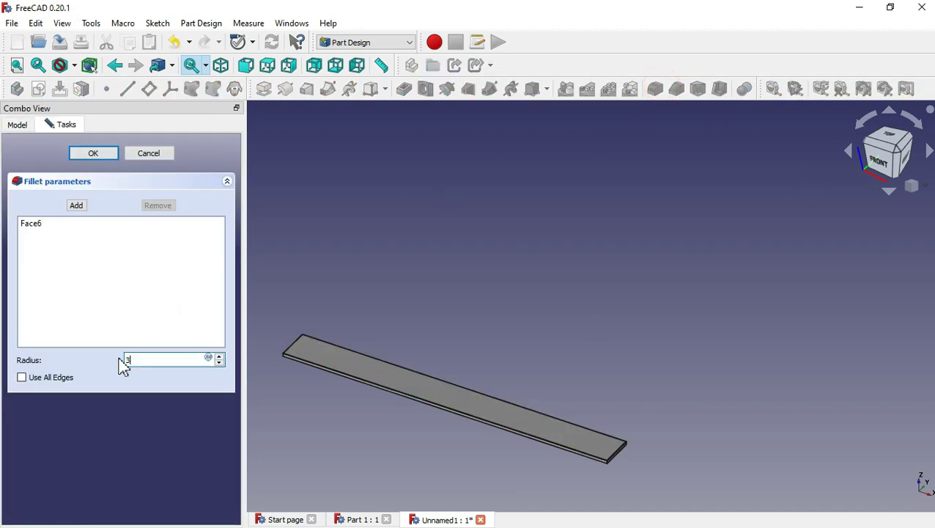
click(108, 155)
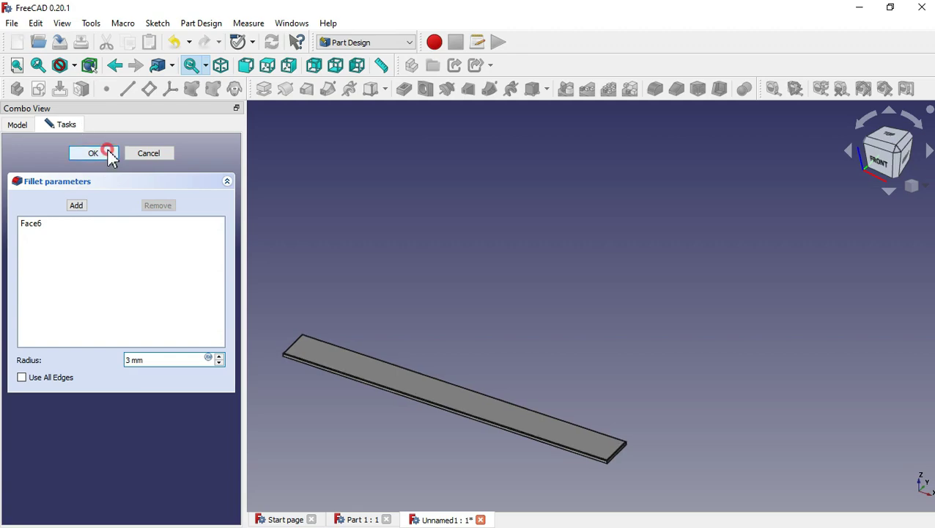
Step: Save the plank document as 'Part 2'
click(63, 42)
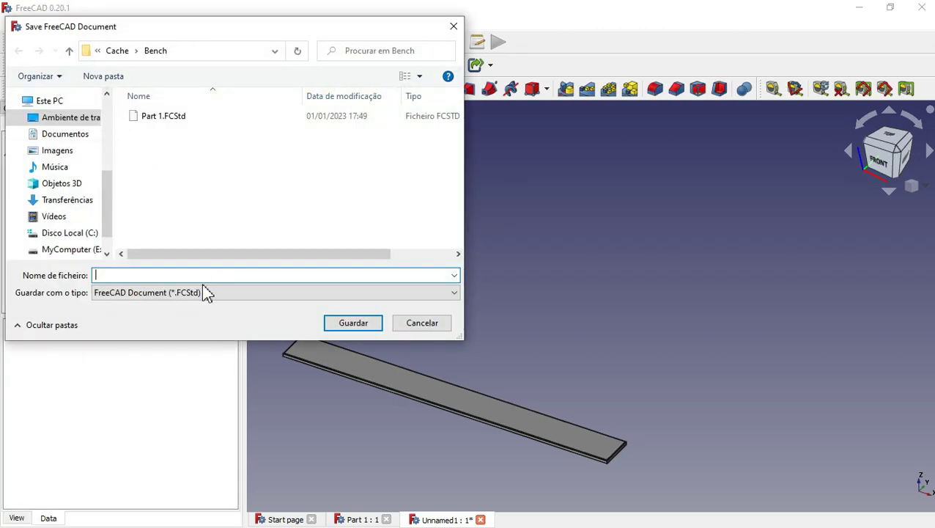
text(Pae)
key(BackSpace)
text(rt )
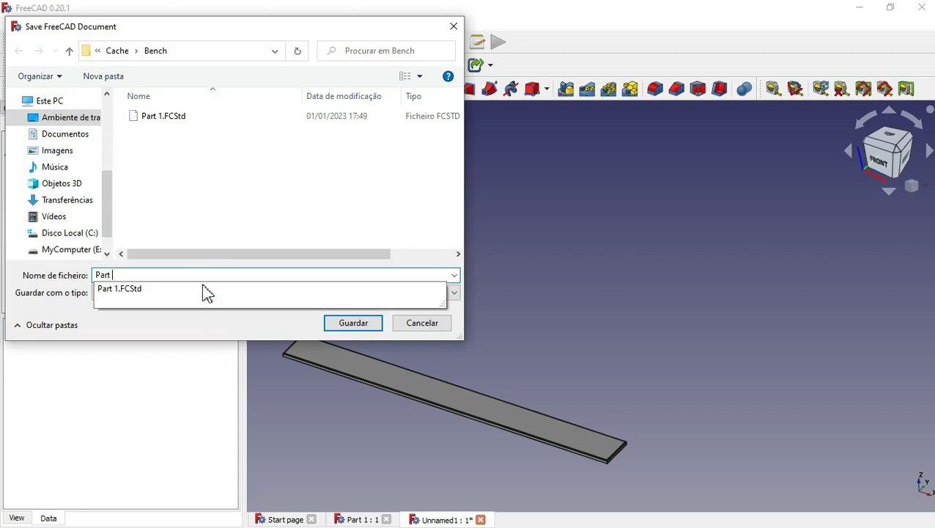
text(2)
click(361, 323)
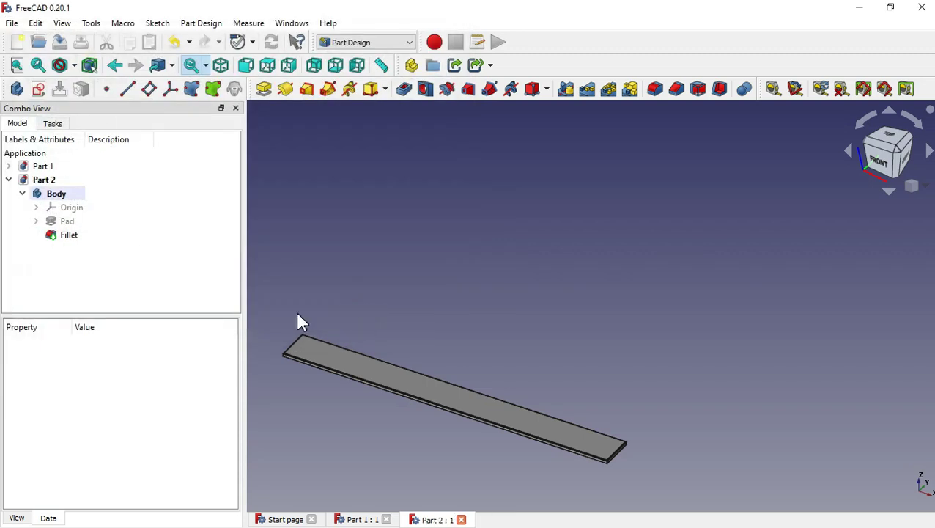
Step: Create a new document in the A2plus workbench and save it as 'Bench'
click(20, 42)
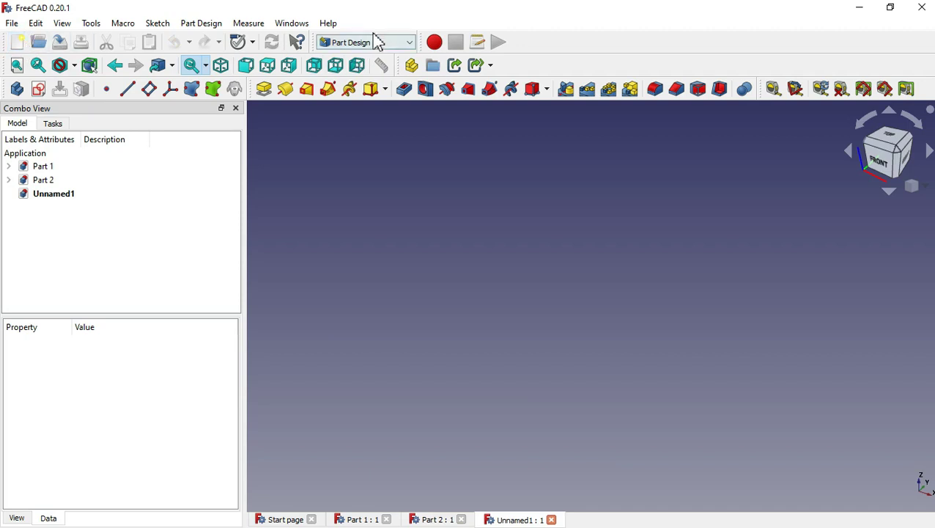
click(388, 49)
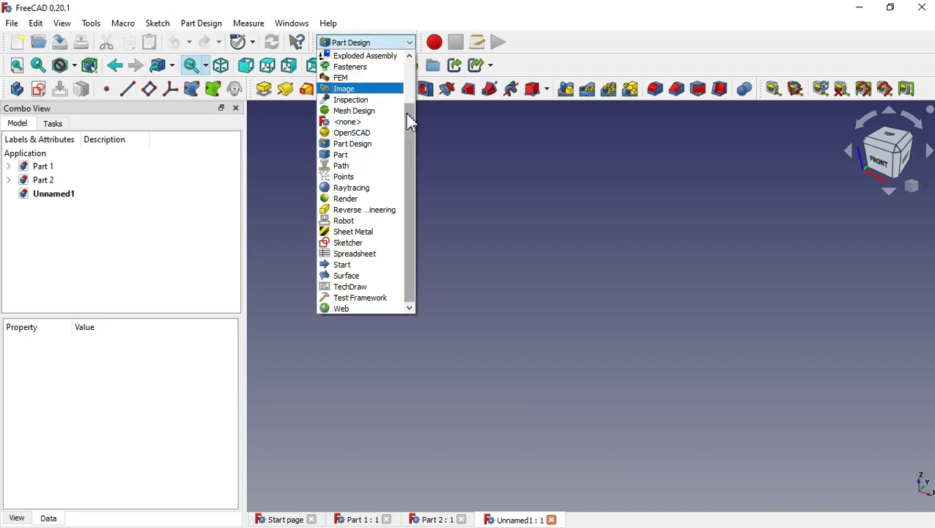
drag(409, 118, 409, 77)
click(383, 56)
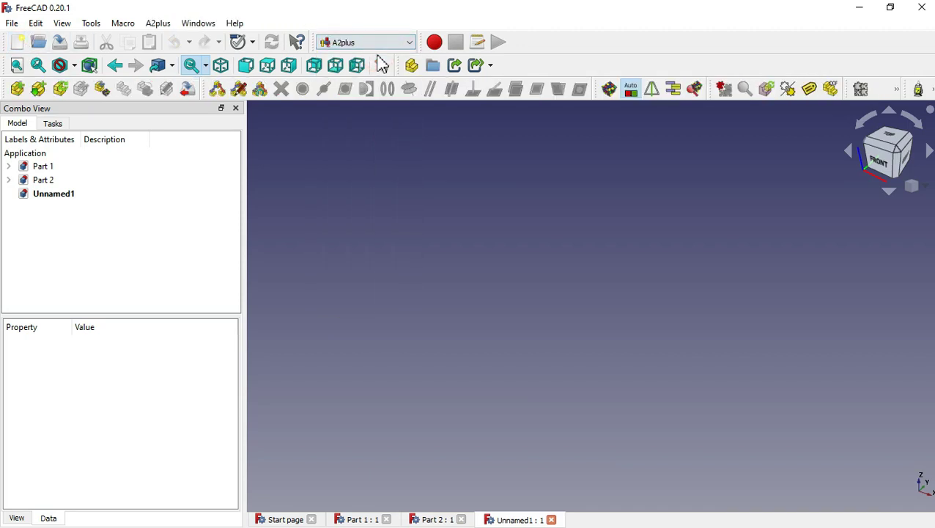
click(60, 42)
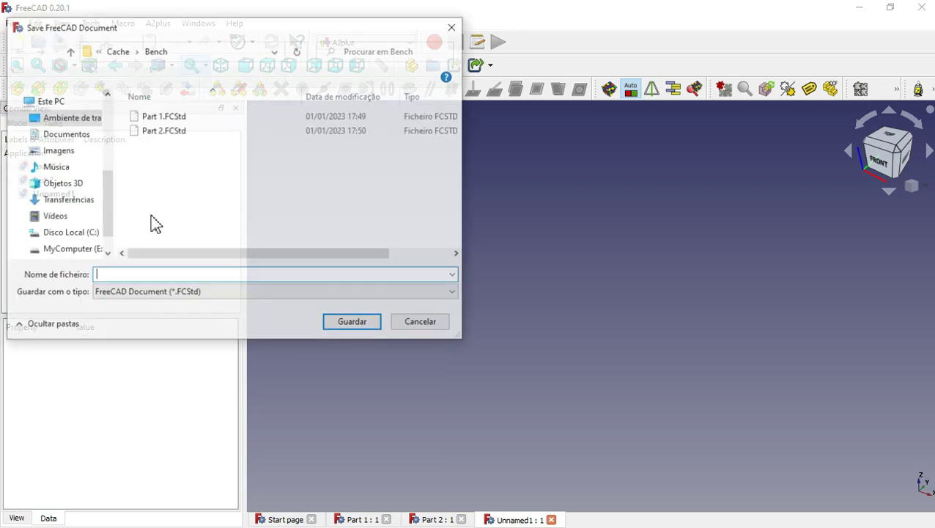
text(Bench)
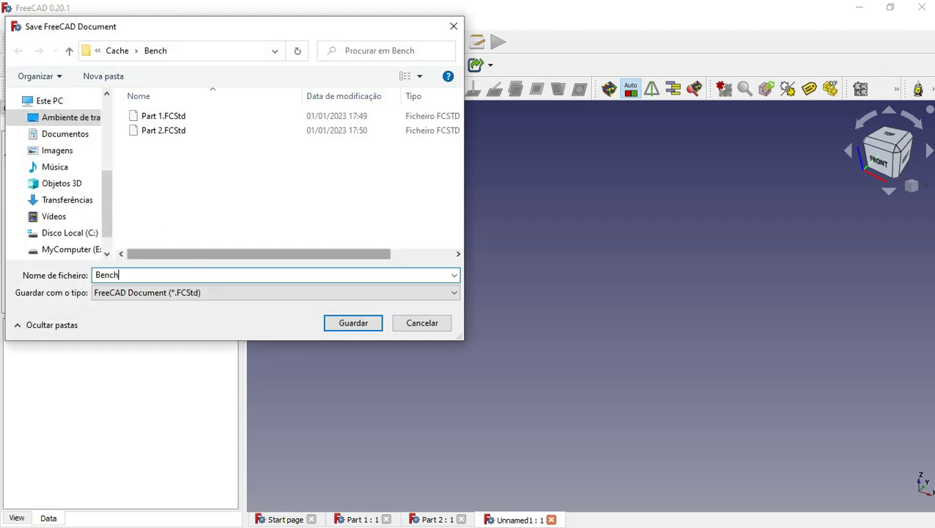
click(343, 324)
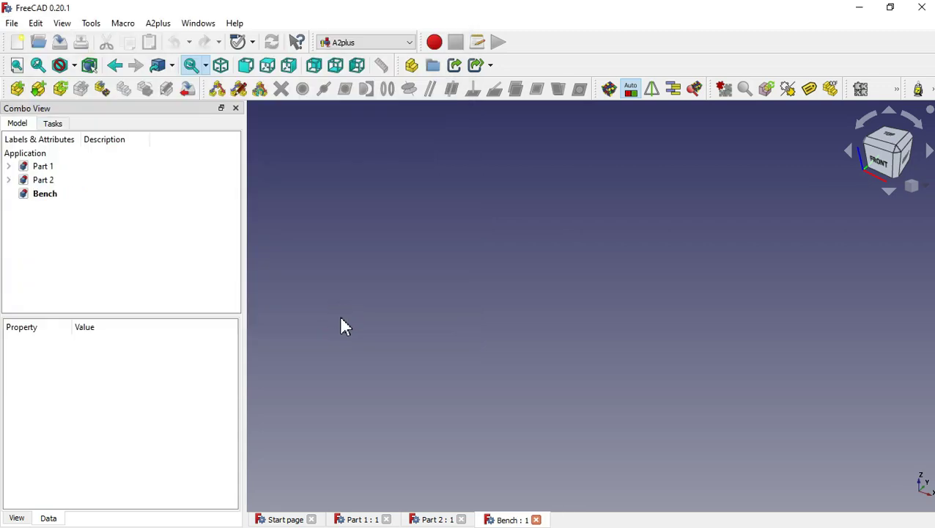
Step: Import Part 1 and Part 2, placing the plank in front of the frame
click(23, 92)
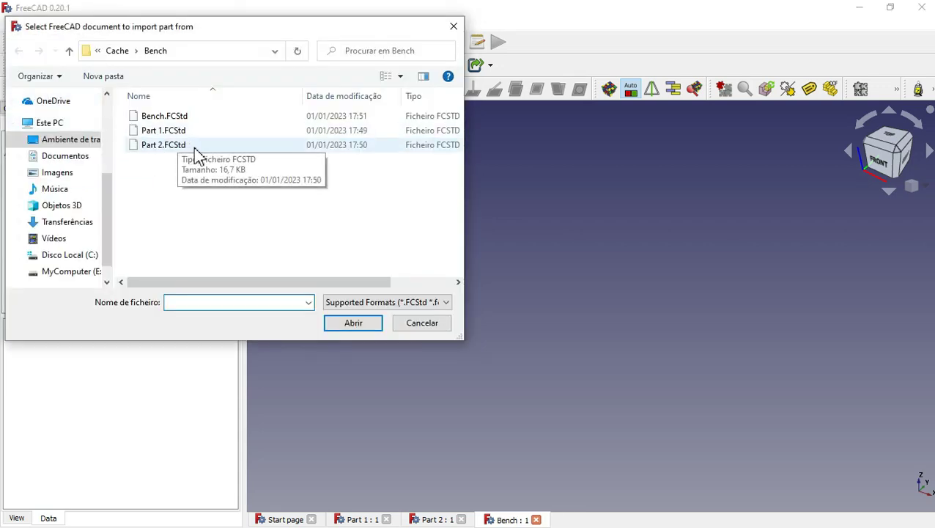
double_click(218, 141)
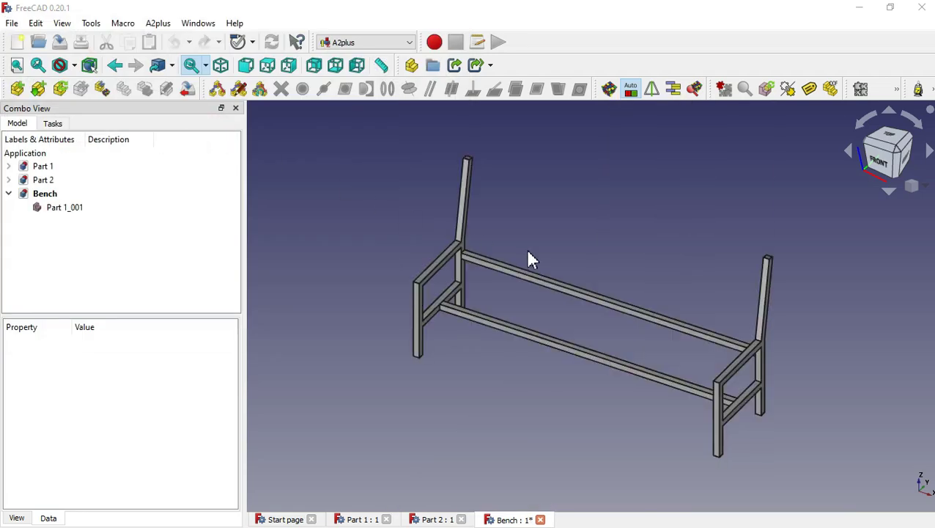
click(17, 93)
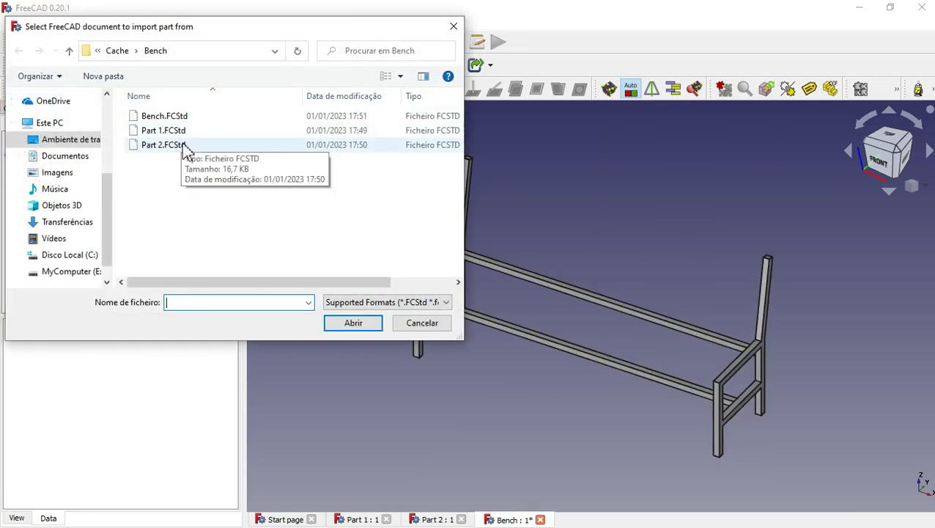
double_click(184, 146)
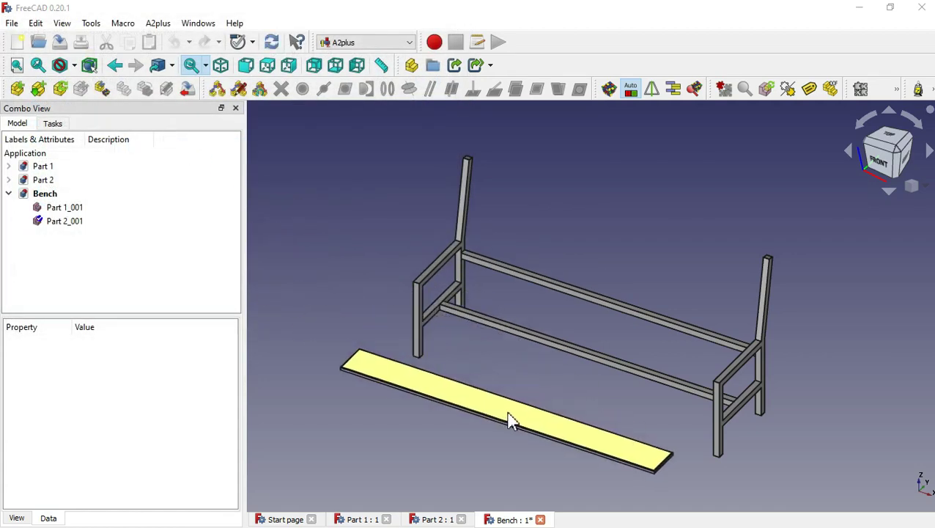
click(510, 414)
click(550, 392)
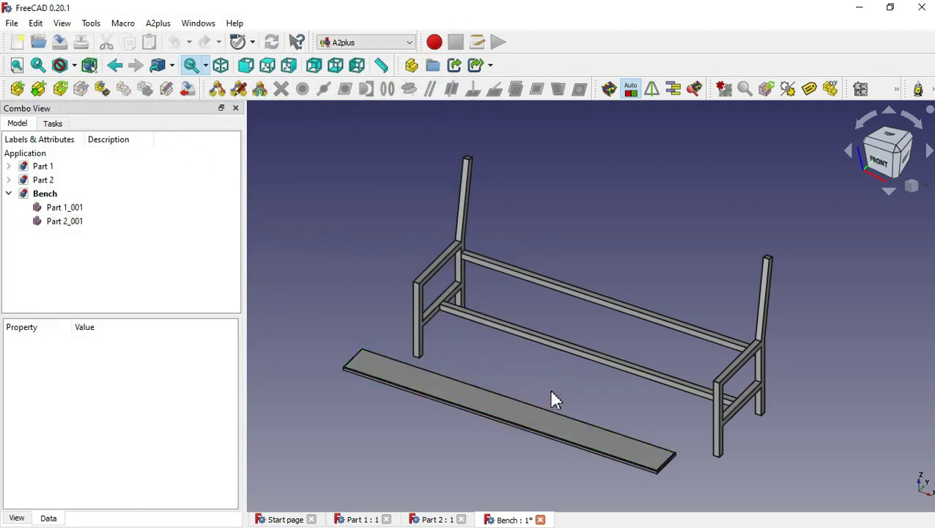
Step: Select the plank's top face together with the top of the left armrest
scroll(552, 392, up, 2)
scroll(557, 400, up, 2)
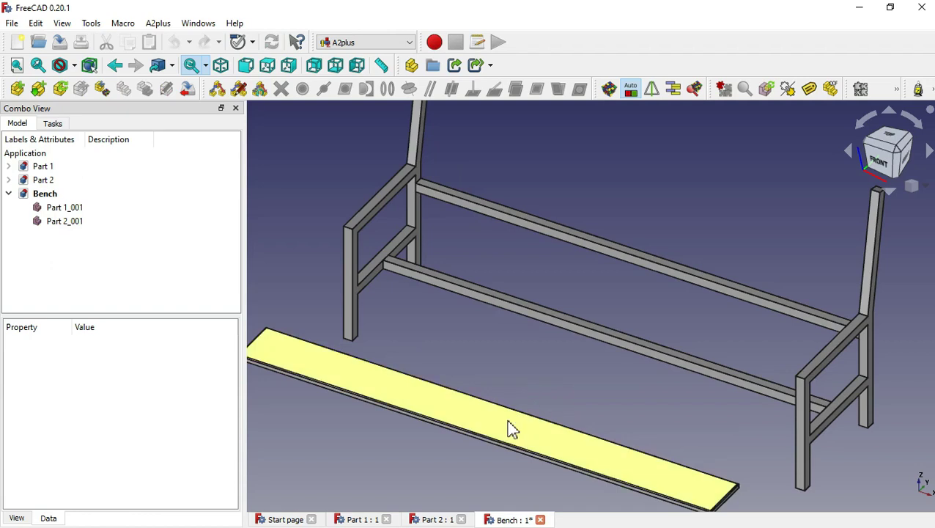
click(509, 425)
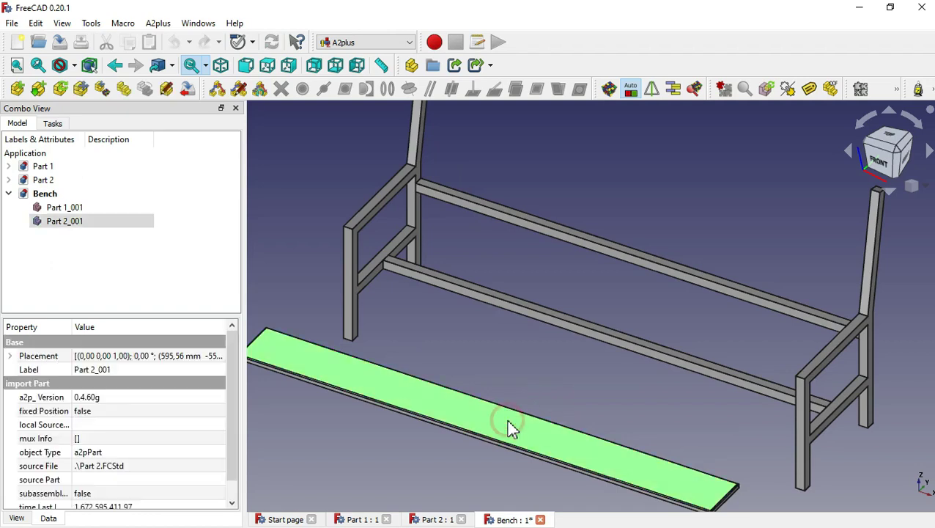
ctrl+click(387, 197)
Step: Finish the plank-to-armrest plane coincident constraint with a 15 mm offset
click(535, 89)
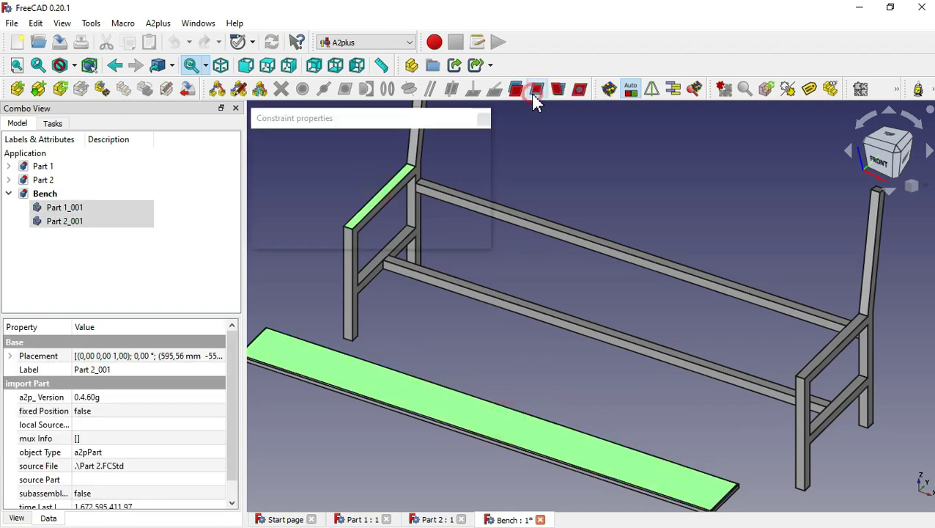
double_click(344, 187)
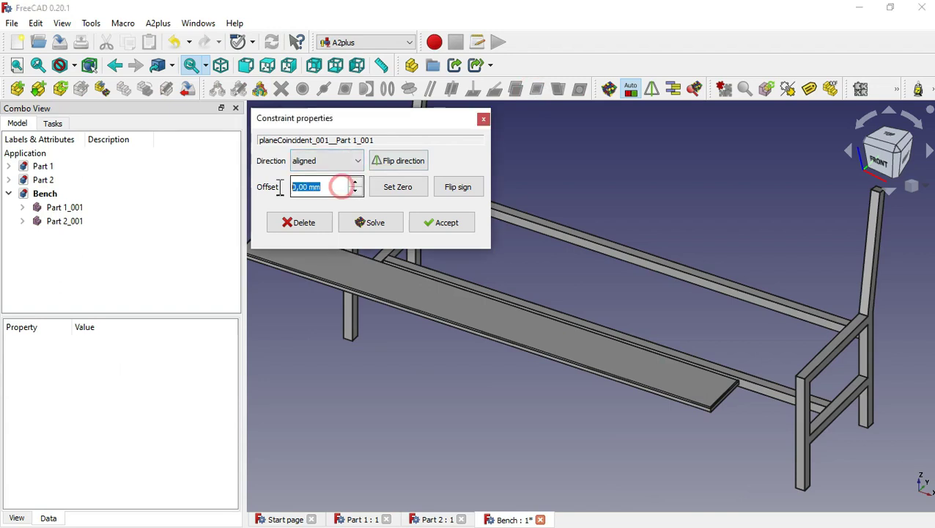
text(15)
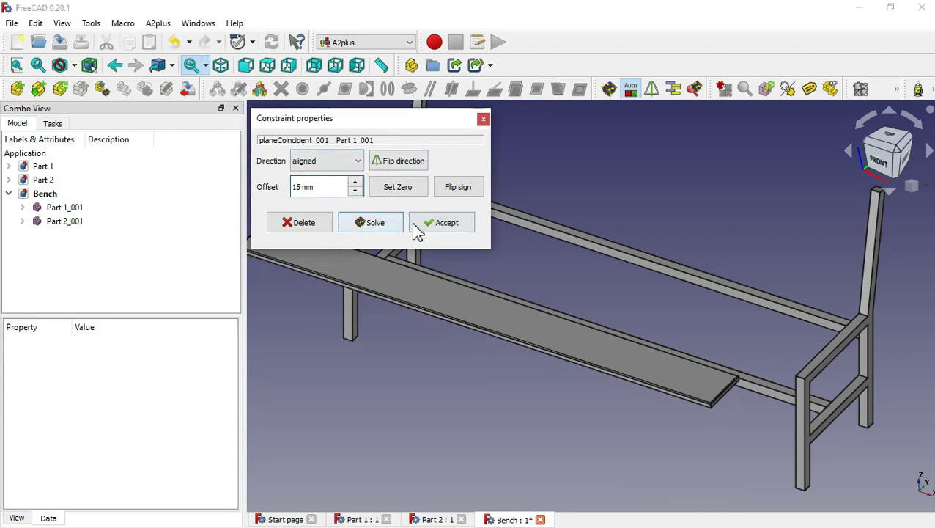
click(429, 227)
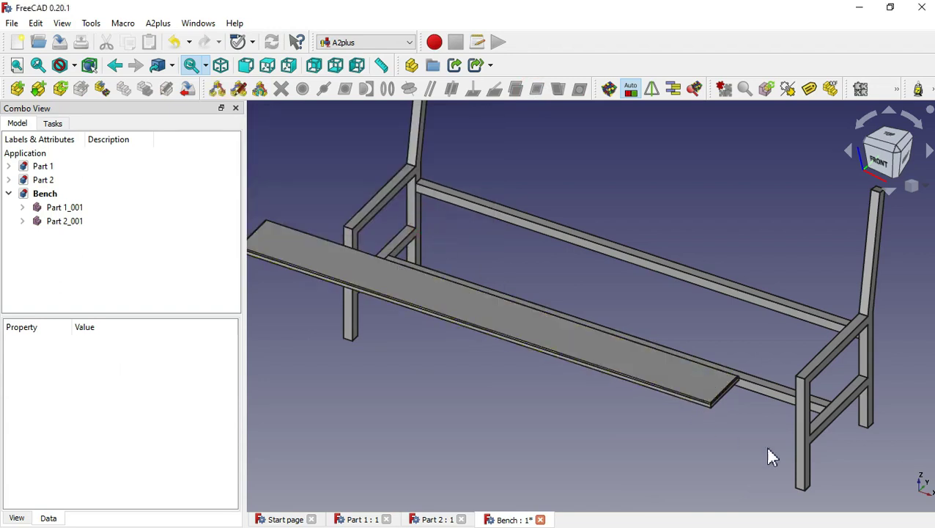
Step: Constrain the plank's side face to the frame leg face with a -15 mm offset
click(801, 438)
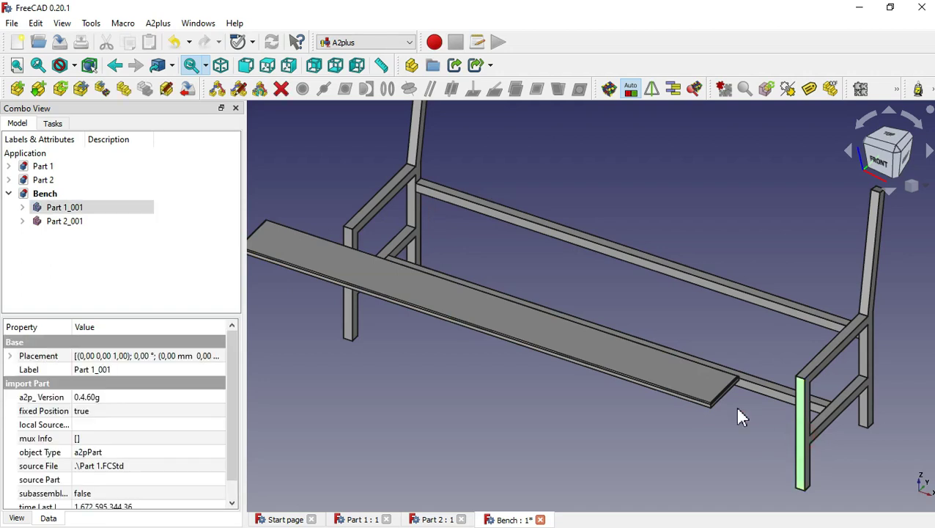
scroll(738, 409, up, 3)
ctrl+click(675, 400)
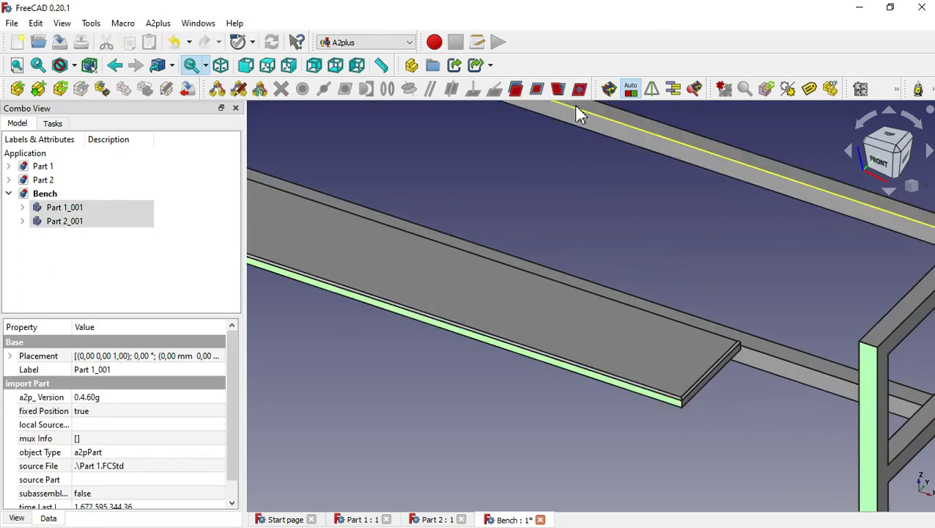
click(534, 89)
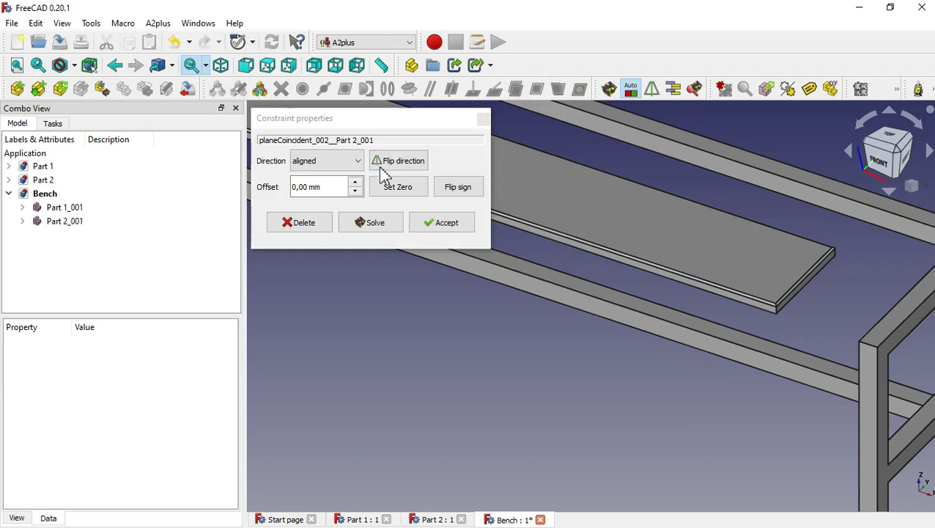
click(348, 190)
click(356, 190)
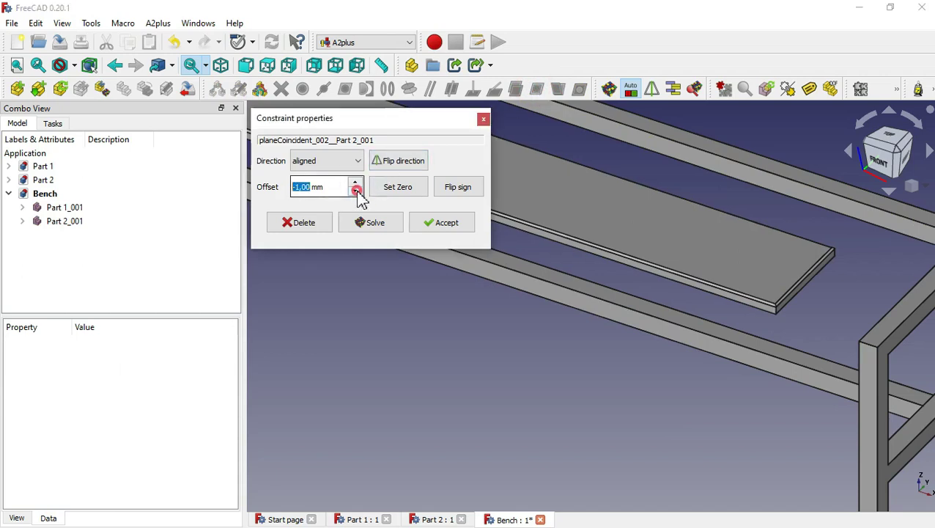
drag(324, 189, 292, 191)
text(-15)
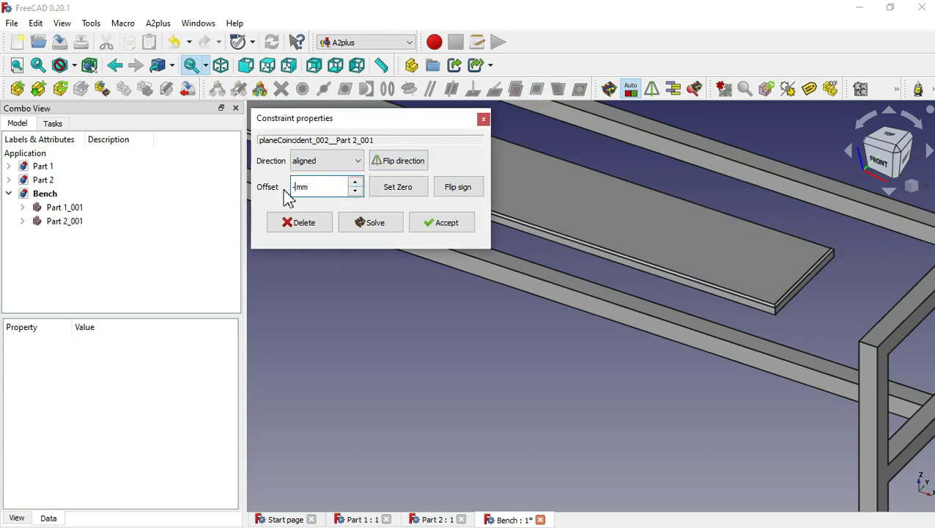
click(415, 228)
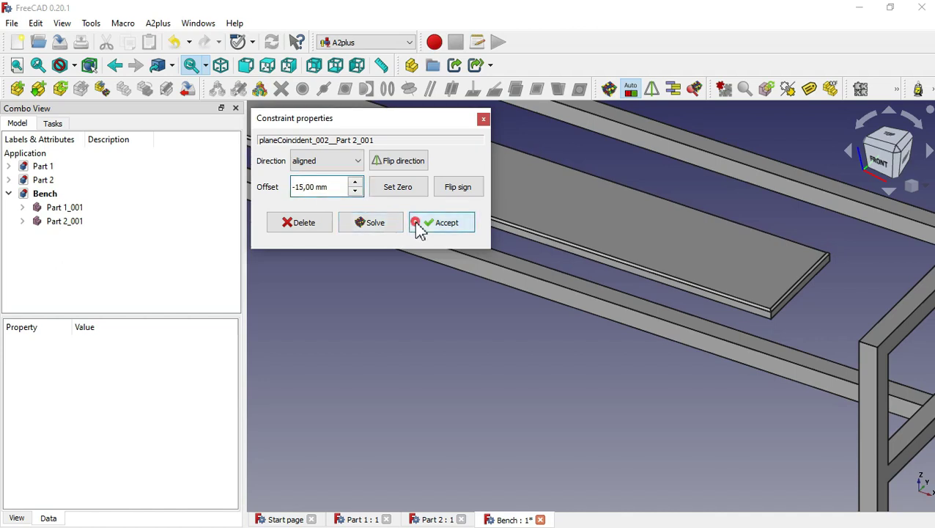
Step: Constrain the plank end to the right end frame at -20 mm, checking it from the top view
scroll(455, 322, down, 2)
scroll(455, 323, down, 2)
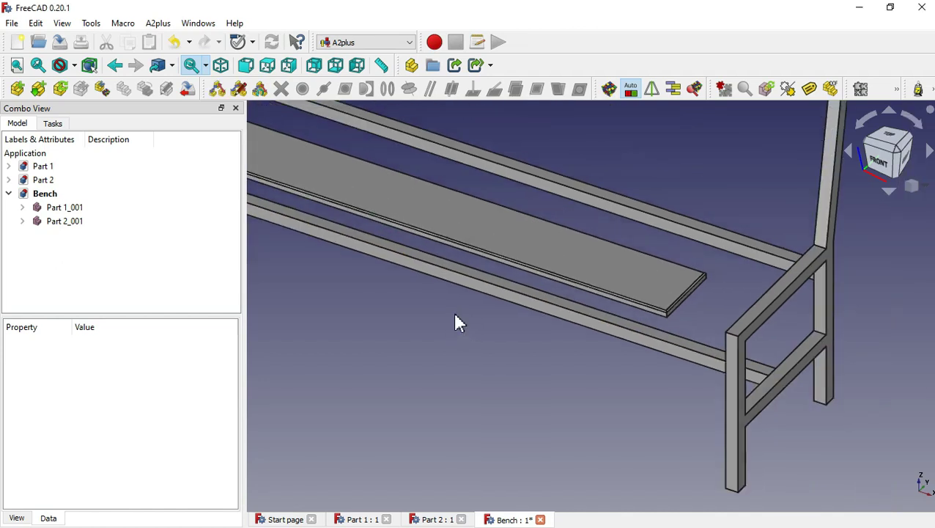
scroll(814, 318, up, 1)
scroll(818, 329, down, 1)
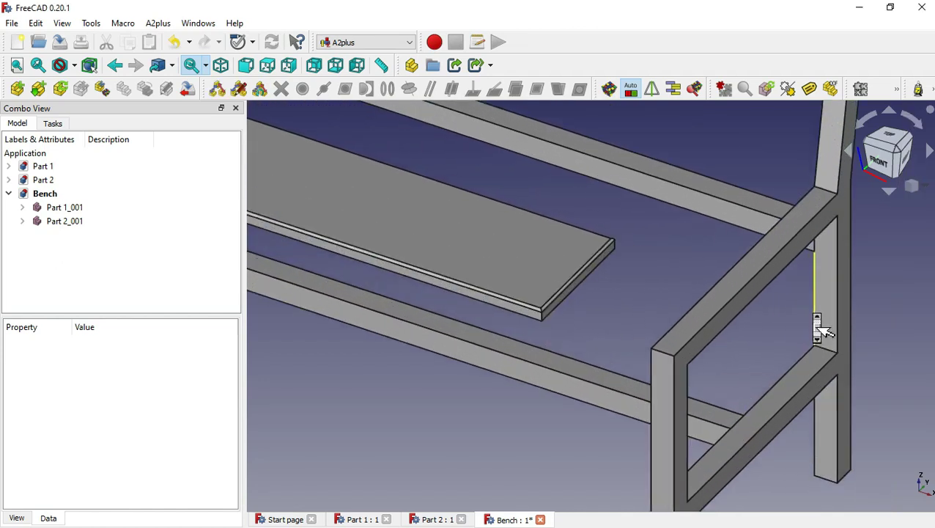
click(752, 288)
ctrl+click(601, 264)
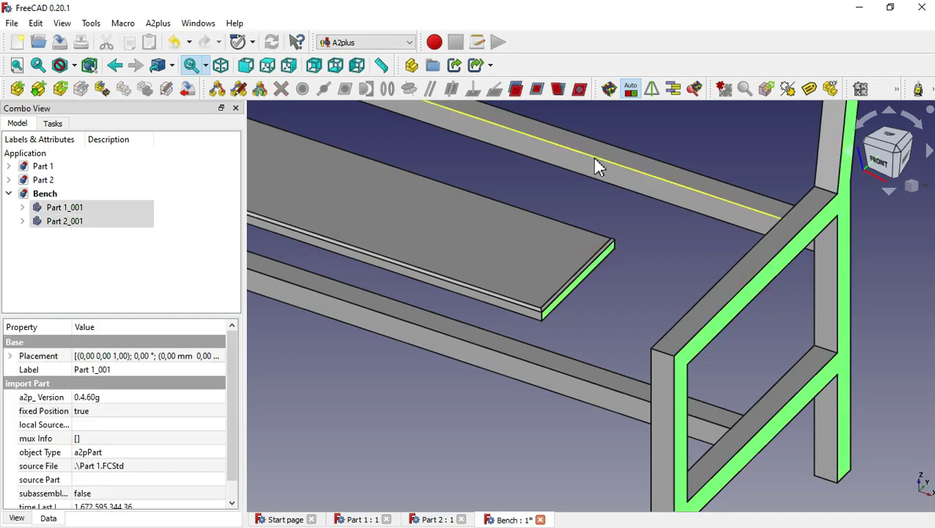
click(537, 89)
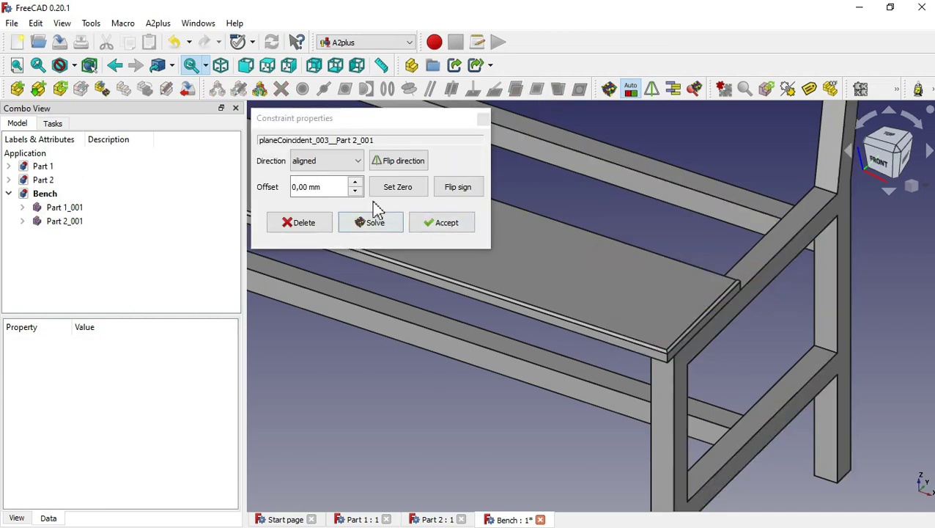
click(356, 183)
click(356, 182)
click(356, 183)
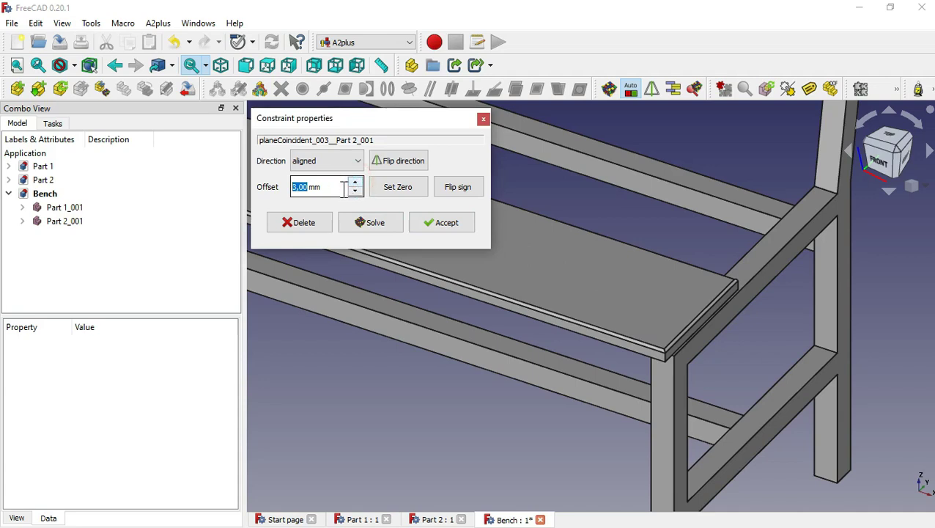
text(-20)
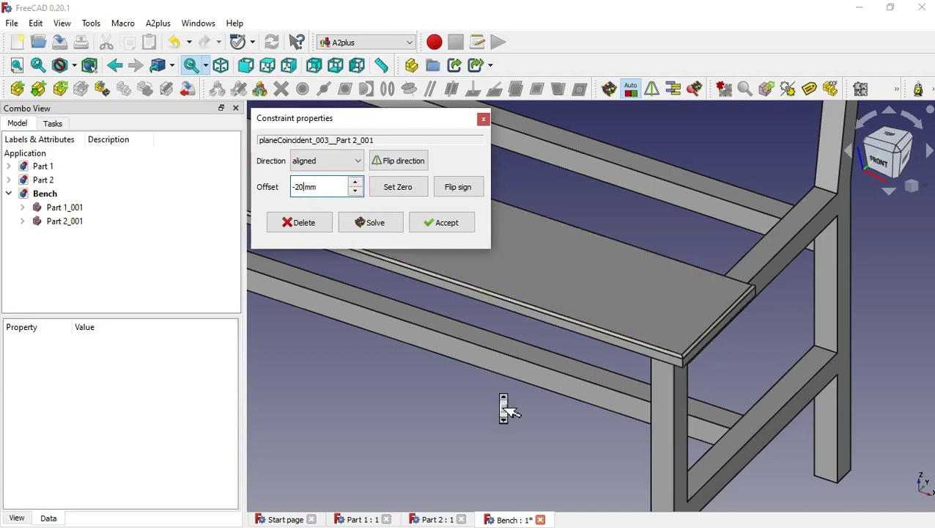
click(267, 66)
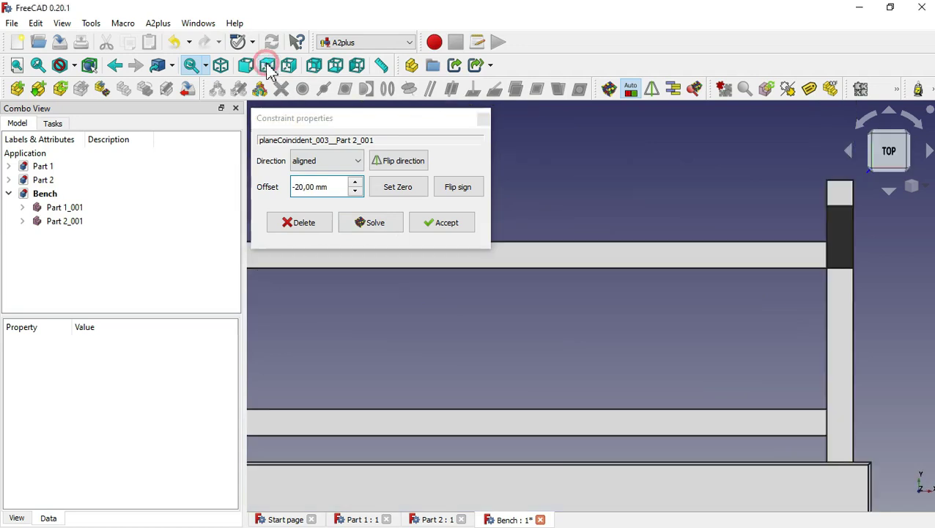
scroll(710, 374, down, 5)
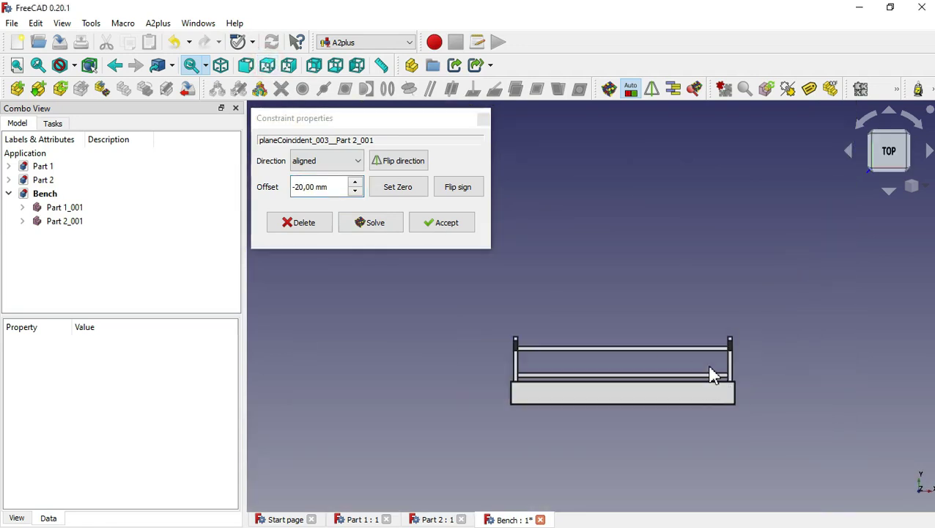
scroll(622, 427, up, 4)
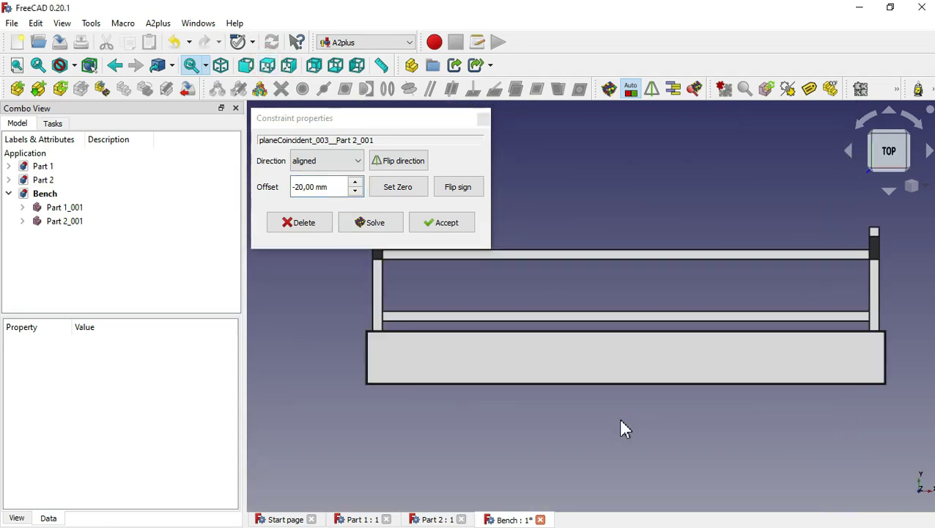
click(221, 65)
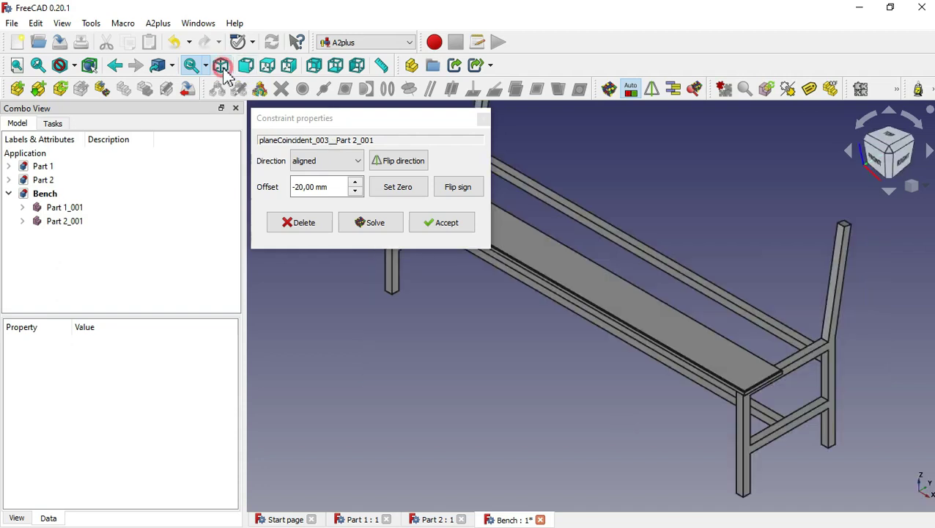
click(446, 233)
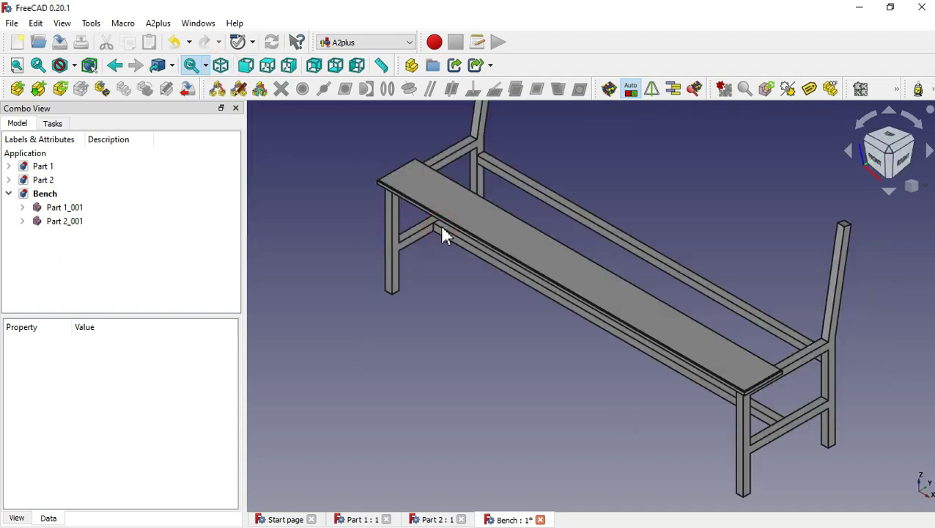
Step: Duplicate the seat plank and place the copy behind the first one
click(489, 234)
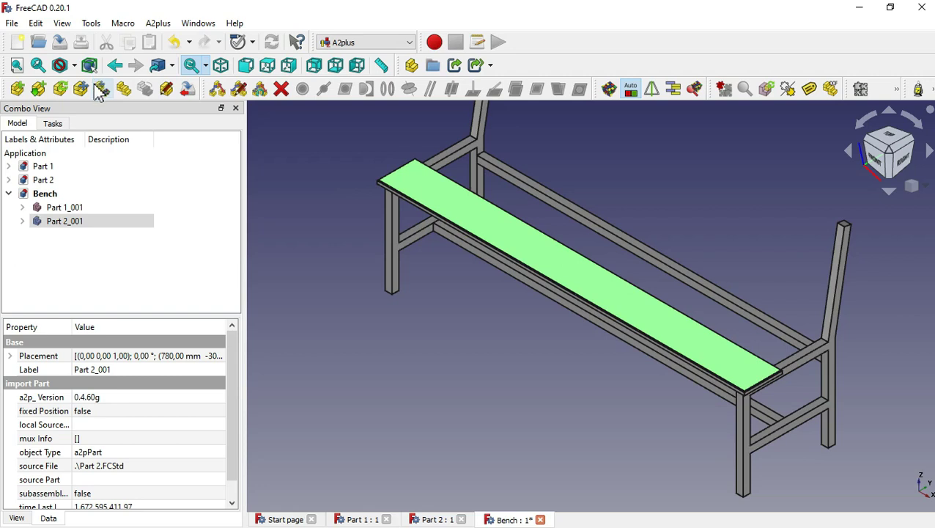
click(123, 90)
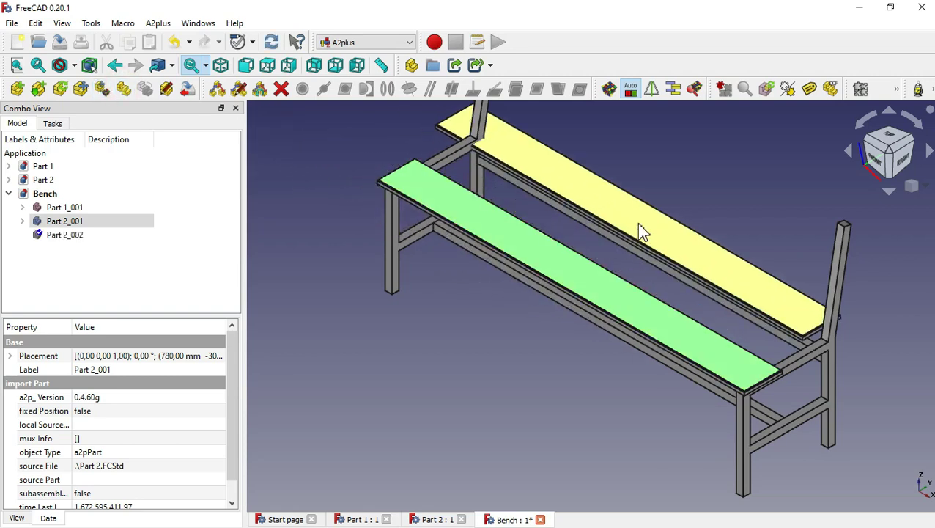
click(643, 233)
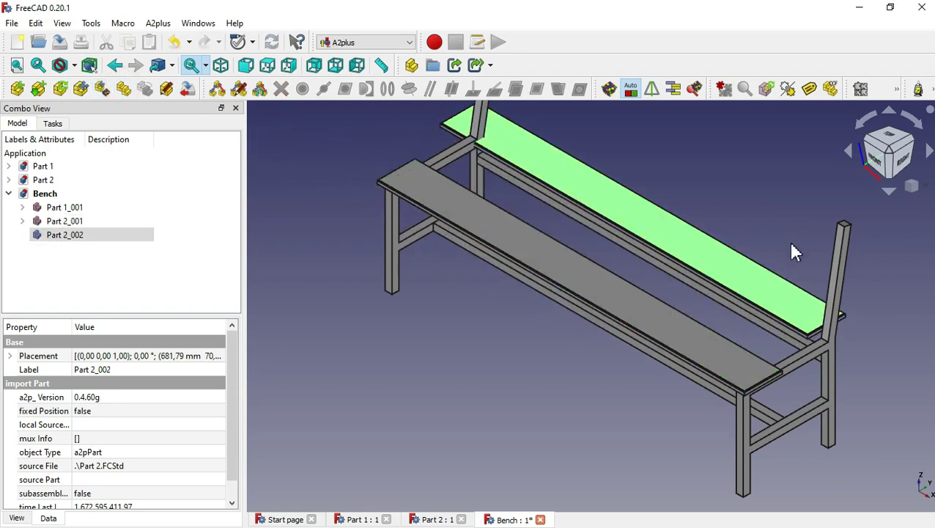
scroll(793, 253, up, 2)
scroll(793, 253, up, 2)
scroll(645, 326, up, 1)
Step: Make the copy's top face coplanar with the first plank and align their end faces flush
click(604, 362)
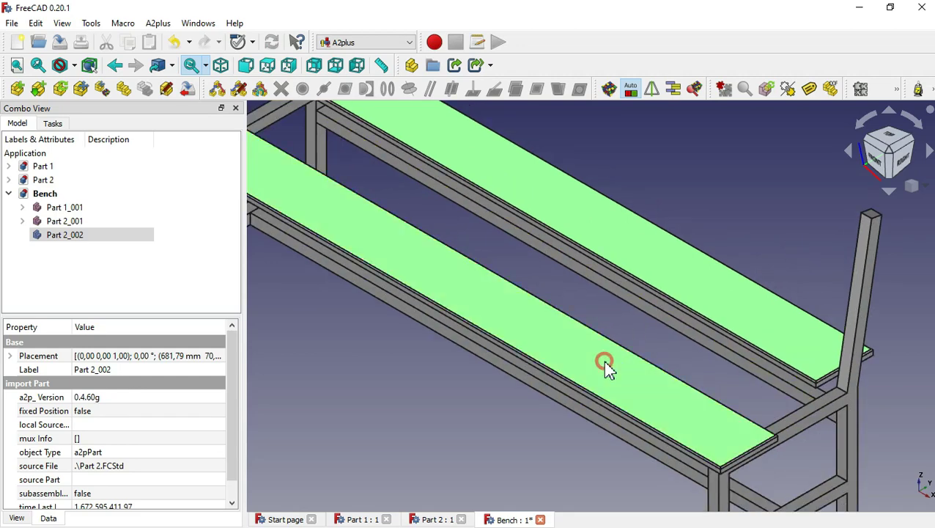
click(538, 93)
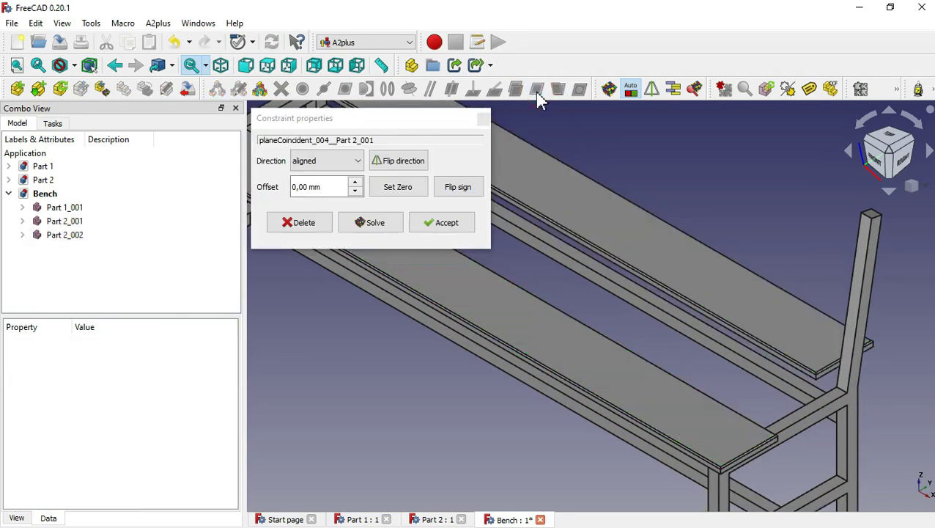
click(452, 224)
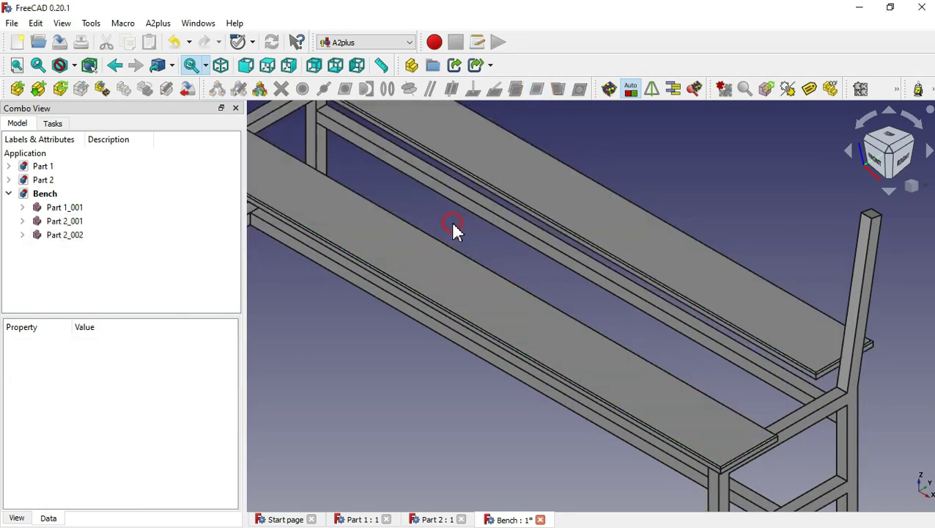
click(827, 368)
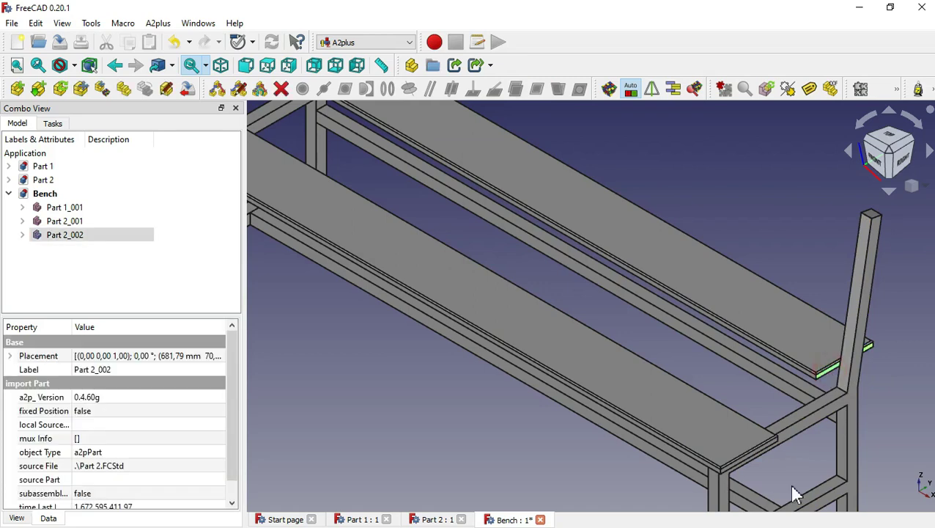
ctrl+click(750, 460)
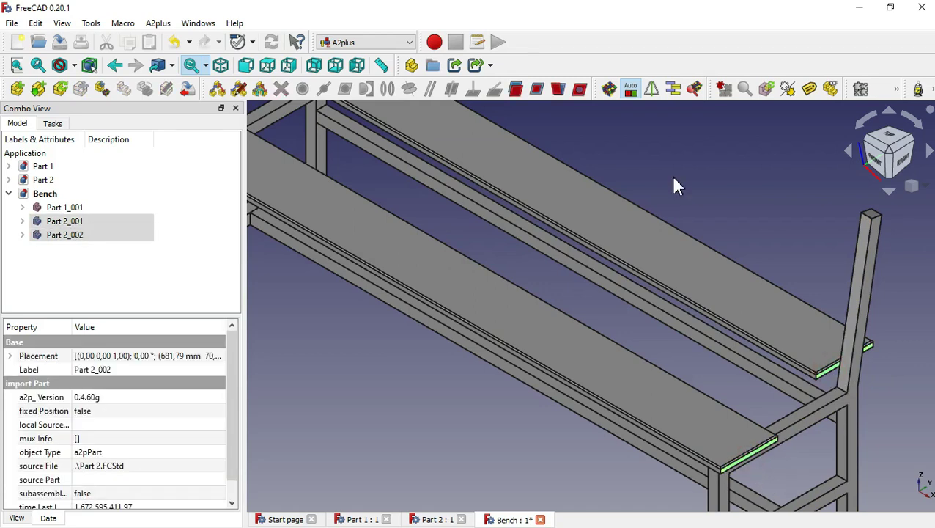
click(537, 90)
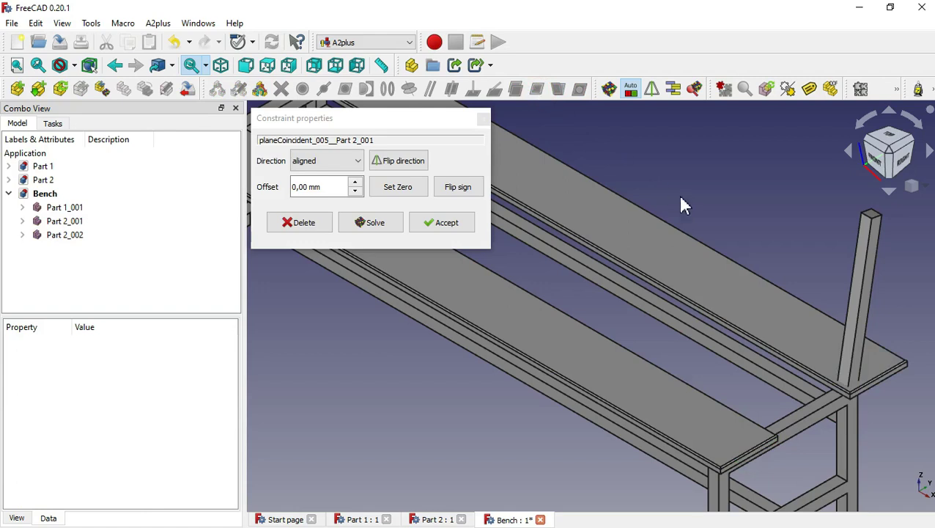
click(449, 223)
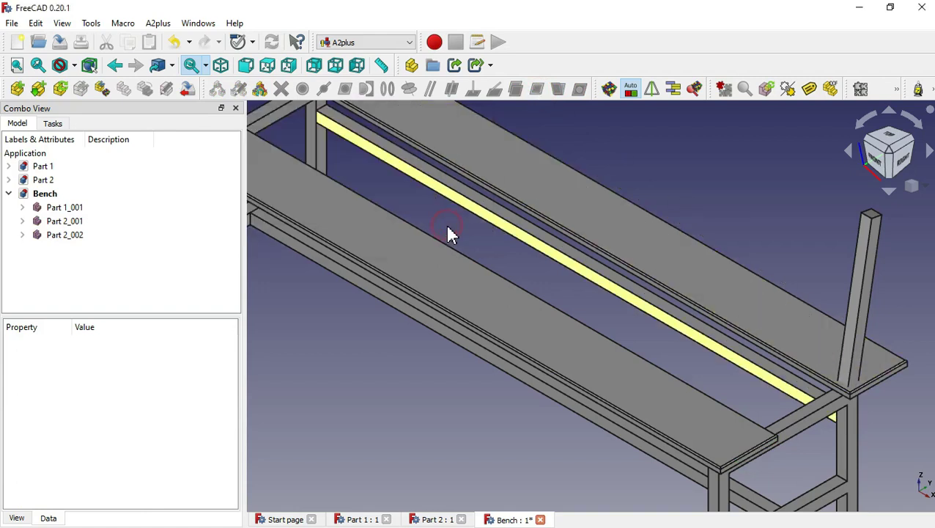
Step: Slide the copied plank, Part 2_002, alongside the first plank with Transform
click(655, 242)
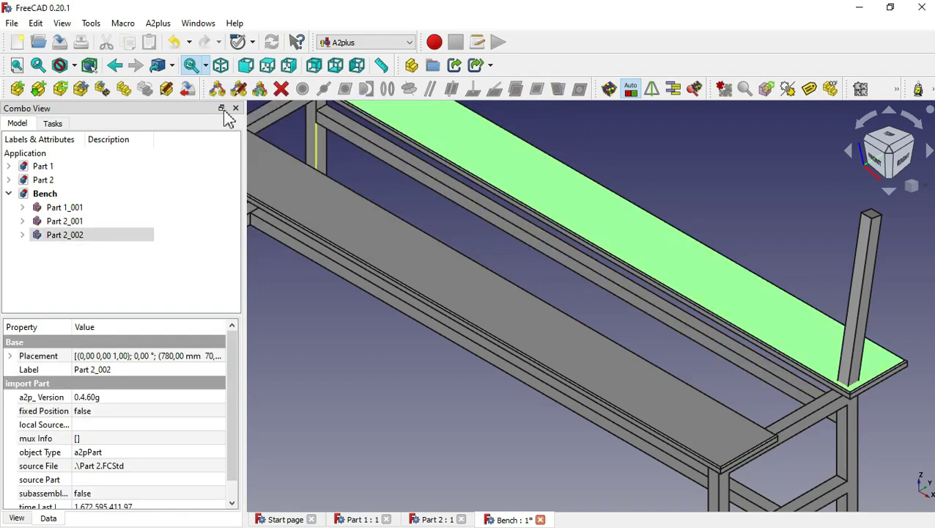
click(82, 92)
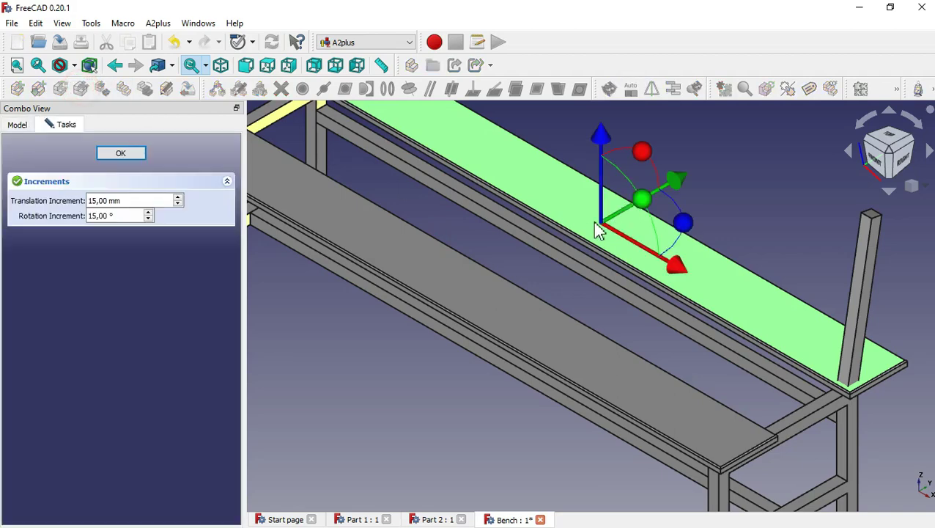
drag(674, 182, 617, 225)
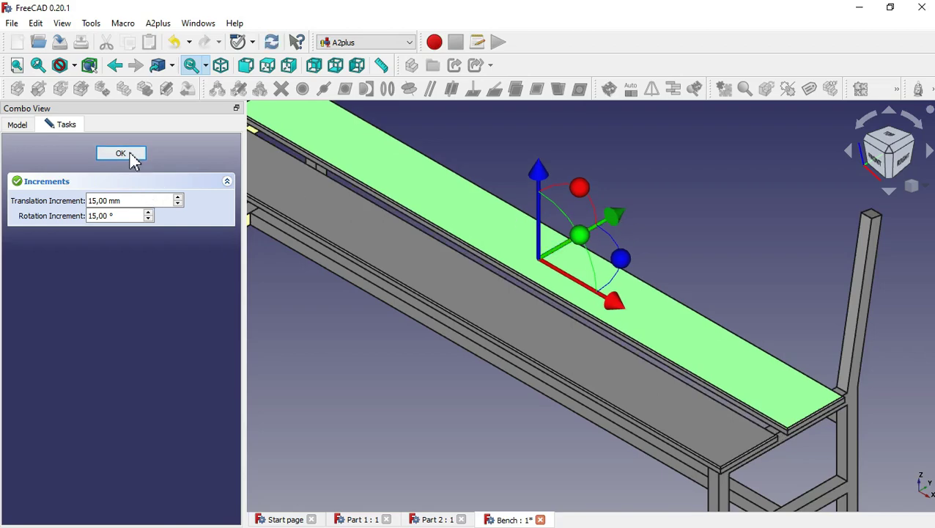
click(128, 154)
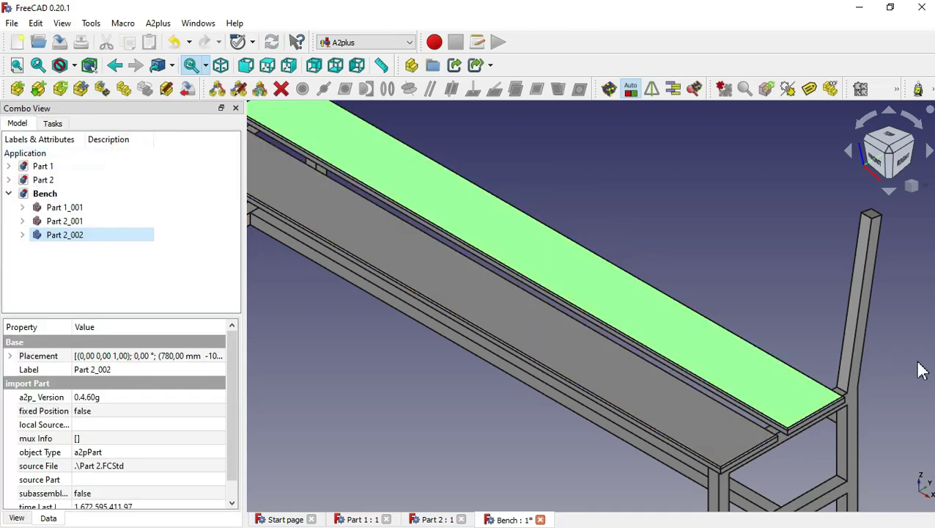
mouse_move(912, 361)
mouse_down()
mouse_move(786, 374)
mouse_move(831, 409)
mouse_move(852, 384)
mouse_up()
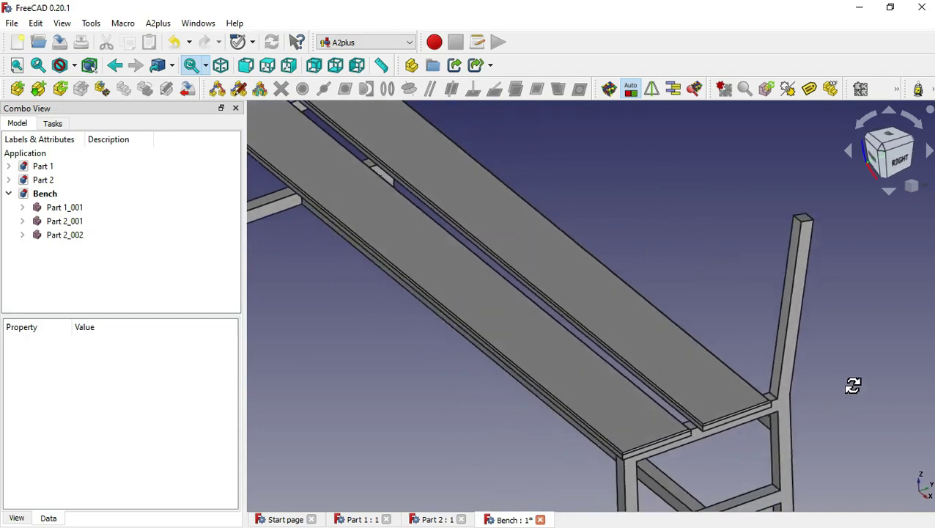
Step: Duplicate seat plank Part 2_002 to create Part 2_003 and drop it into the assembly
click(718, 374)
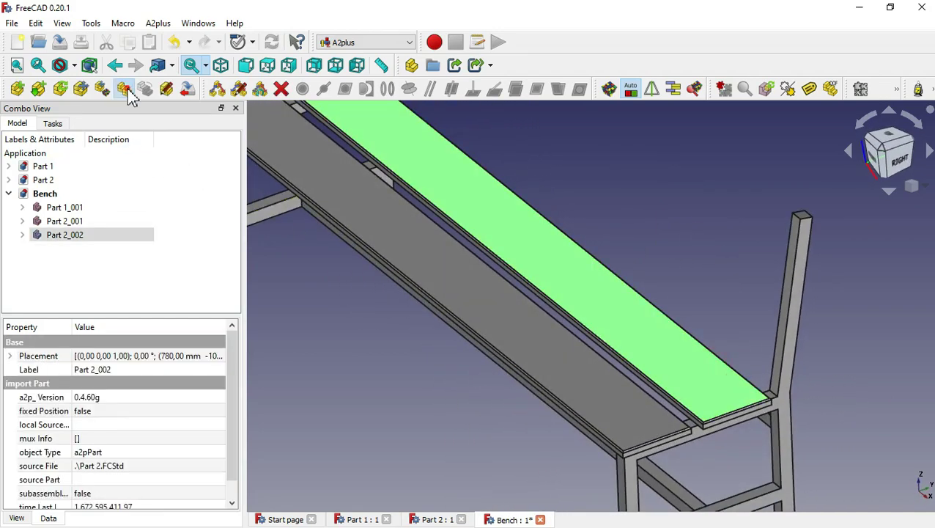
click(126, 91)
click(591, 180)
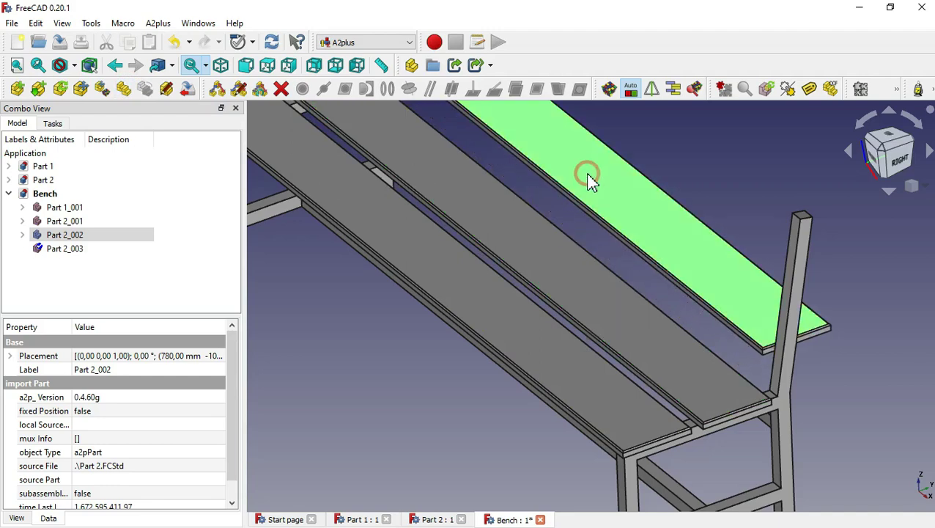
click(729, 189)
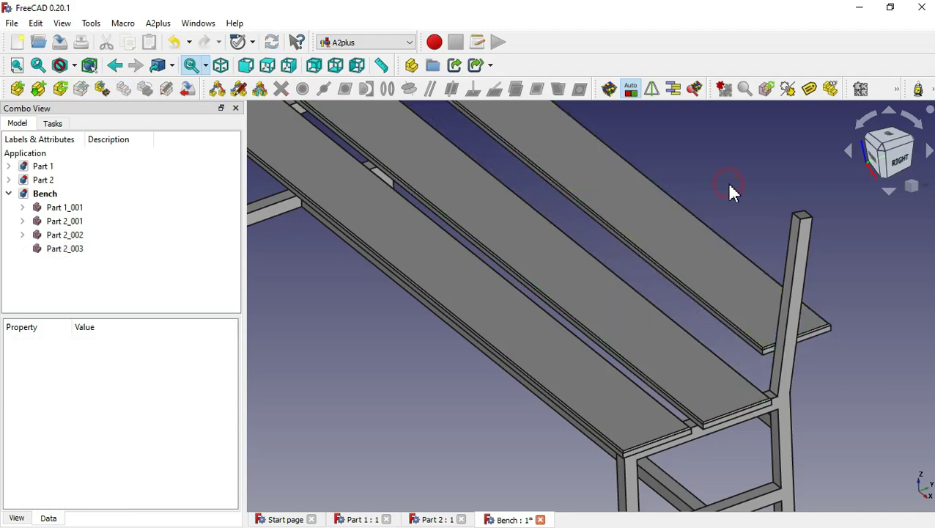
Step: Make Part 2_003's face plane coincident with the rear post face at a 15 mm offset
click(714, 245)
ctrl+click(796, 250)
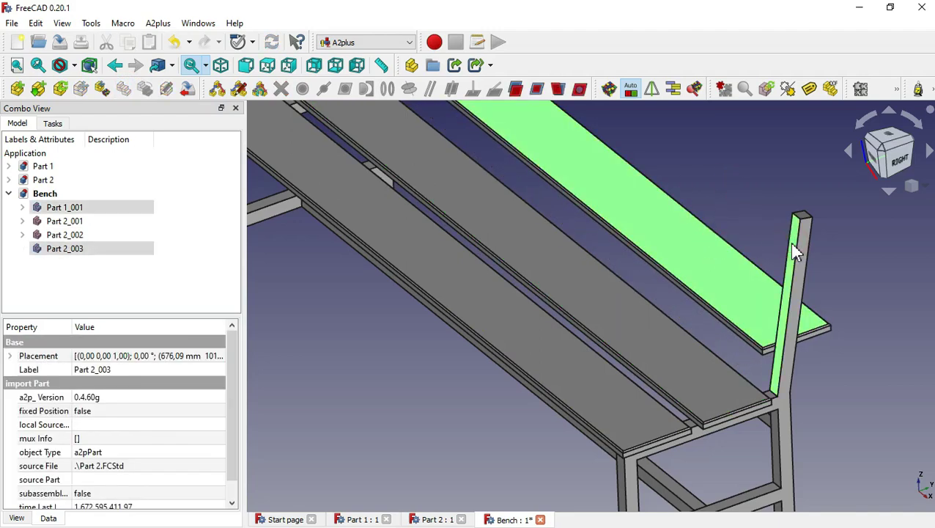
click(537, 90)
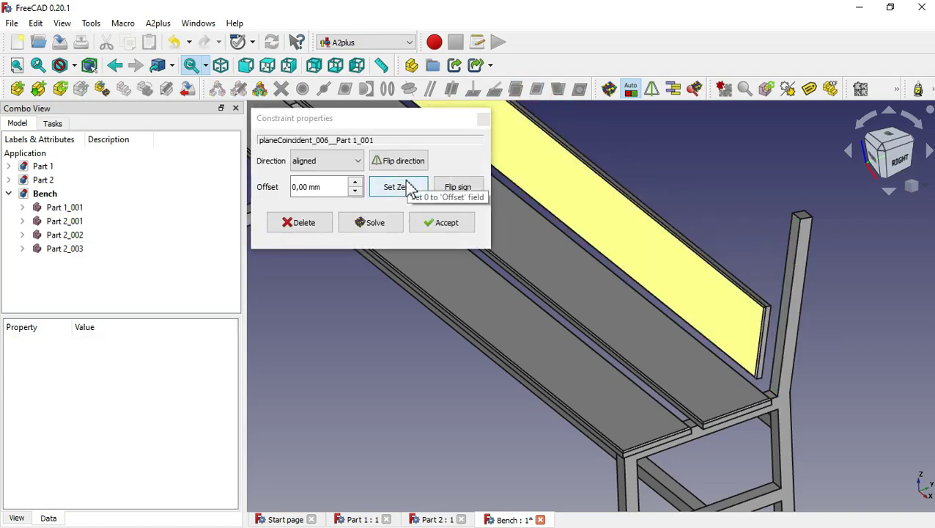
click(357, 183)
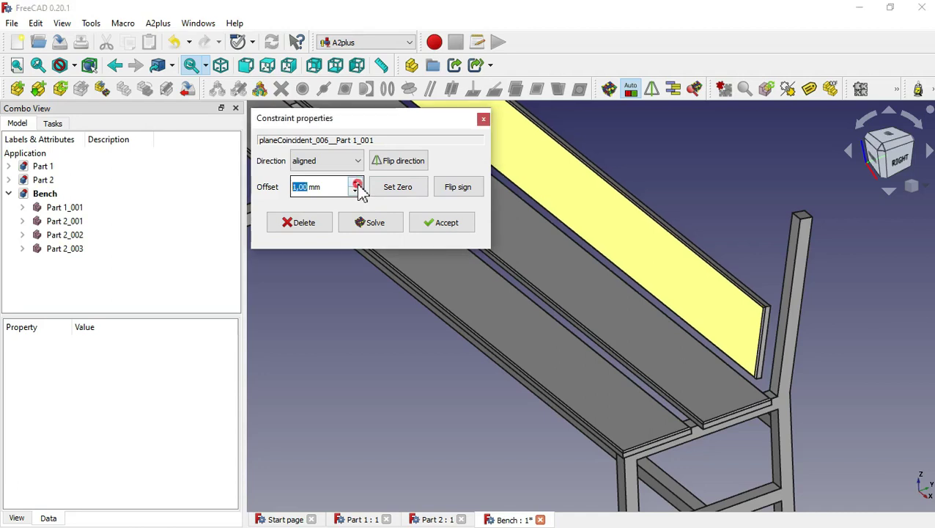
click(357, 183)
click(357, 184)
click(357, 183)
drag(337, 187, 297, 189)
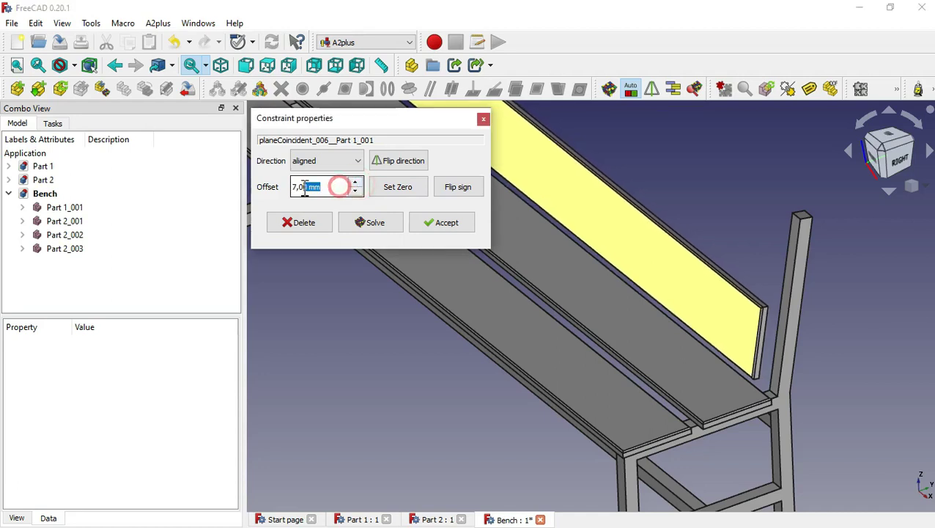
text(15)
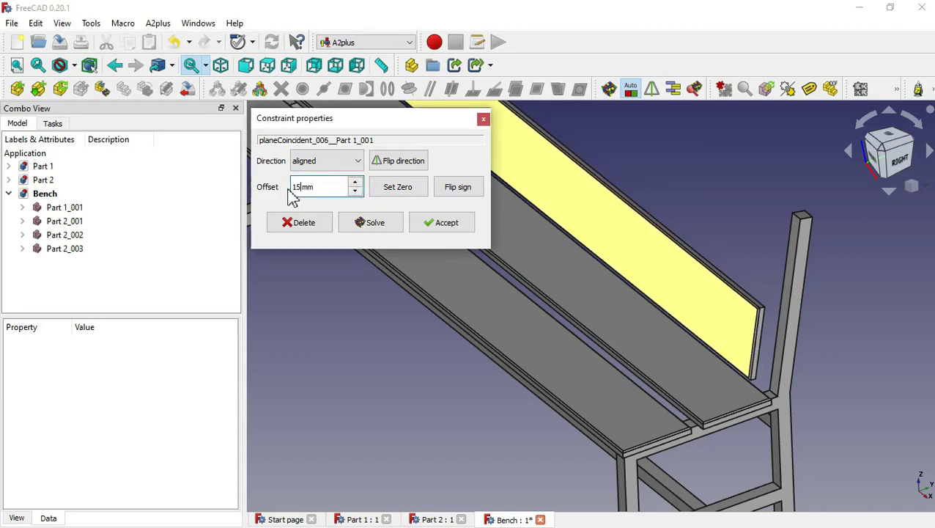
click(433, 226)
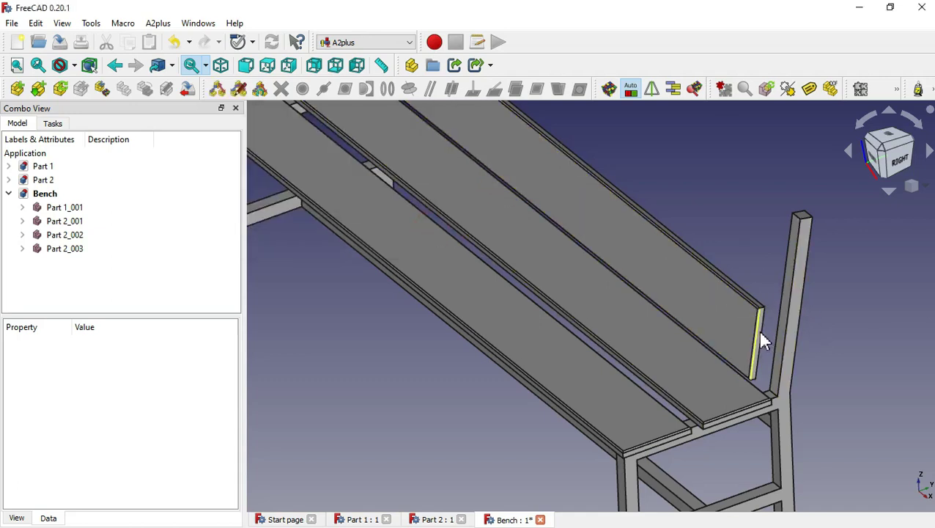
click(793, 342)
Step: Tie the third plank's face to the bench frame side with a 20 mm plane coincident offset
ctrl+click(793, 339)
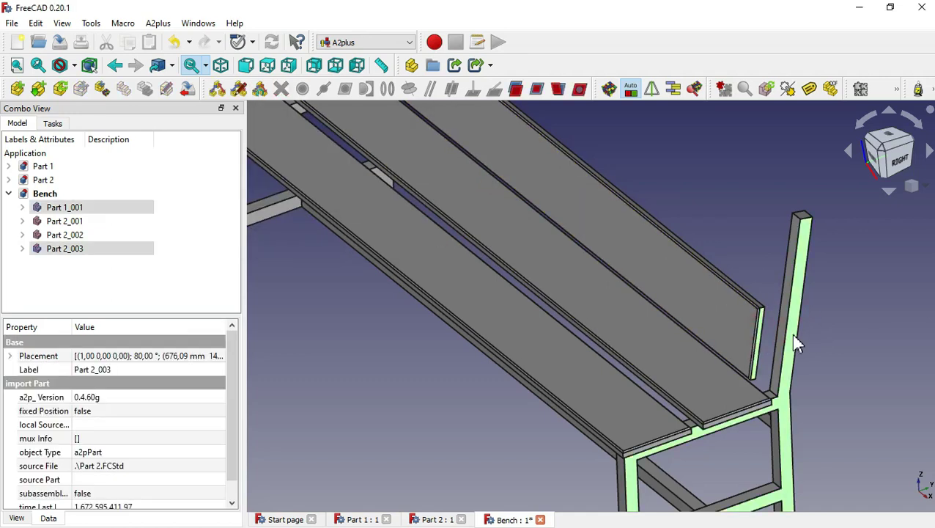
click(540, 99)
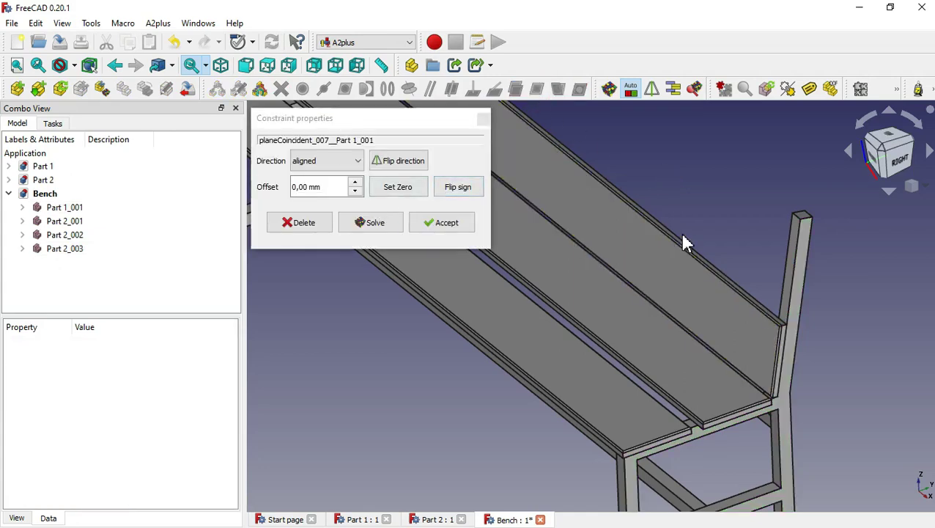
mouse_move(682, 241)
middle_down()
mouse_move(691, 271)
mouse_move(687, 255)
mouse_move(718, 244)
mouse_move(684, 244)
middle_up()
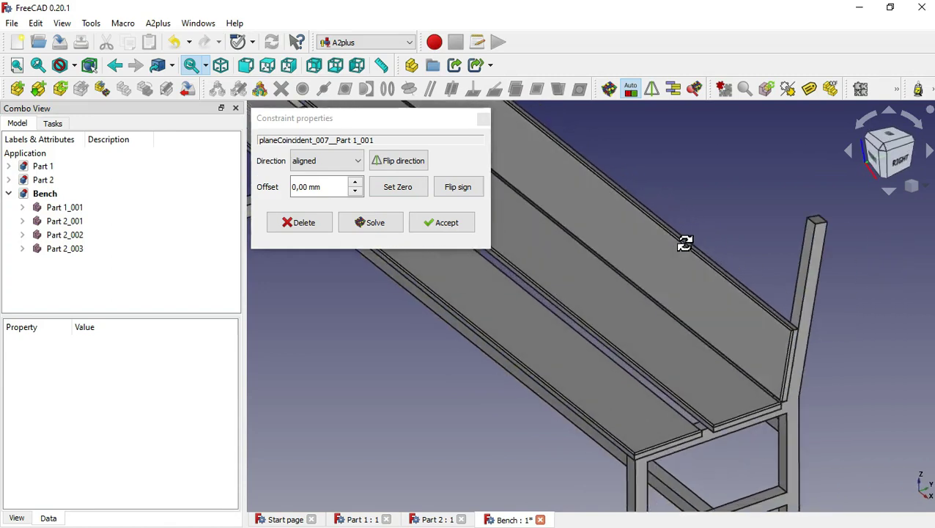
click(358, 183)
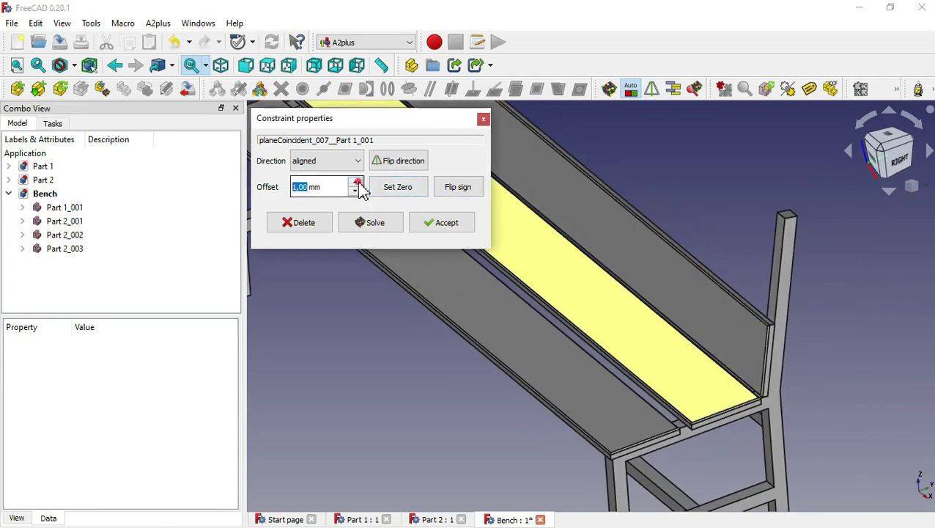
click(358, 183)
click(358, 183)
click(358, 183)
click(358, 182)
click(358, 183)
click(357, 182)
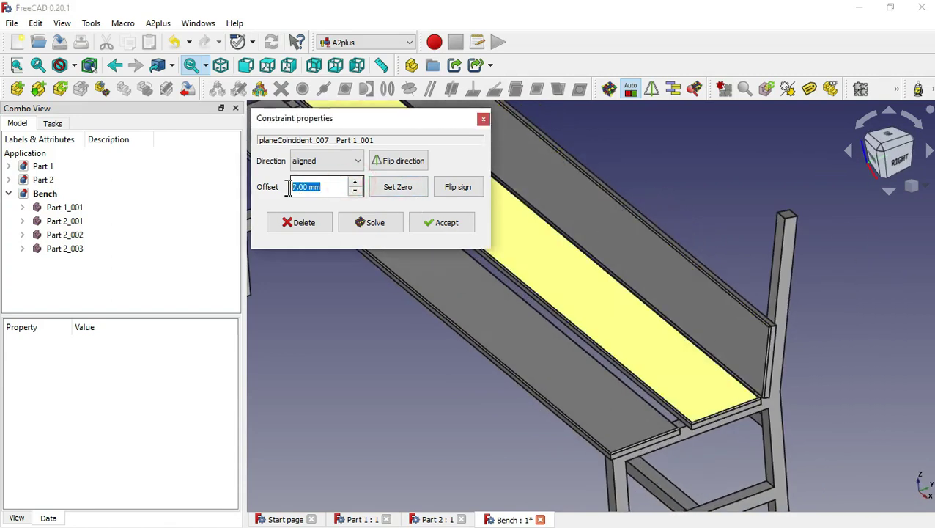
text(20)
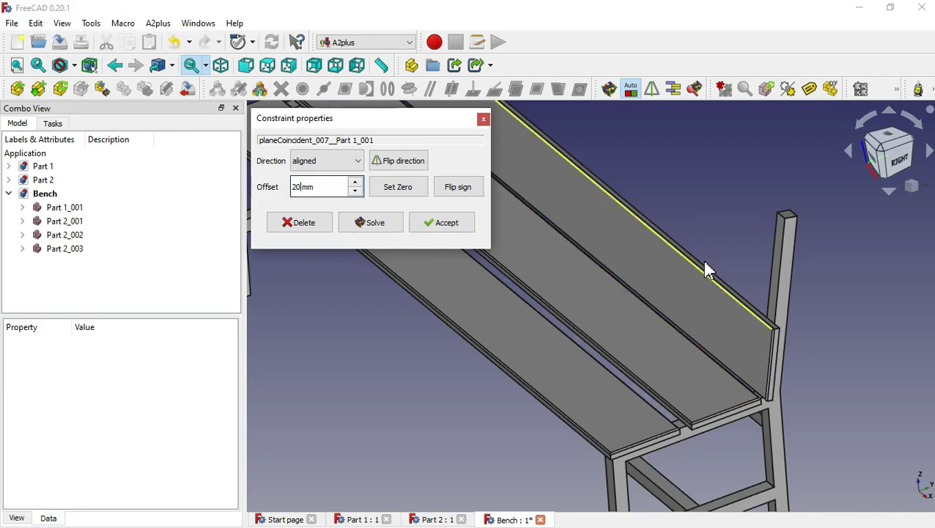
mouse_move(668, 223)
middle_down()
mouse_move(715, 234)
mouse_move(426, 359)
mouse_move(380, 374)
mouse_move(335, 361)
middle_up()
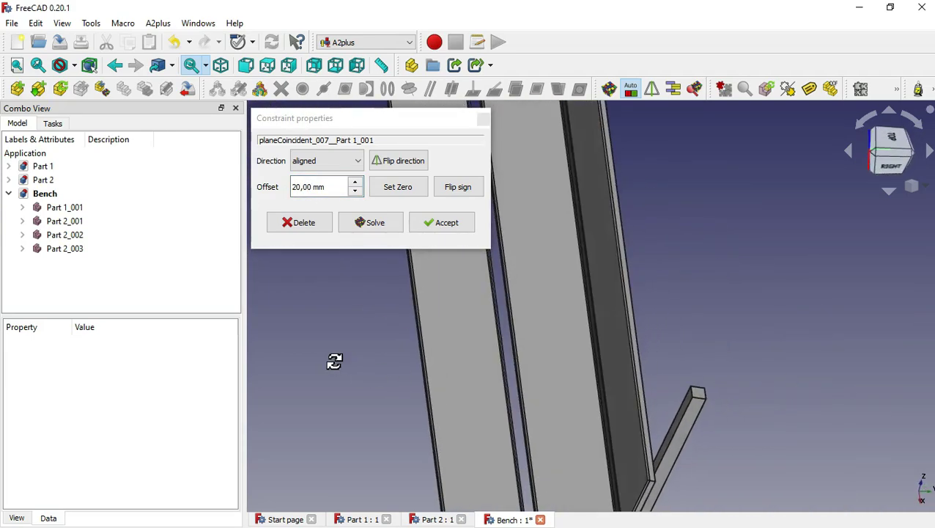
click(220, 66)
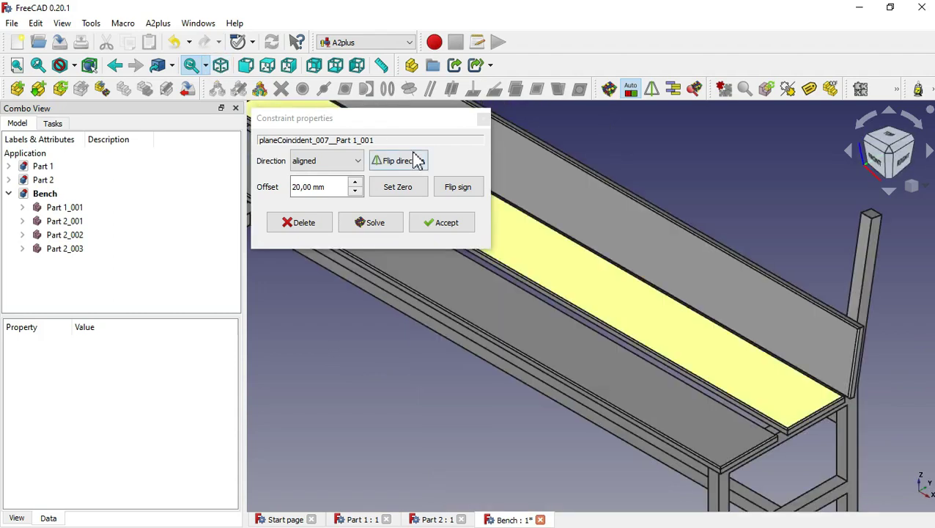
Step: Accept the 20 mm offset, then drag backrest plank Part 2_003 upward along the rear posts
click(449, 229)
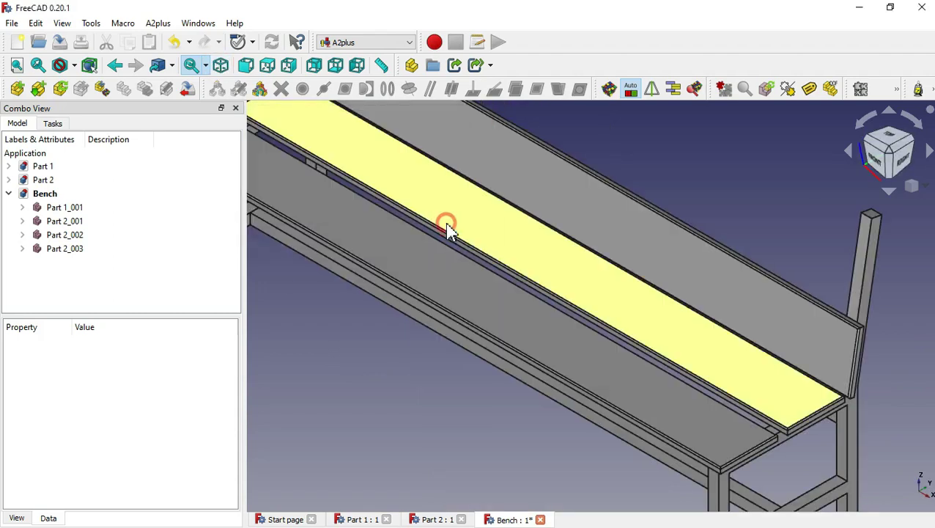
click(696, 262)
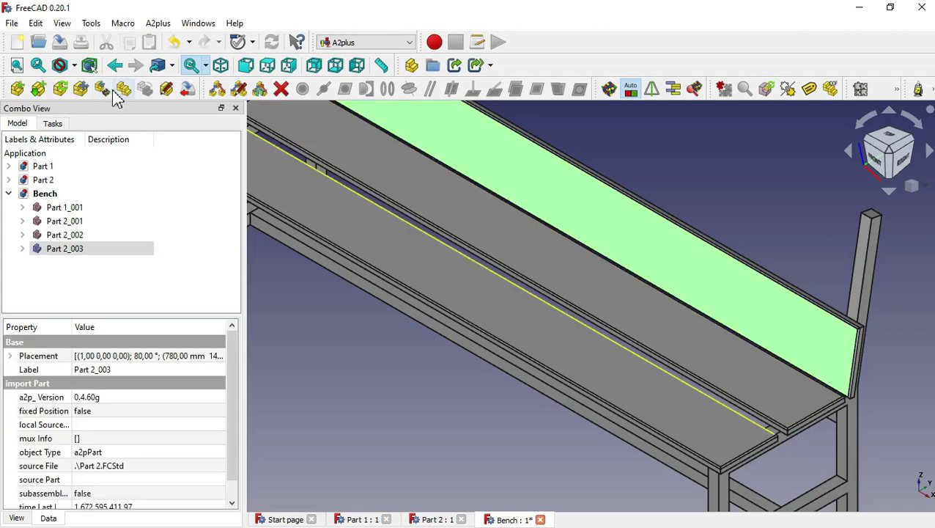
click(82, 89)
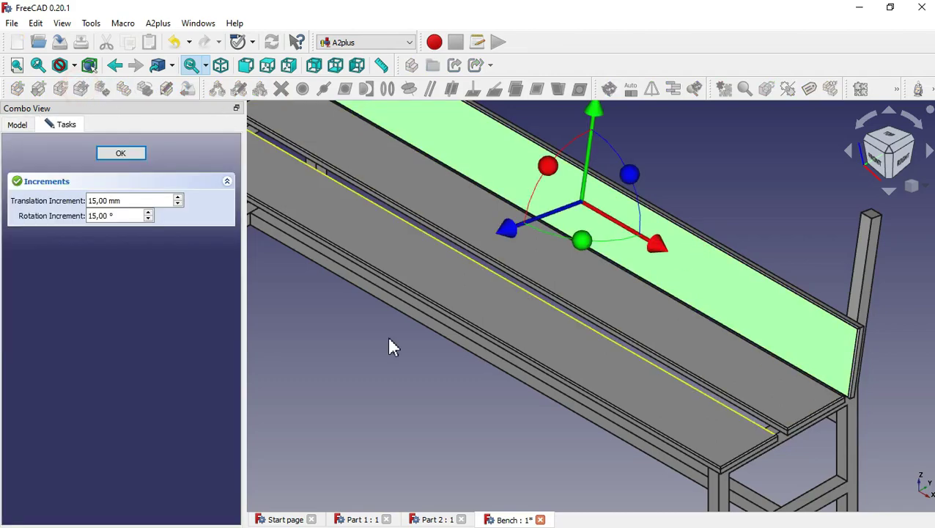
key(v)
key(f)
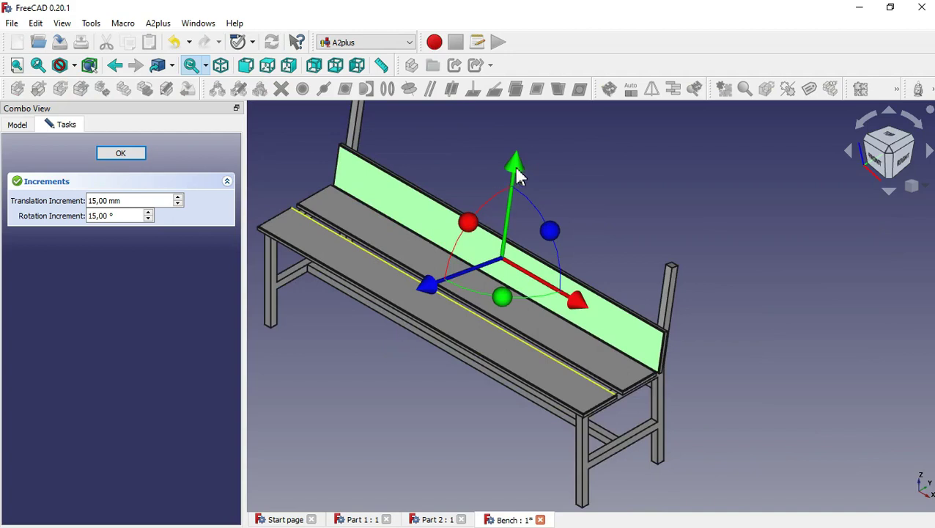
drag(518, 176, 522, 164)
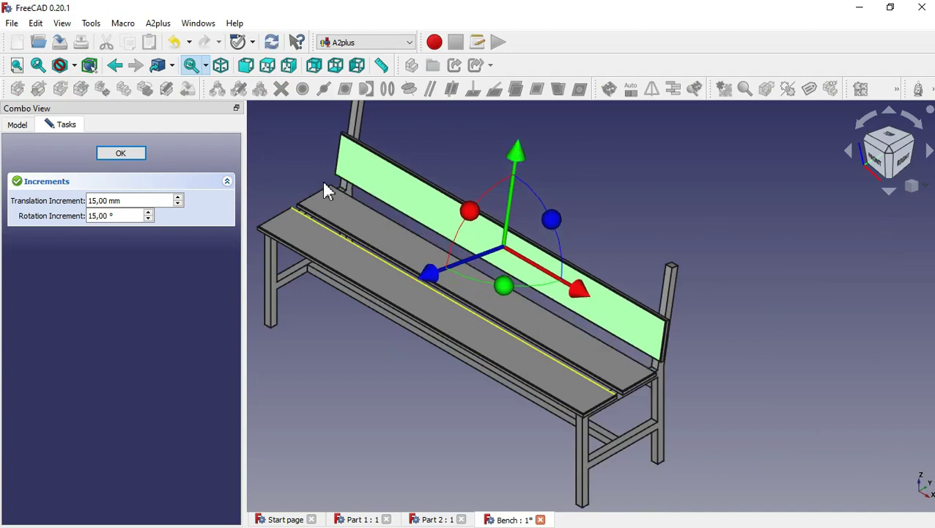
click(121, 153)
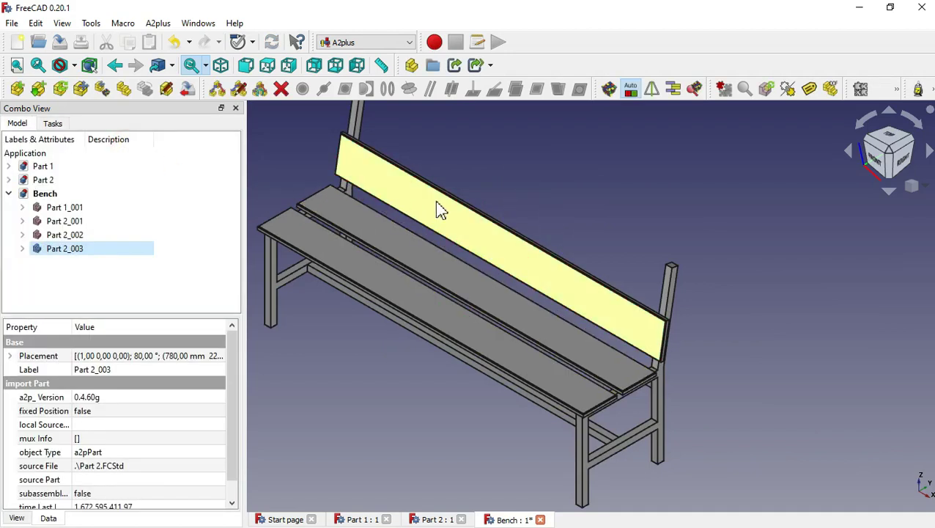
click(125, 90)
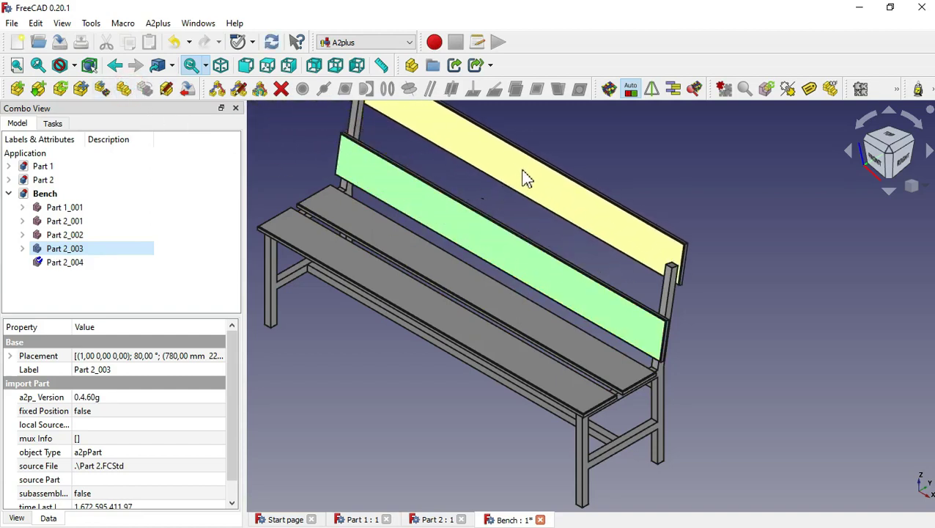
Step: Place the duplicate Part 2_004 above the lower backrest and make their faces coplanar
click(522, 183)
click(651, 184)
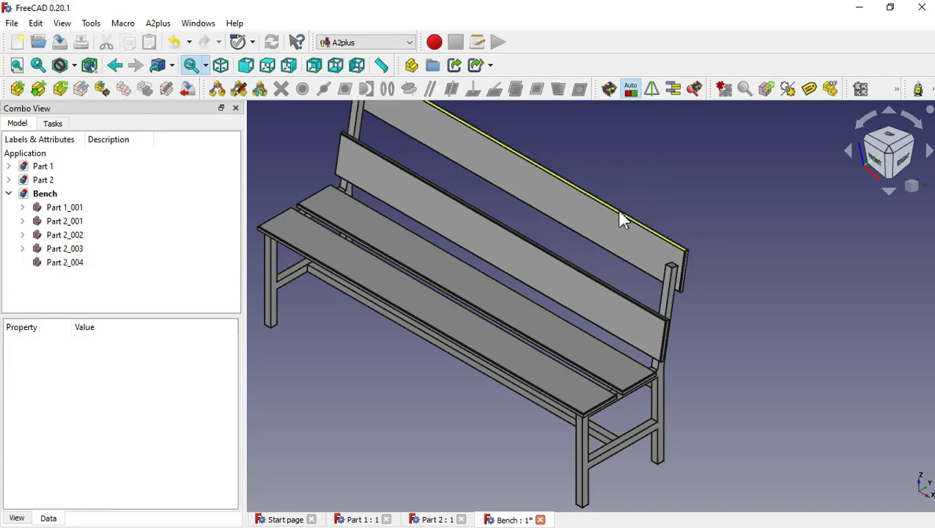
click(612, 223)
ctrl+click(594, 310)
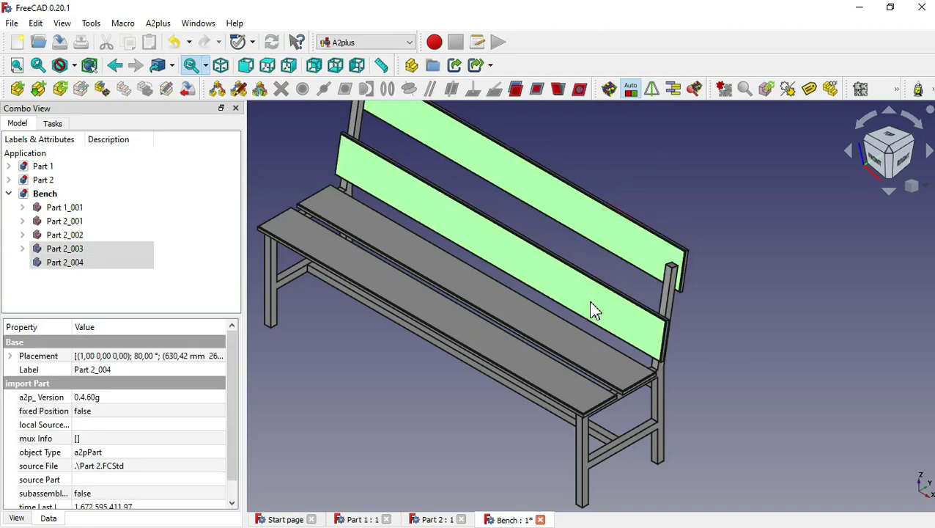
click(535, 93)
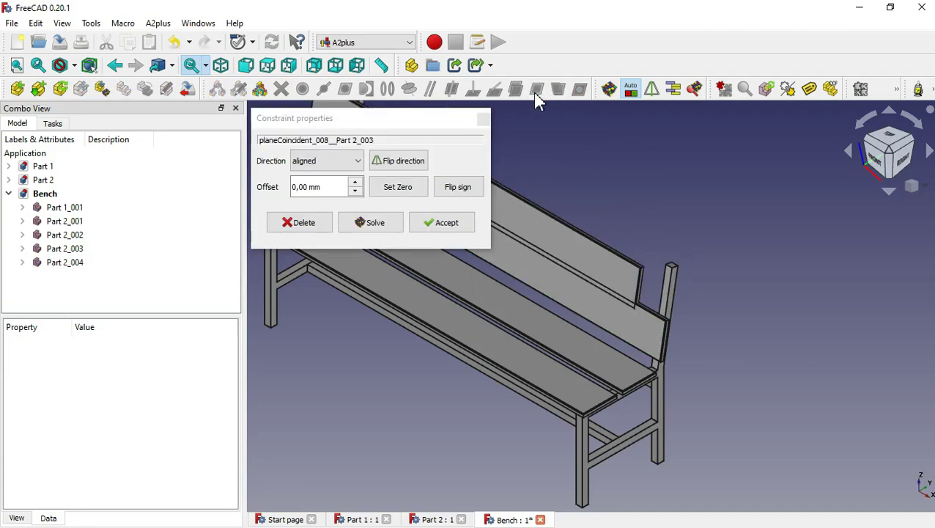
click(437, 225)
Step: Align the end faces of the upper and lower backrest planks flush
scroll(701, 311, up, 2)
scroll(701, 311, up, 2)
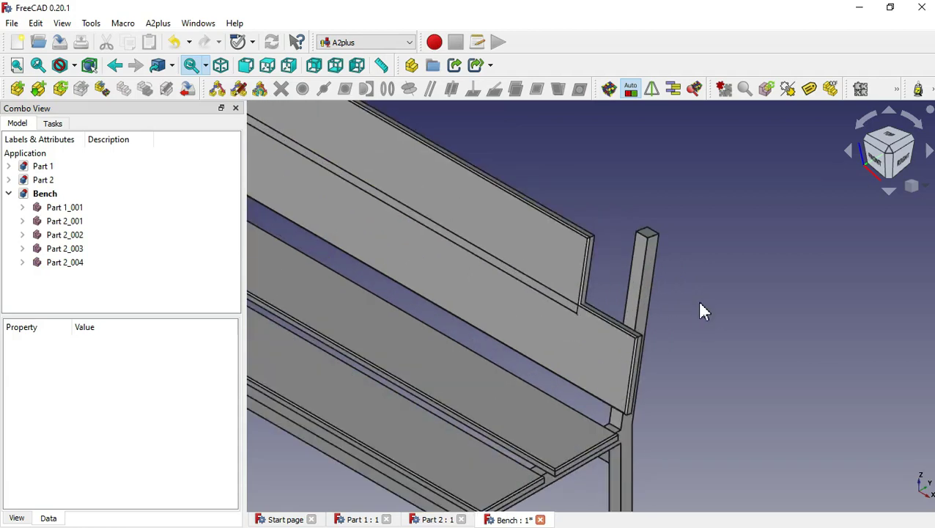
scroll(701, 310, up, 2)
click(533, 280)
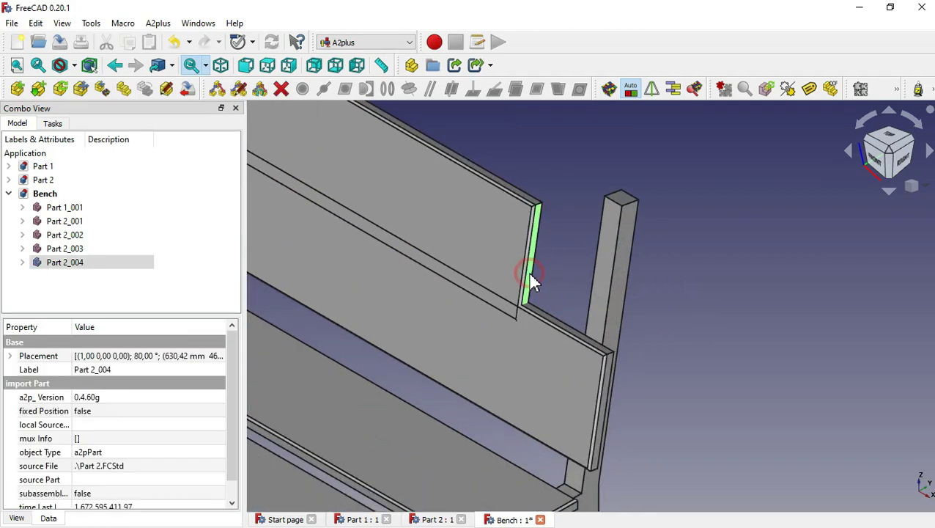
ctrl+click(609, 387)
click(536, 93)
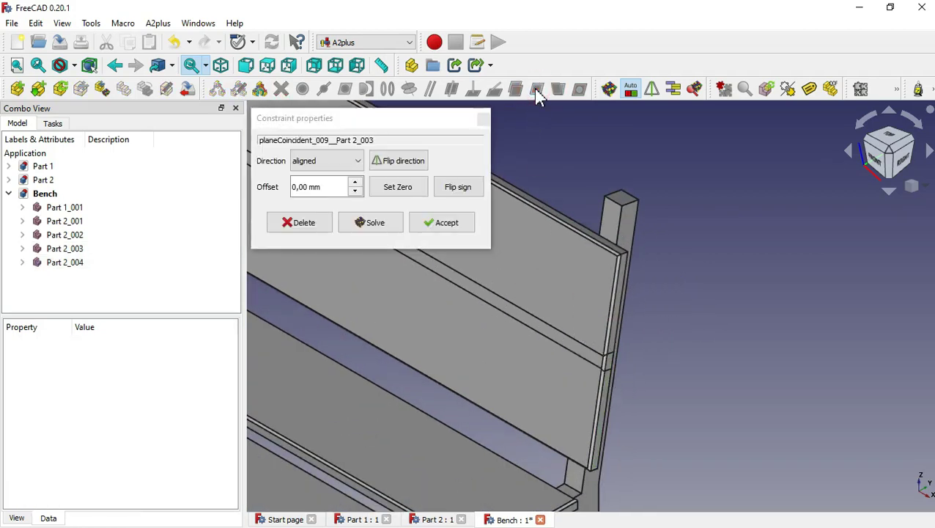
click(440, 223)
click(486, 252)
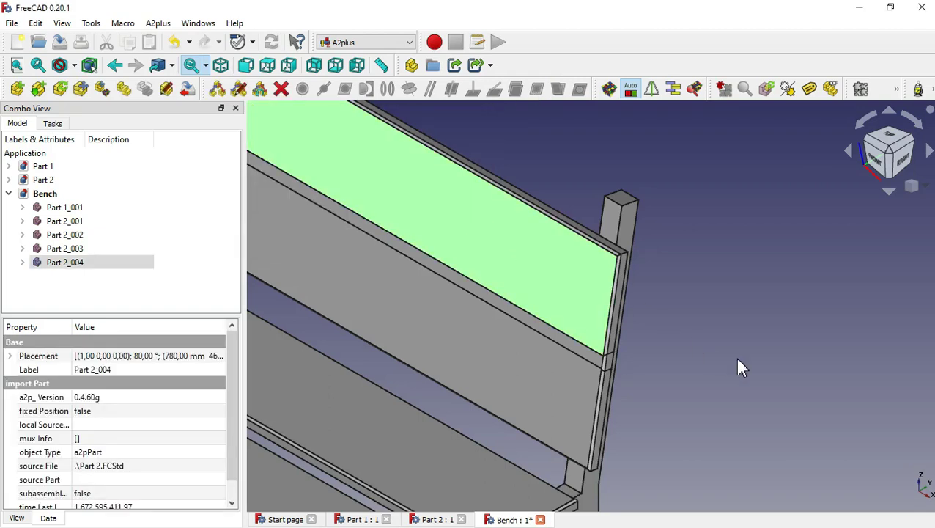
scroll(738, 366, down, 5)
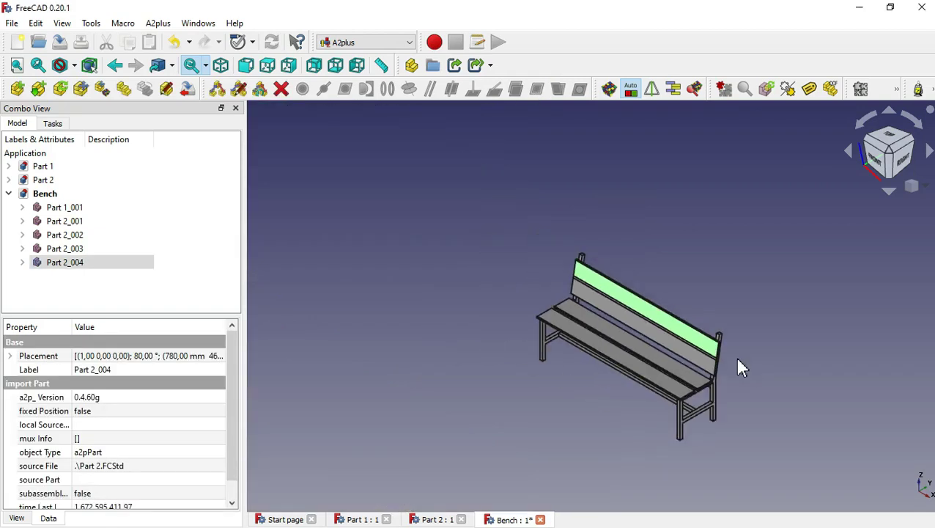
Step: Nudge Part 2_004 slightly upward with Transform, leaving a gap above Part 2_003
click(81, 89)
drag(668, 223, 671, 217)
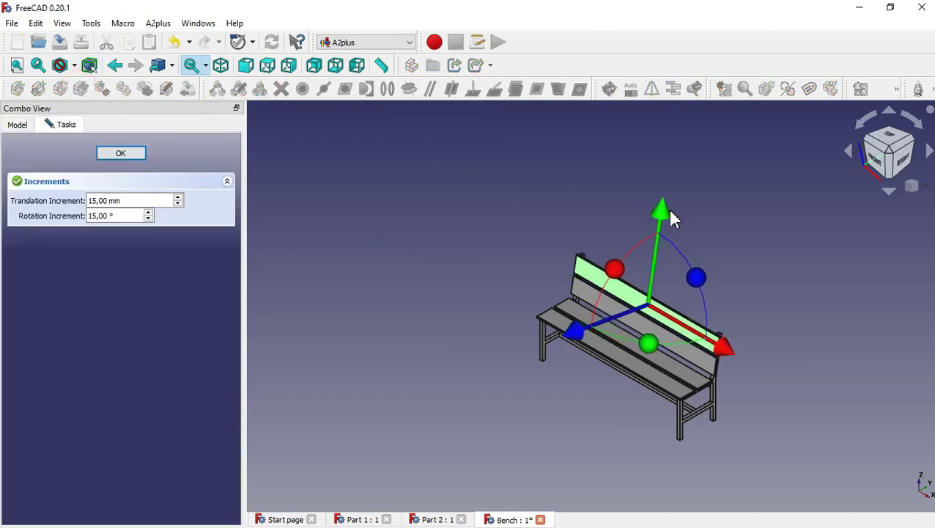
scroll(700, 327, up, 5)
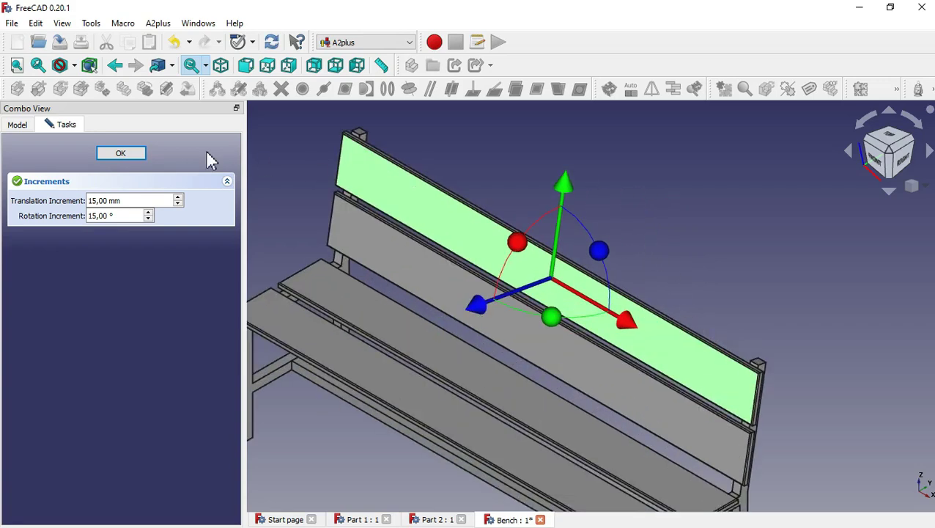
click(142, 155)
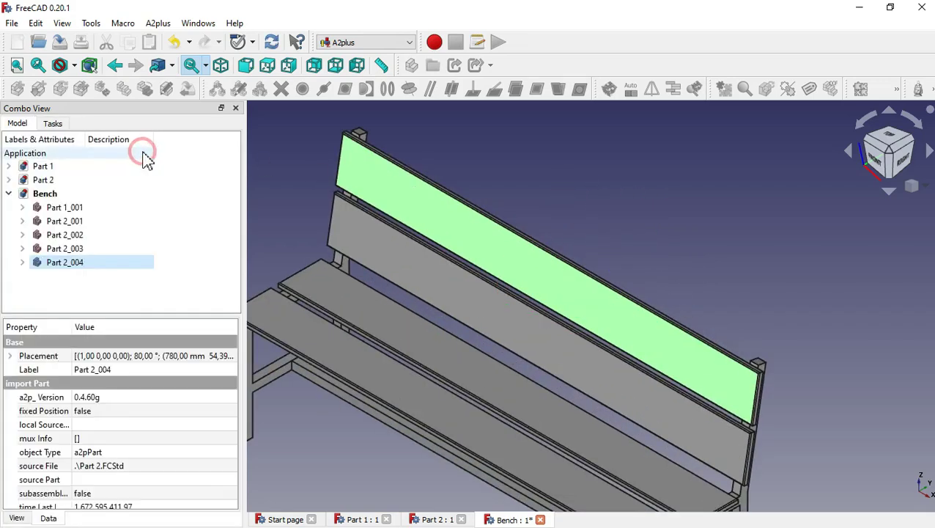
click(532, 204)
scroll(595, 197, down, 3)
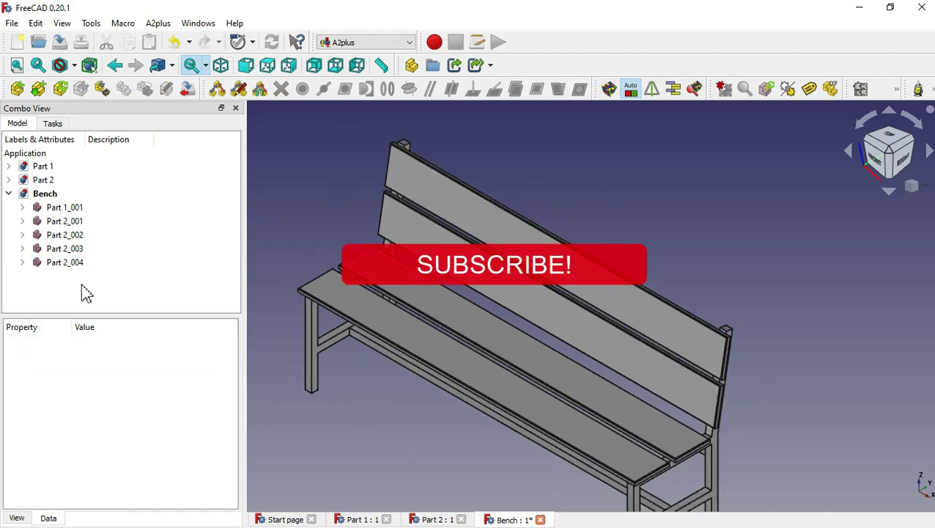
Step: Give planks Part 2_001 to Part 2_004 the Stone material and an orange shape colour
drag(87, 262, 98, 223)
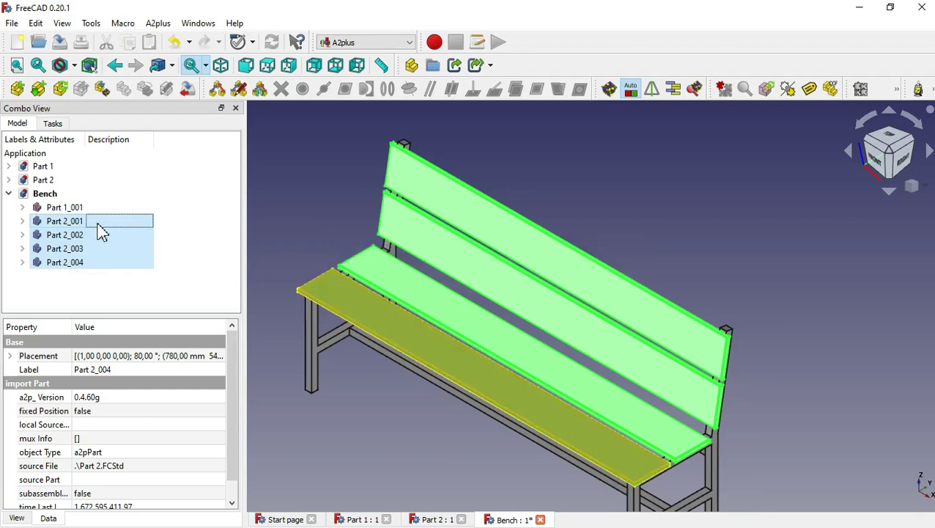
right_click(123, 249)
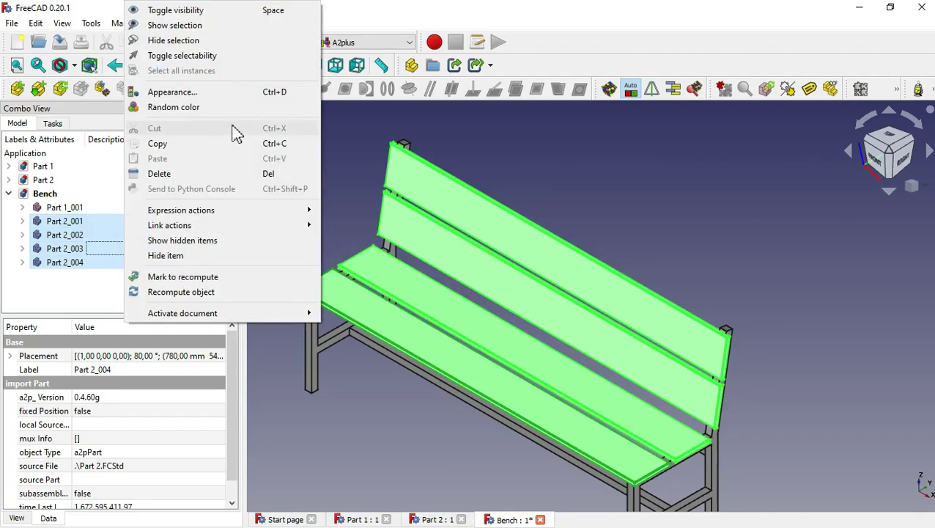
click(269, 94)
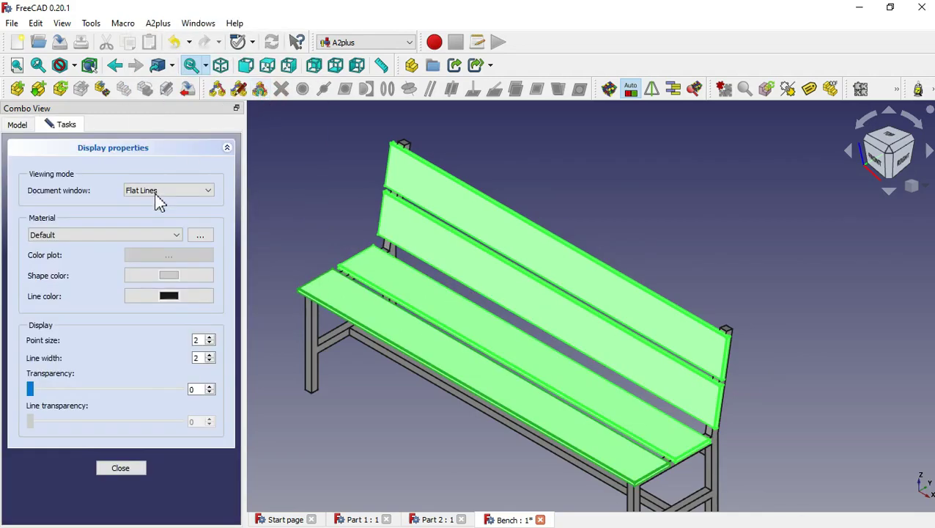
click(152, 234)
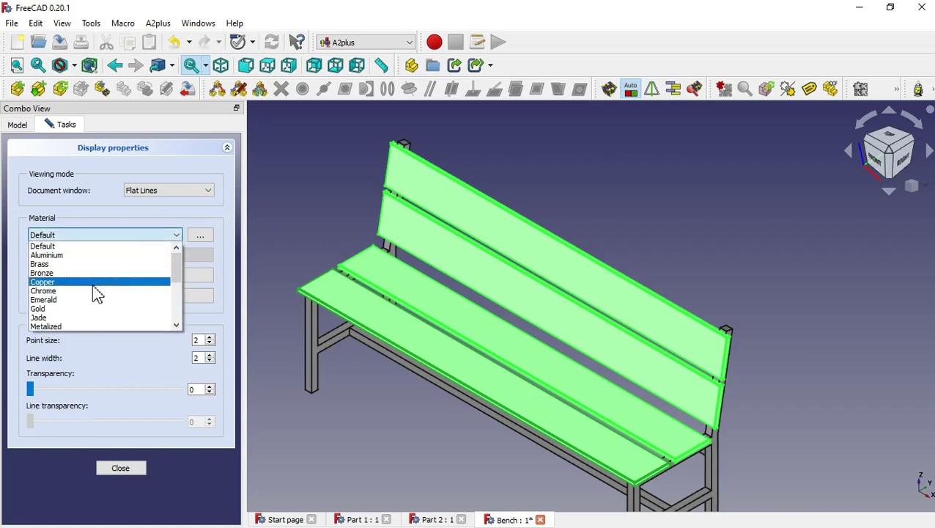
middle_click(96, 298)
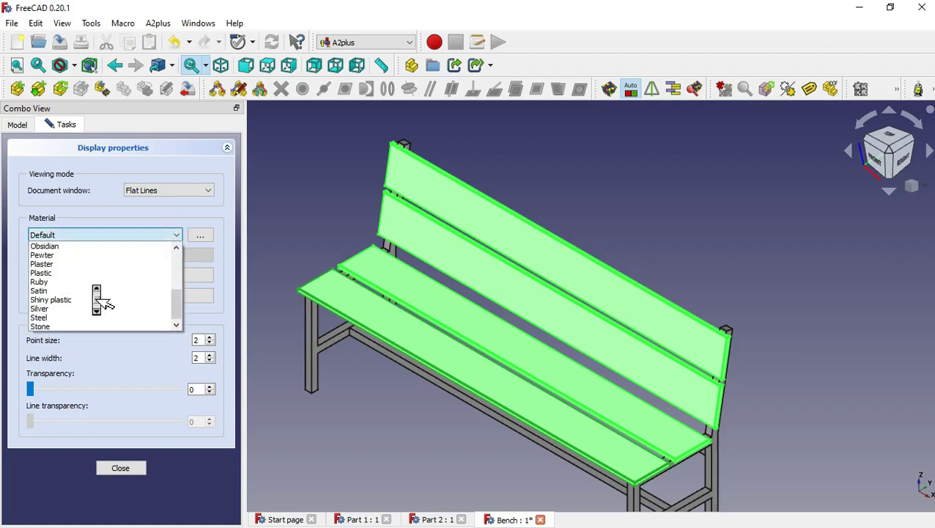
click(83, 327)
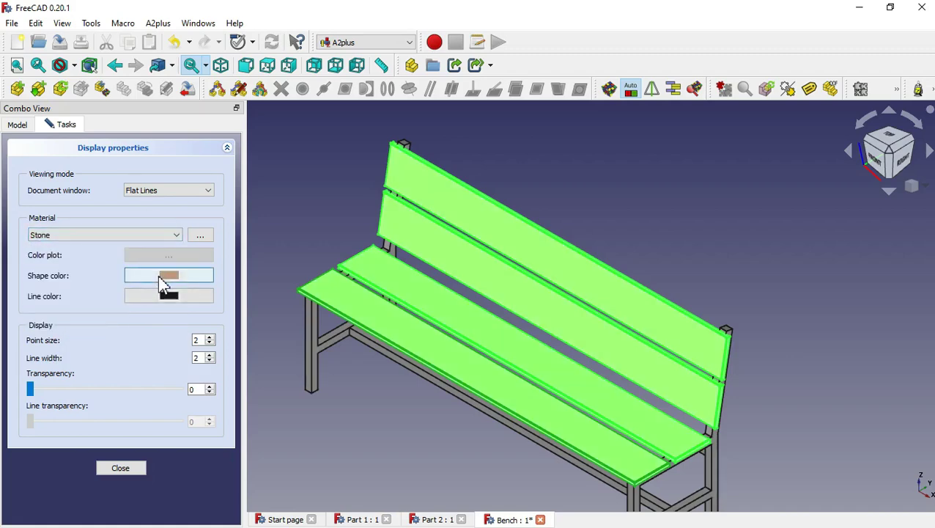
click(163, 284)
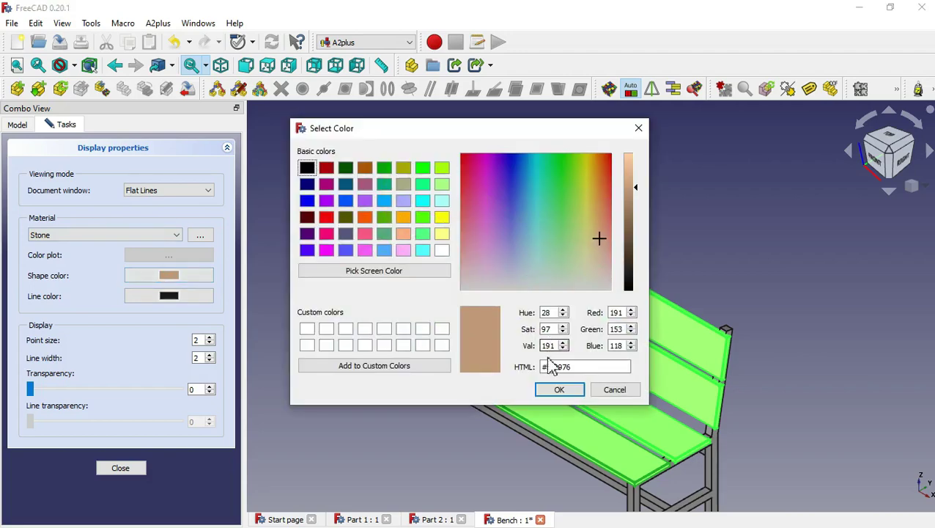
click(403, 217)
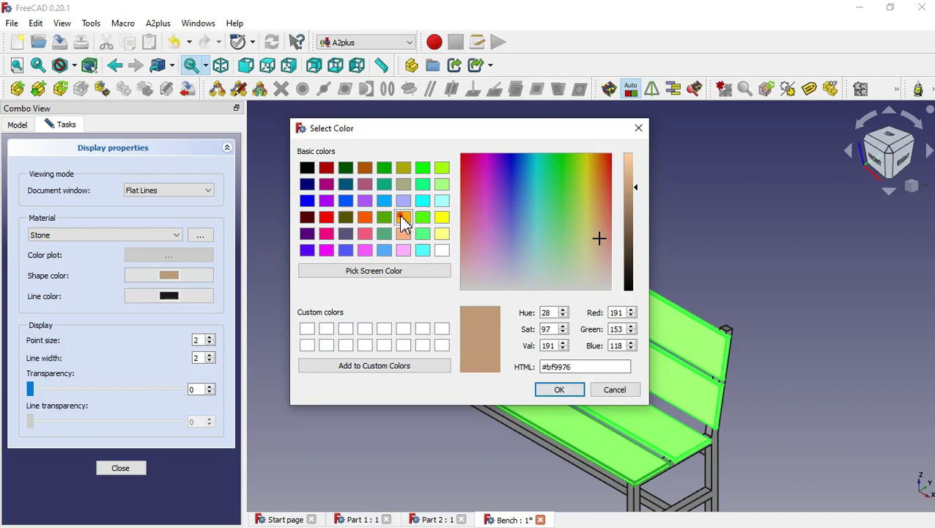
click(557, 390)
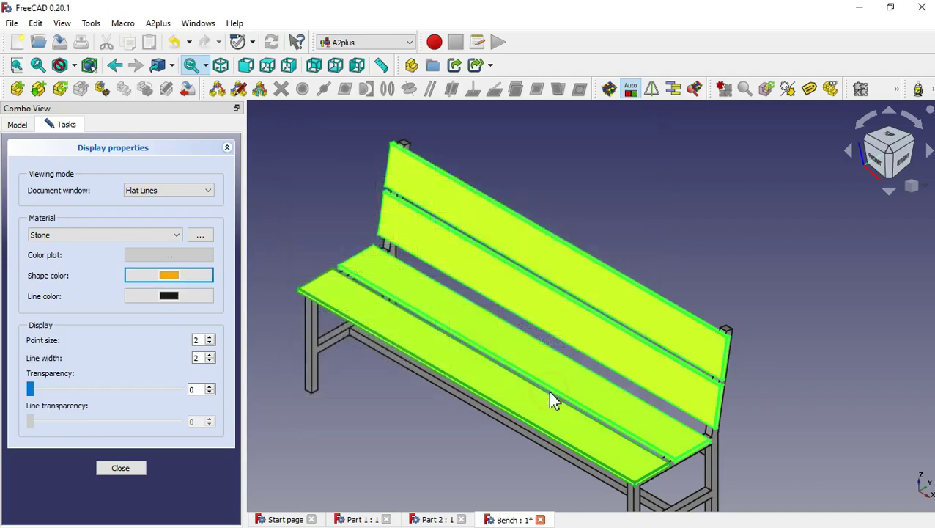
click(136, 471)
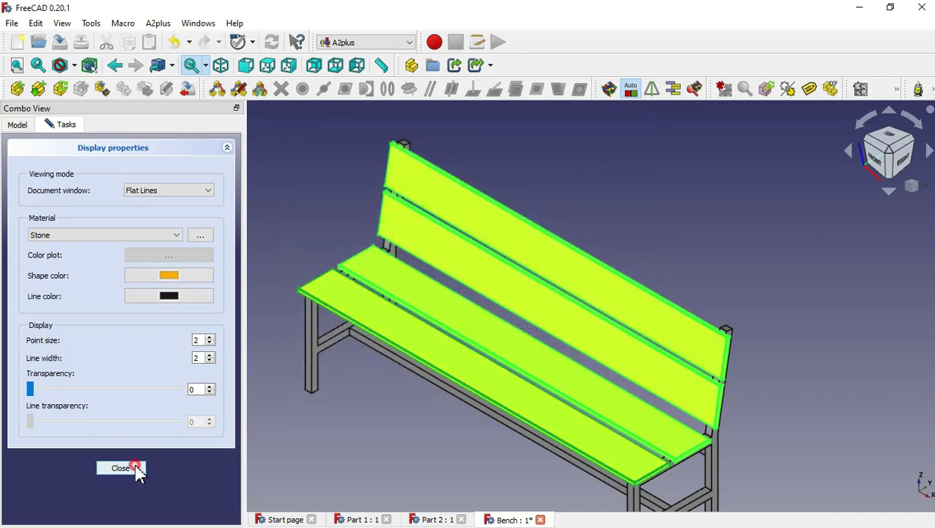
click(311, 486)
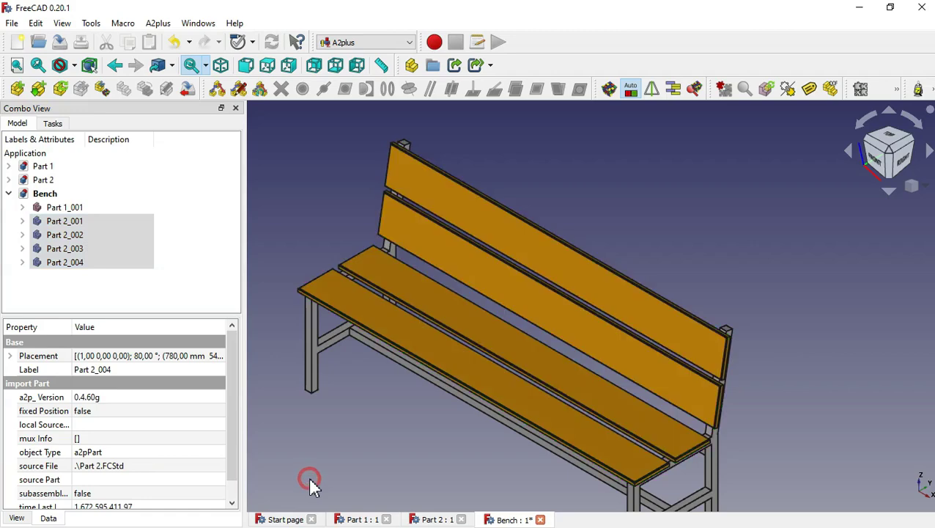
Step: Set frame Part 1_001's appearance to Aluminium material with shape colour #d8d8d8
click(119, 216)
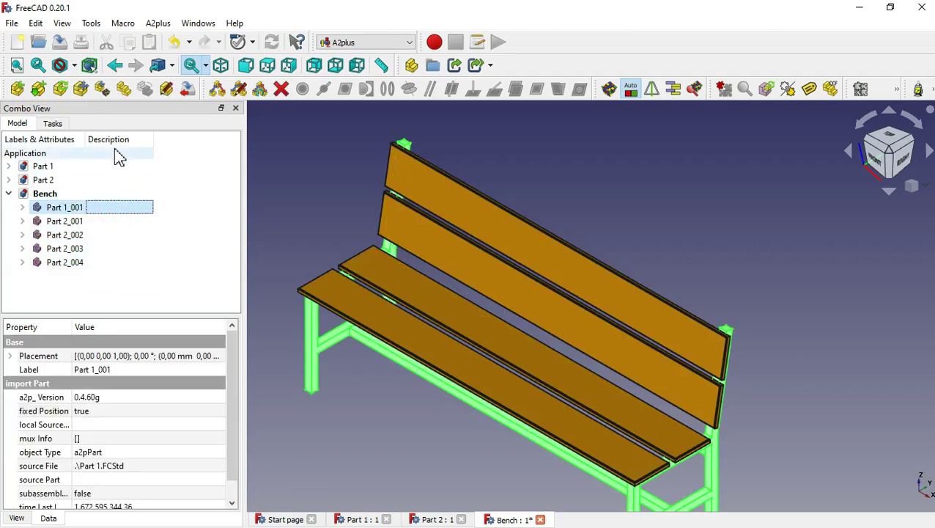
right_click(135, 220)
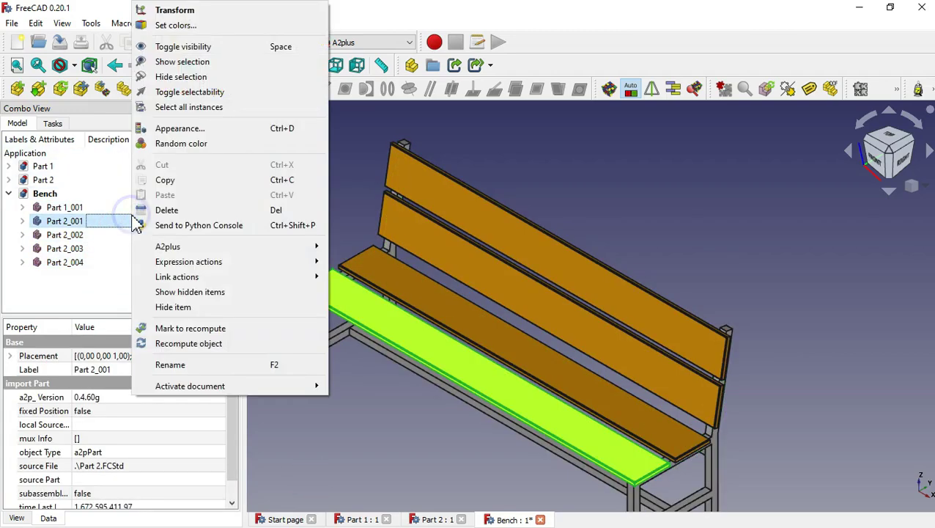
click(112, 211)
right_click(126, 212)
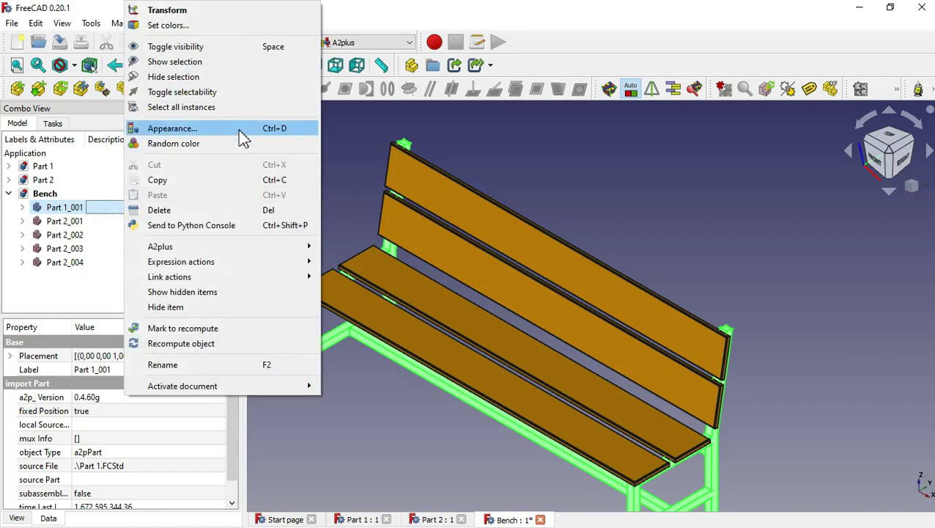
click(239, 130)
click(151, 235)
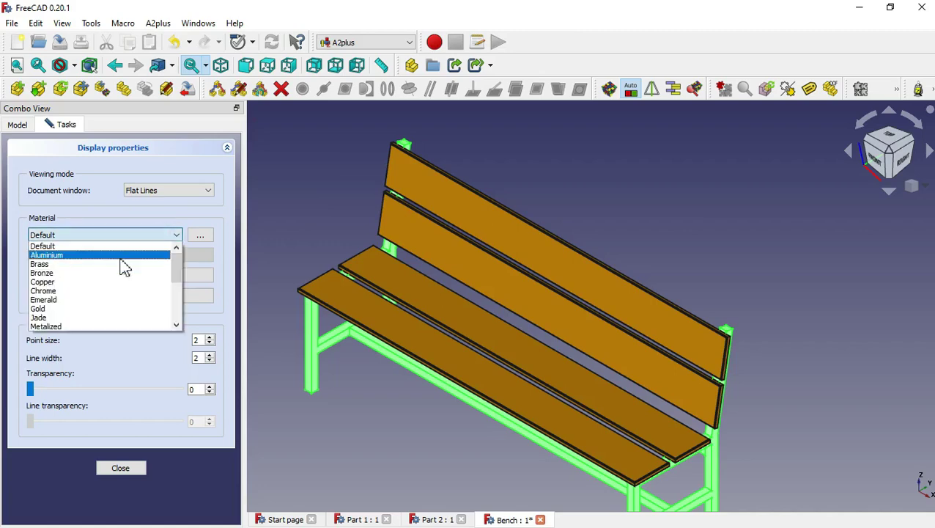
click(121, 255)
click(164, 275)
drag(634, 242, 634, 183)
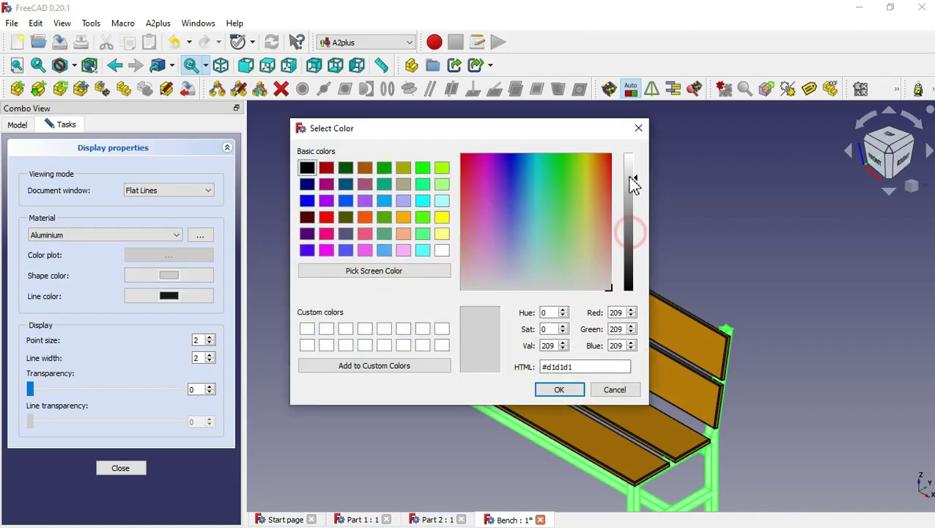
click(560, 389)
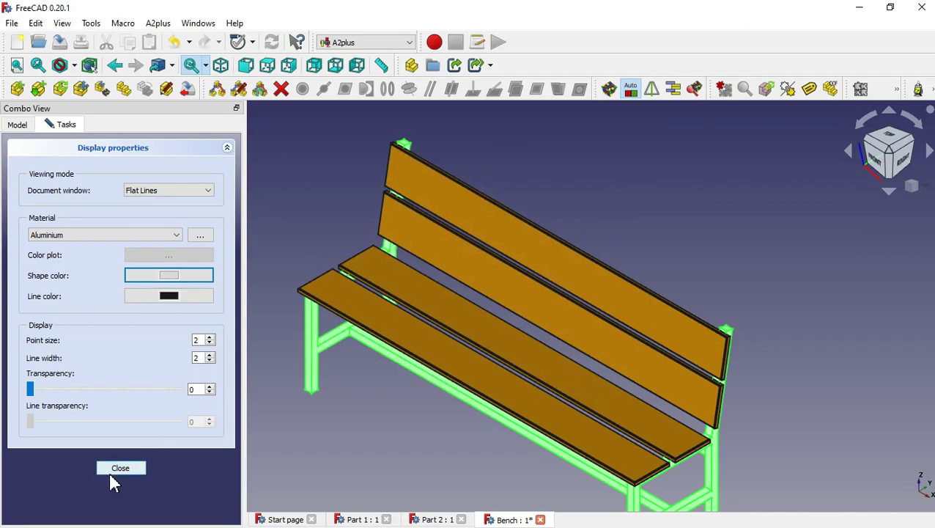
click(117, 467)
click(371, 448)
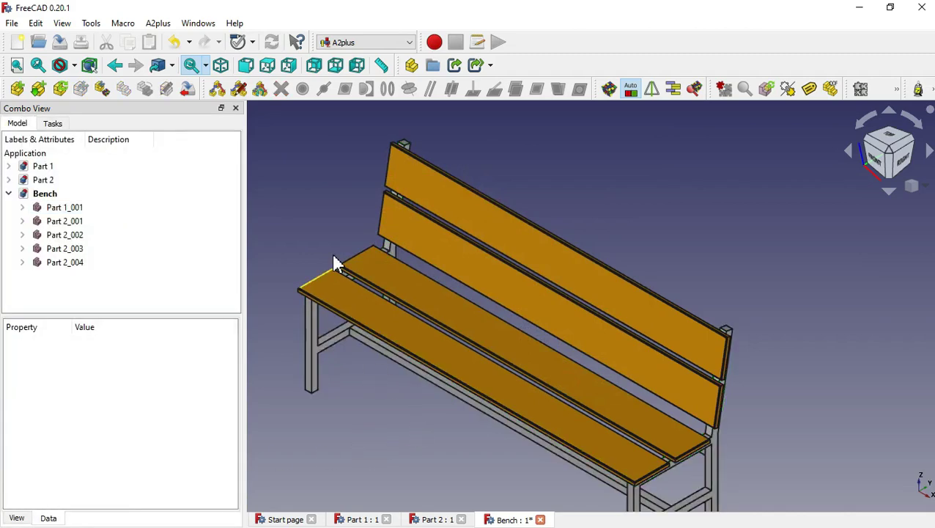
scroll(334, 262, down, 2)
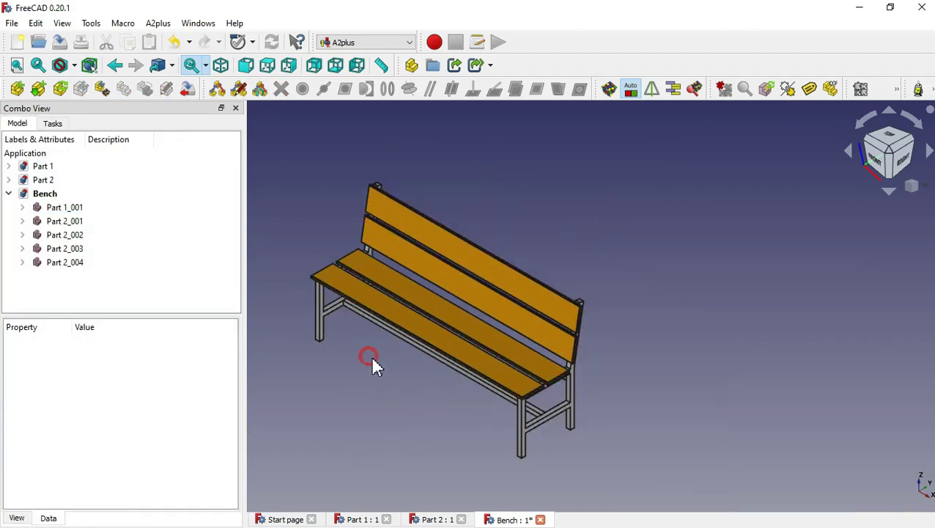
mouse_move(371, 365)
middle_down()
mouse_move(605, 377)
mouse_move(710, 333)
mouse_move(795, 338)
mouse_move(563, 406)
mouse_move(464, 351)
mouse_move(352, 350)
middle_up()
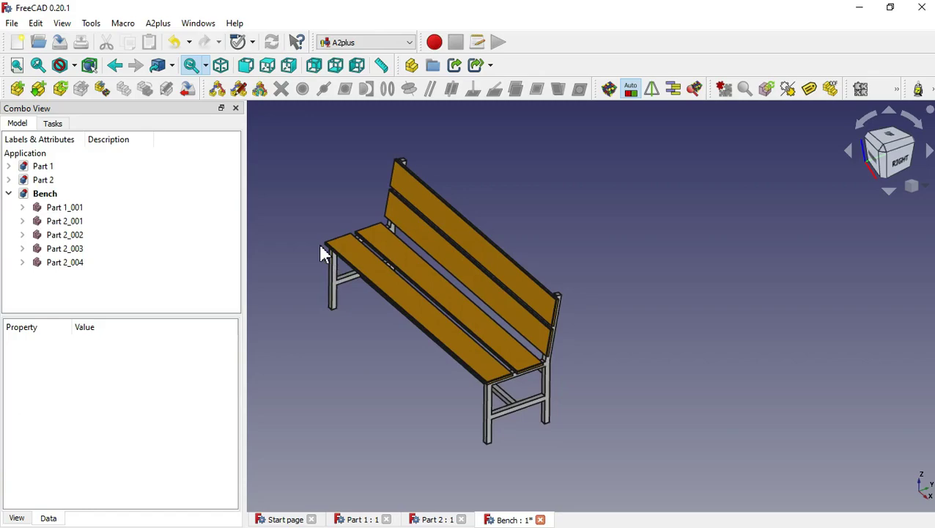
scroll(322, 253, up, 5)
scroll(322, 252, down, 3)
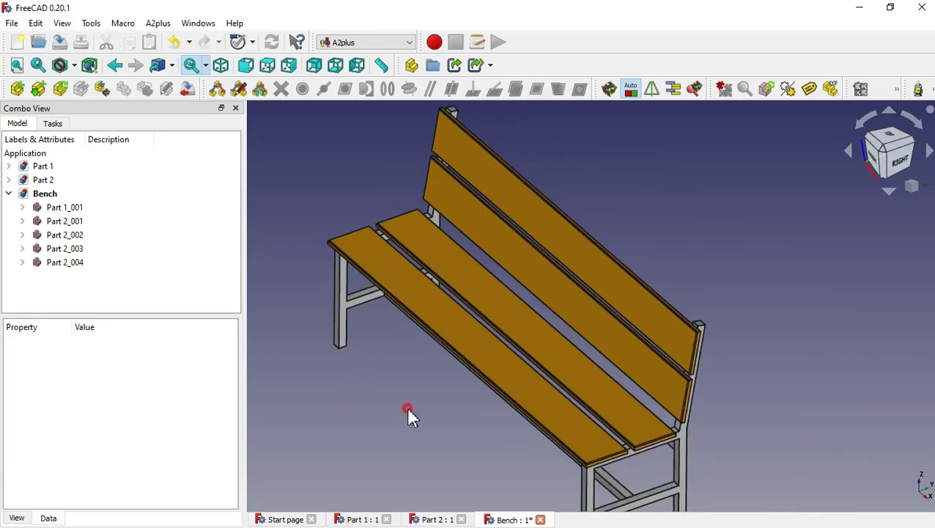
mouse_move(408, 412)
middle_down()
mouse_move(443, 388)
mouse_move(515, 257)
mouse_move(445, 428)
mouse_move(430, 418)
middle_up()
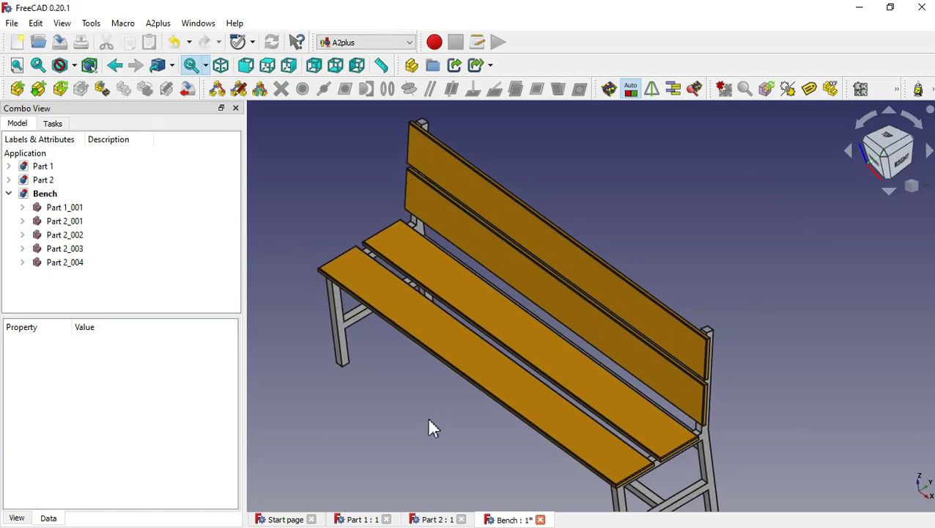
click(220, 66)
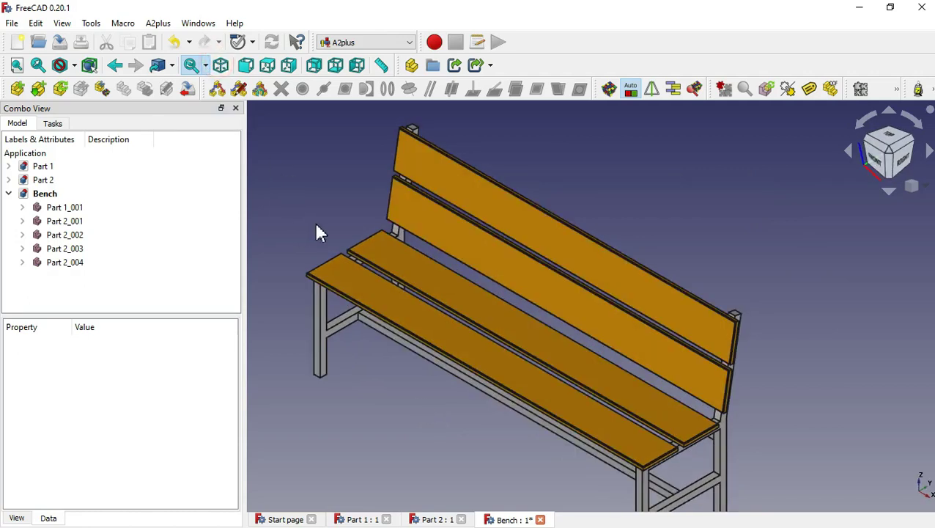